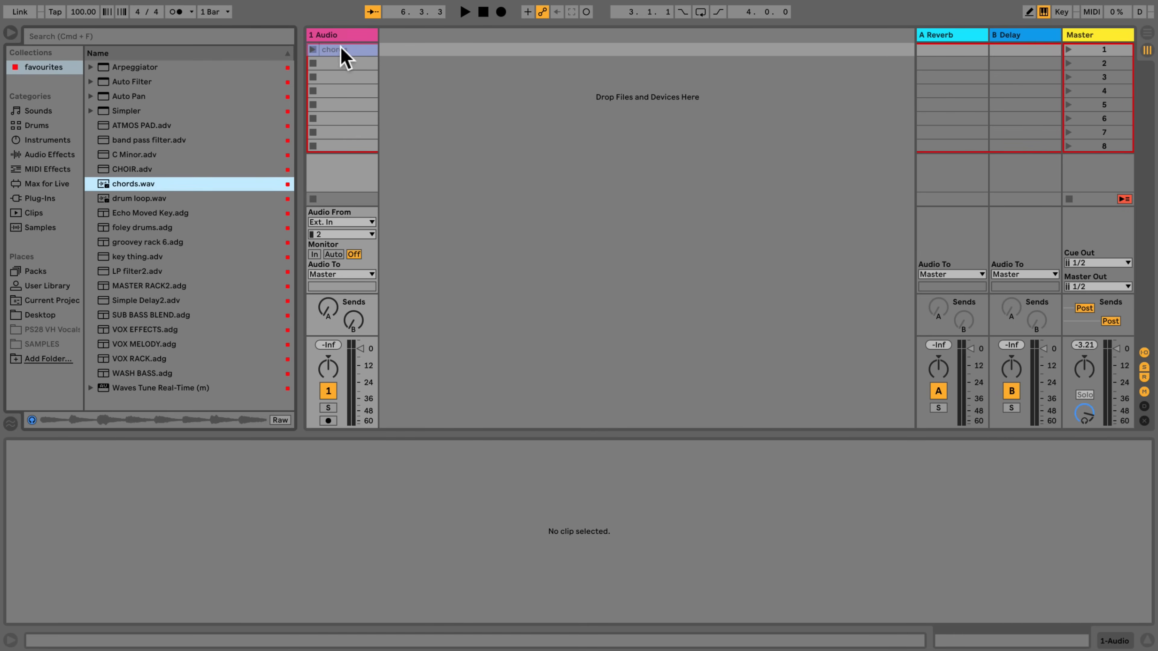
- Play the chords clip and convert its harmony to a new MIDI track
{"action": "left_click", "coordinate": [313, 49]}
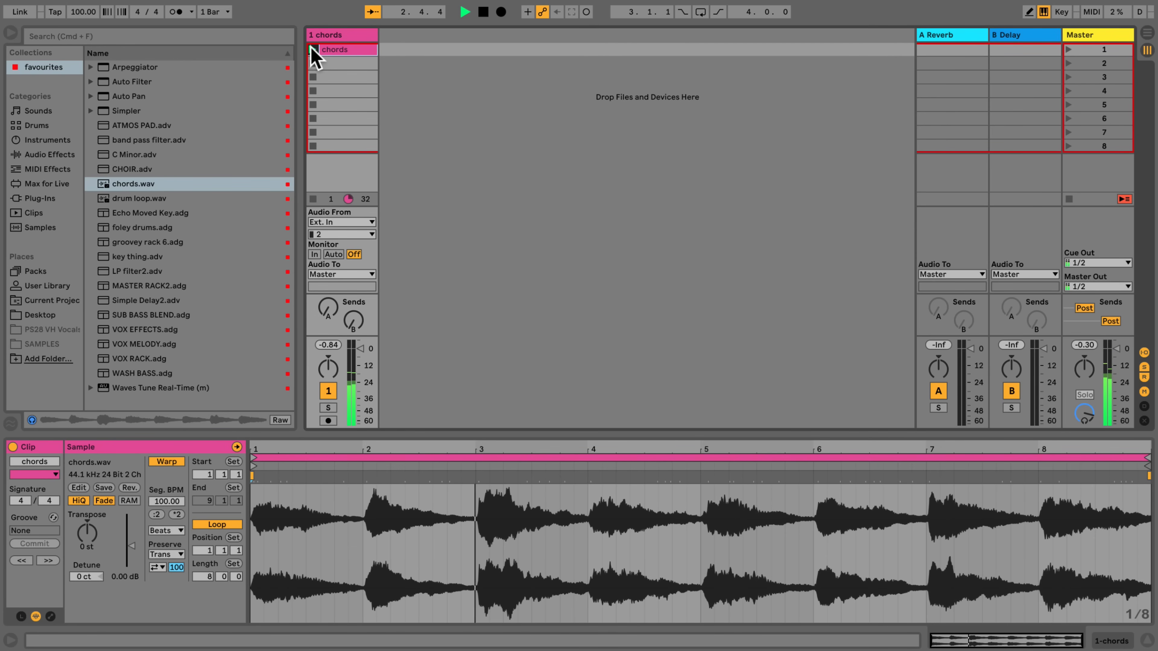
{"action": "right_click", "coordinate": [338, 50]}
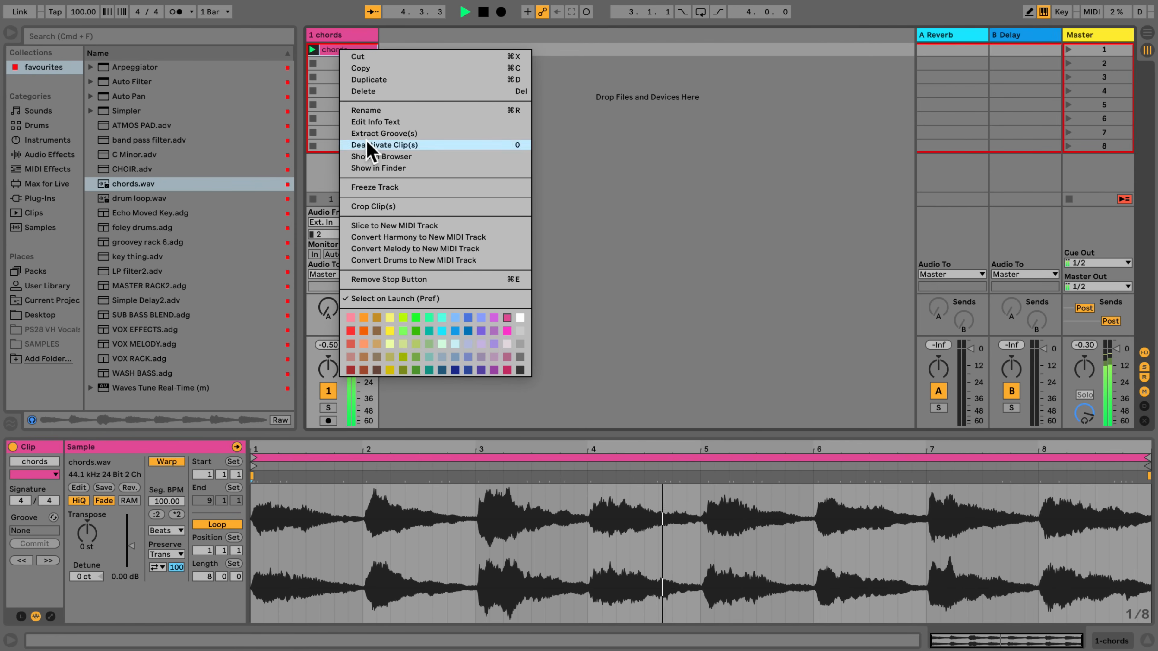
{"action": "left_click", "coordinate": [368, 238]}
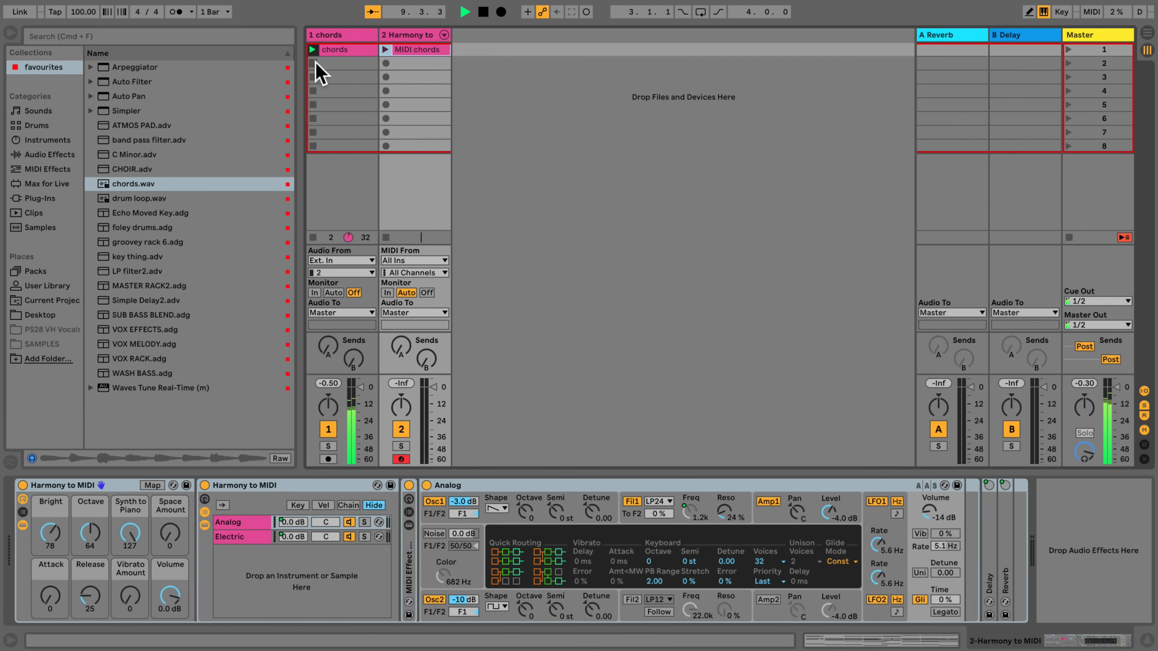
- In the MIDI chords clip, delete the short D#3 note before bar 2 and lengthen the first D#3 to nearly fill bar 1
{"action": "left_click", "coordinate": [406, 50]}
{"action": "left_click_drag", "start_coordinate": [491, 433], "coordinate": [487, 328]}
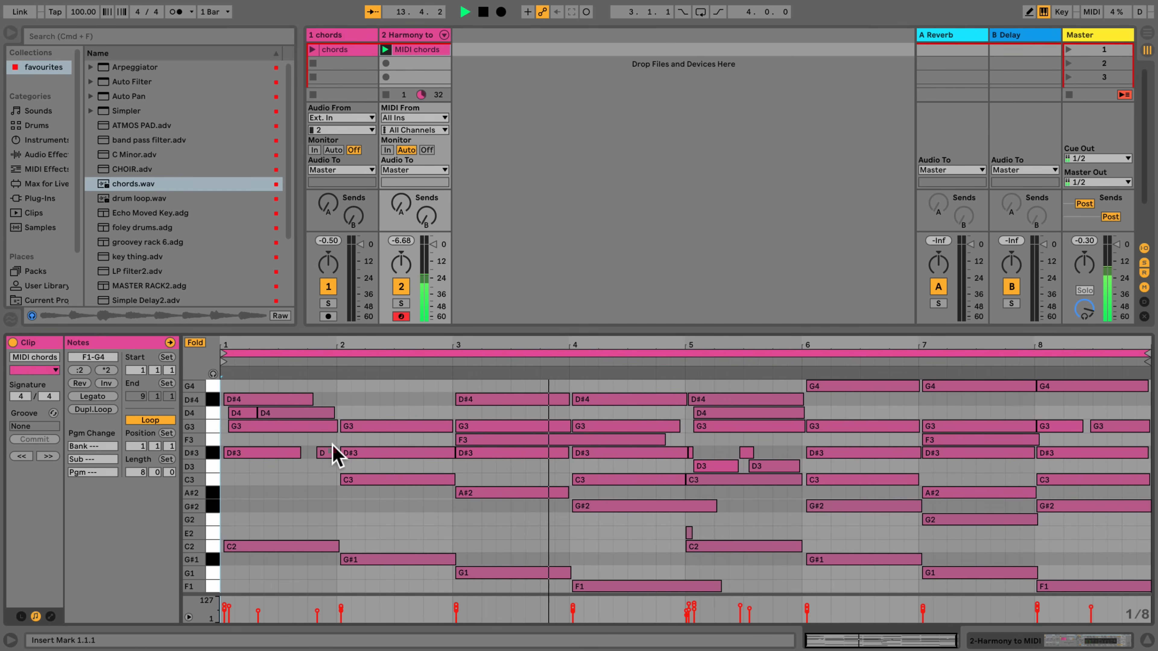
{"action": "double_click", "coordinate": [326, 452]}
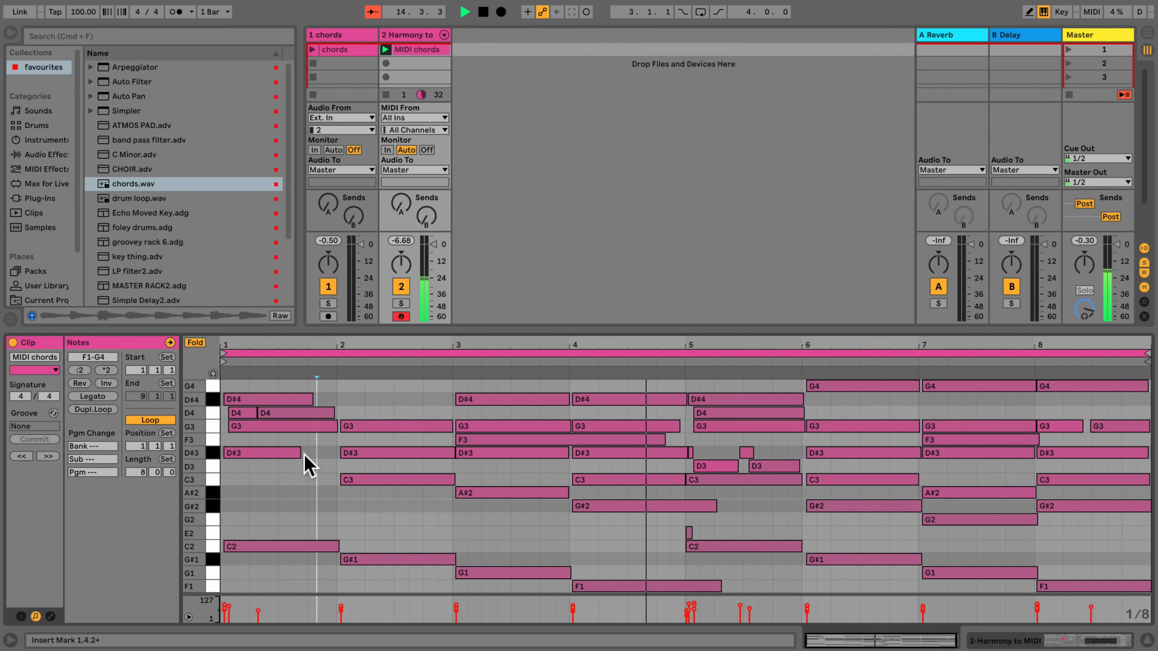
{"action": "left_click_drag", "start_coordinate": [299, 453], "coordinate": [328, 454]}
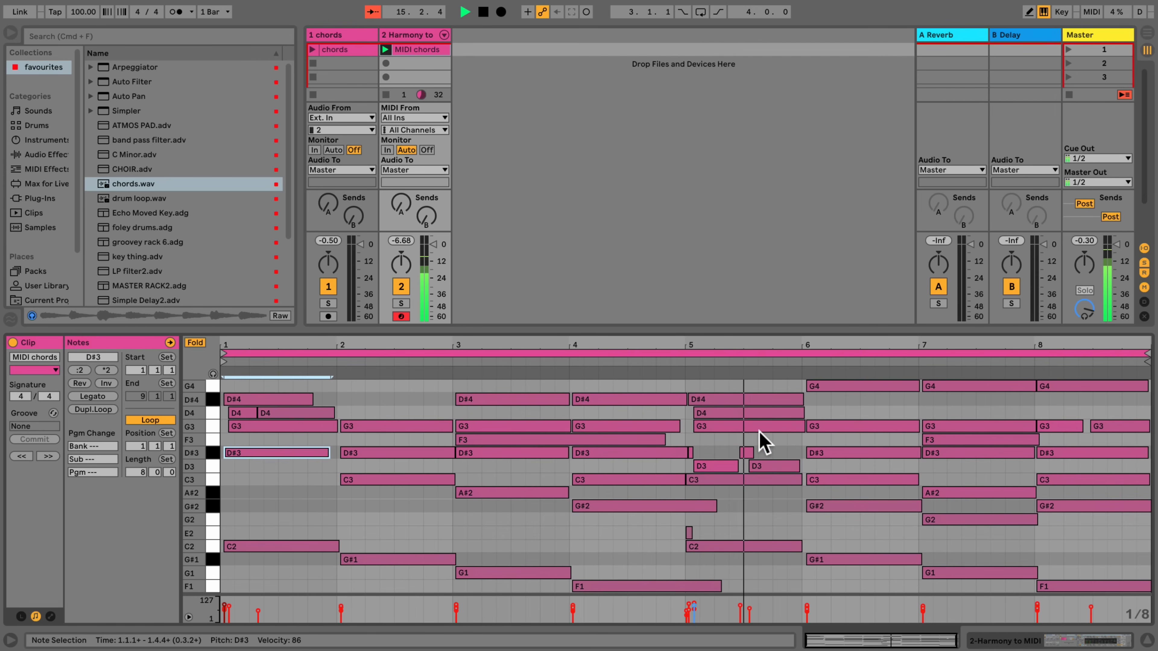
- Delete the stray short D#3 note in the middle of bar 5
{"action": "left_click", "coordinate": [747, 453]}
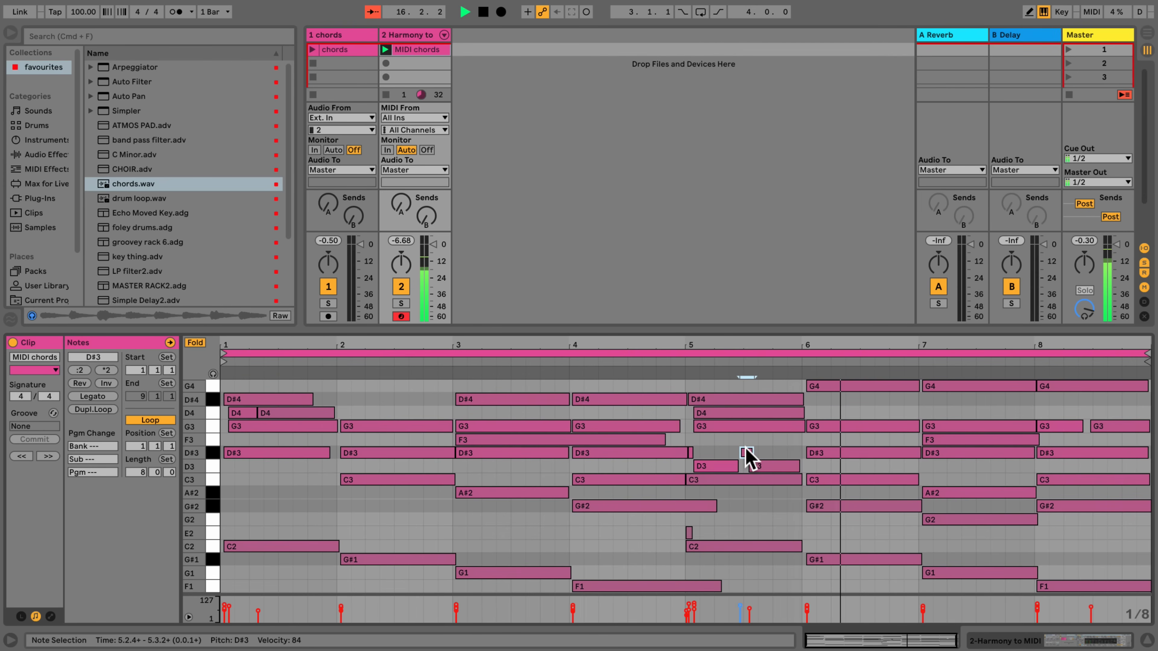
{"action": "double_click", "coordinate": [746, 451]}
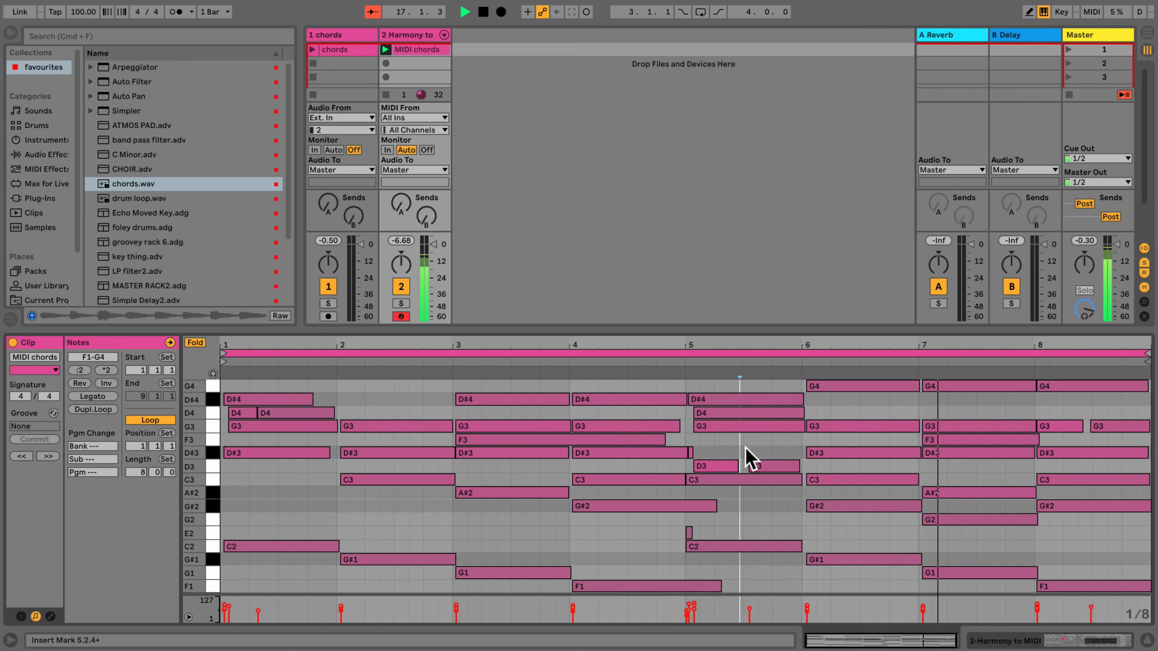
{"action": "left_click", "coordinate": [524, 451]}
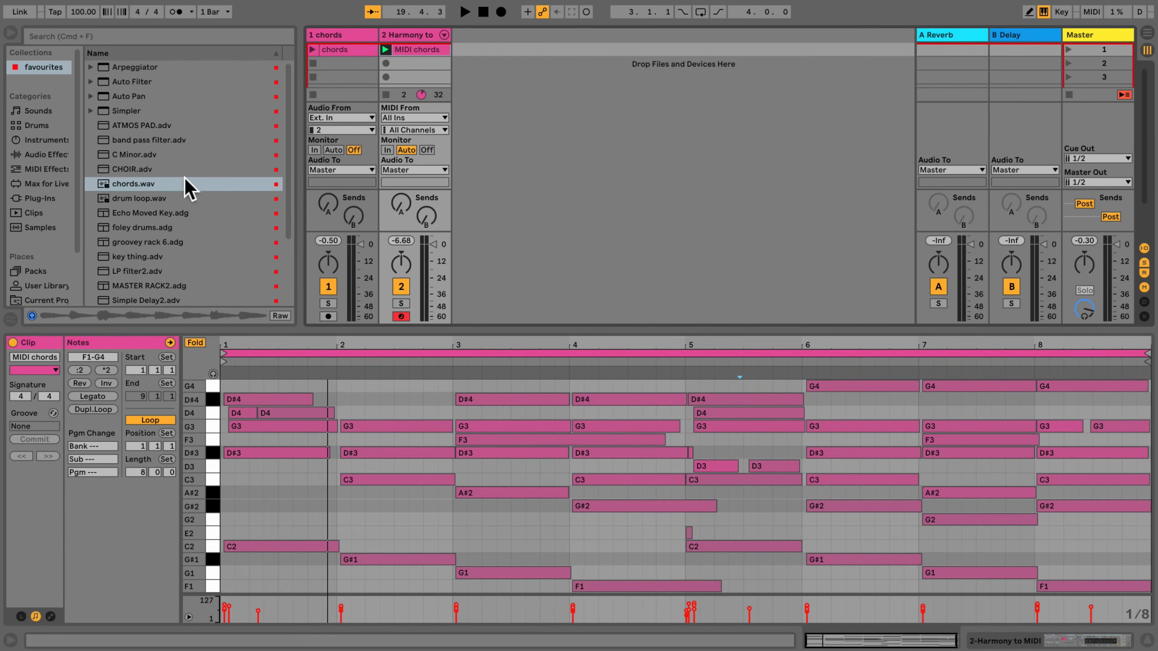
- Add the C Minor.adv scale preset to the Harmony to MIDI track and play the MIDI chords clip
{"action": "left_click_drag", "start_coordinate": [129, 158], "coordinate": [400, 38]}
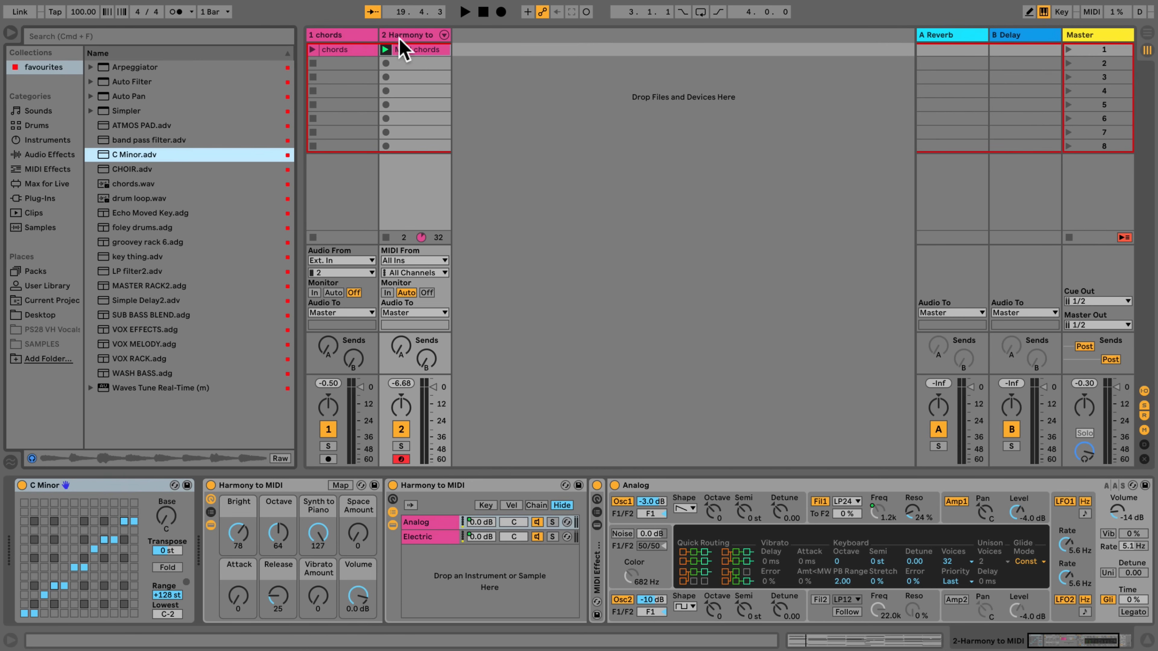
{"action": "left_click", "coordinate": [386, 49]}
- Try the C Minor scale device with base notes F# and D#, and return the base to C
{"action": "left_click_drag", "start_coordinate": [155, 529], "coordinate": [155, 501]}
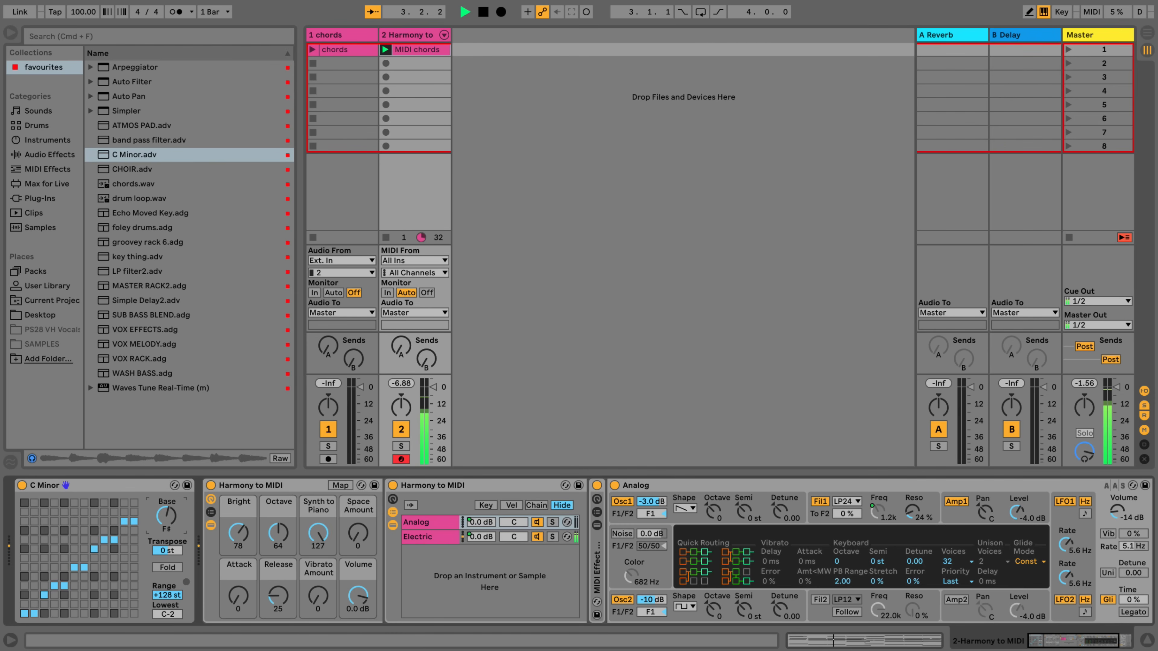
{"action": "left_click_drag", "start_coordinate": [166, 516], "coordinate": [166, 530]}
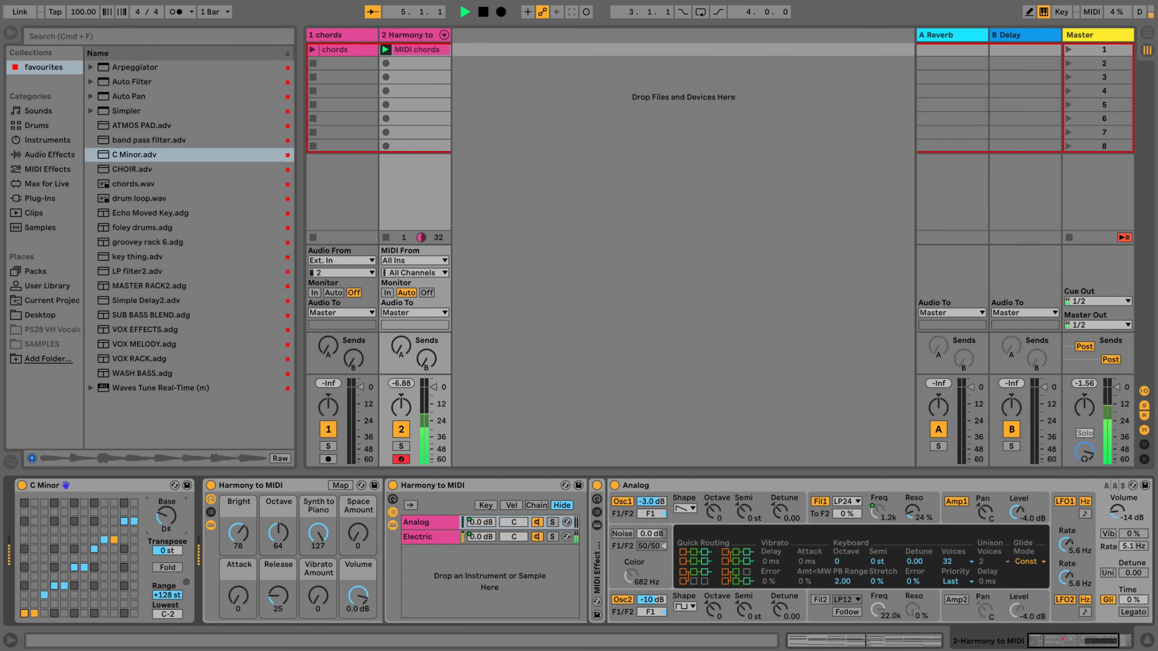
{"action": "left_click_drag", "start_coordinate": [162, 519], "coordinate": [162, 524]}
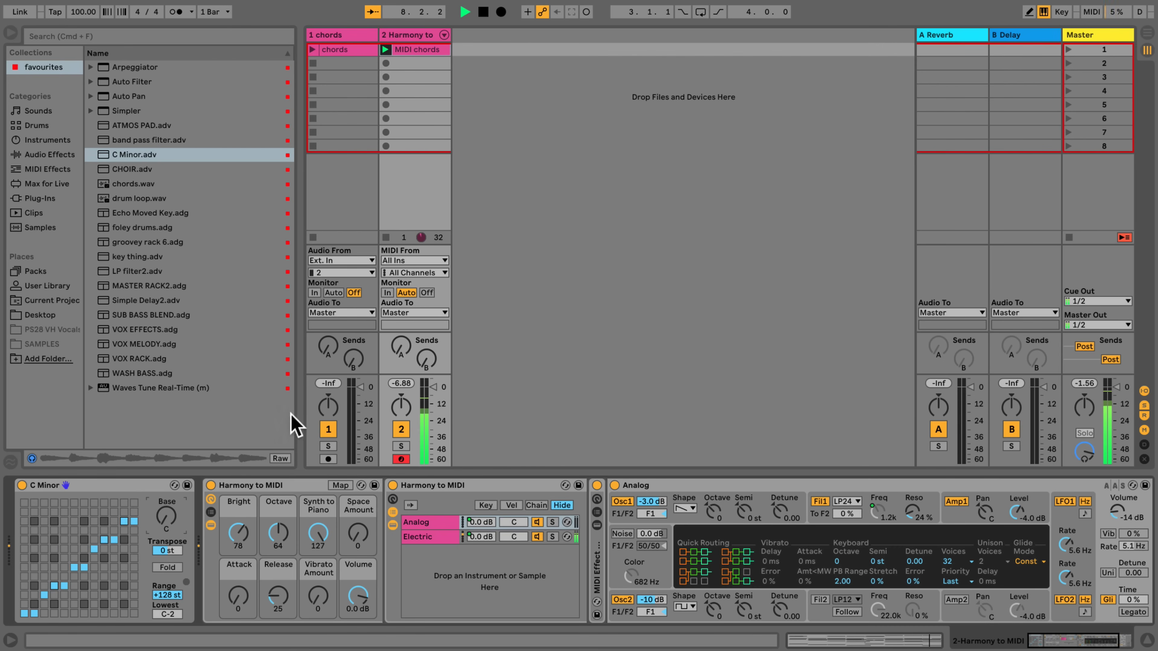
- Replace the Harmony to MIDI instrument on the track with ATMOS PAD.adv and start playback
{"action": "left_click", "coordinate": [301, 480]}
{"action": "key", "text": "Delete"}
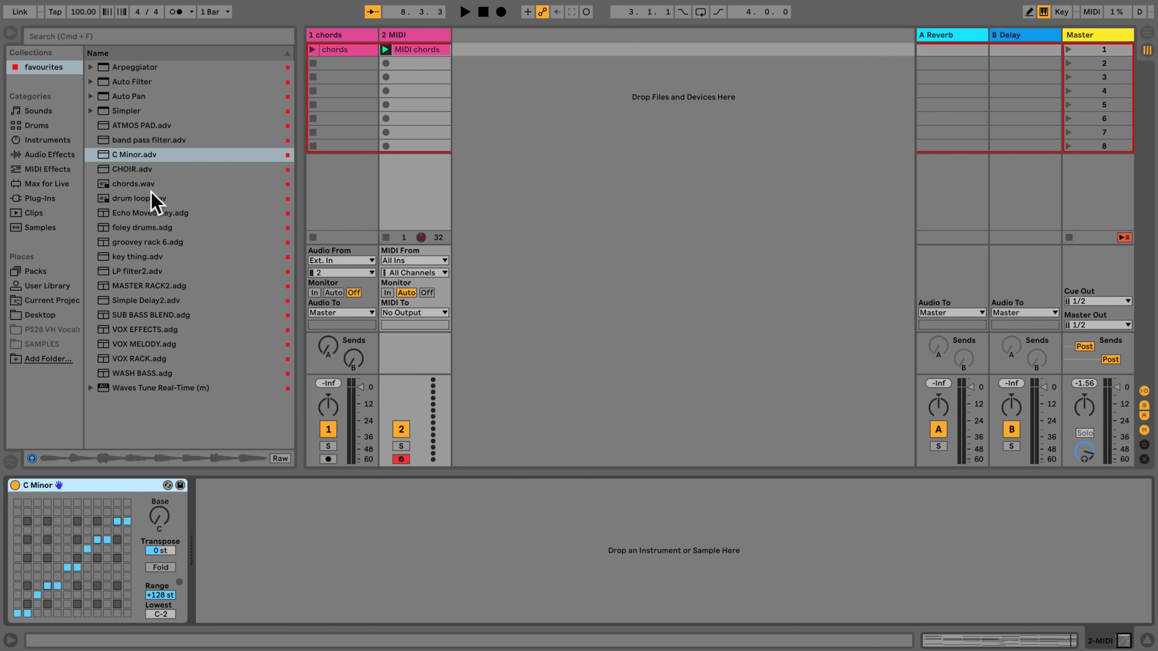
{"action": "left_click_drag", "start_coordinate": [121, 126], "coordinate": [388, 39]}
{"action": "key", "text": "space"}
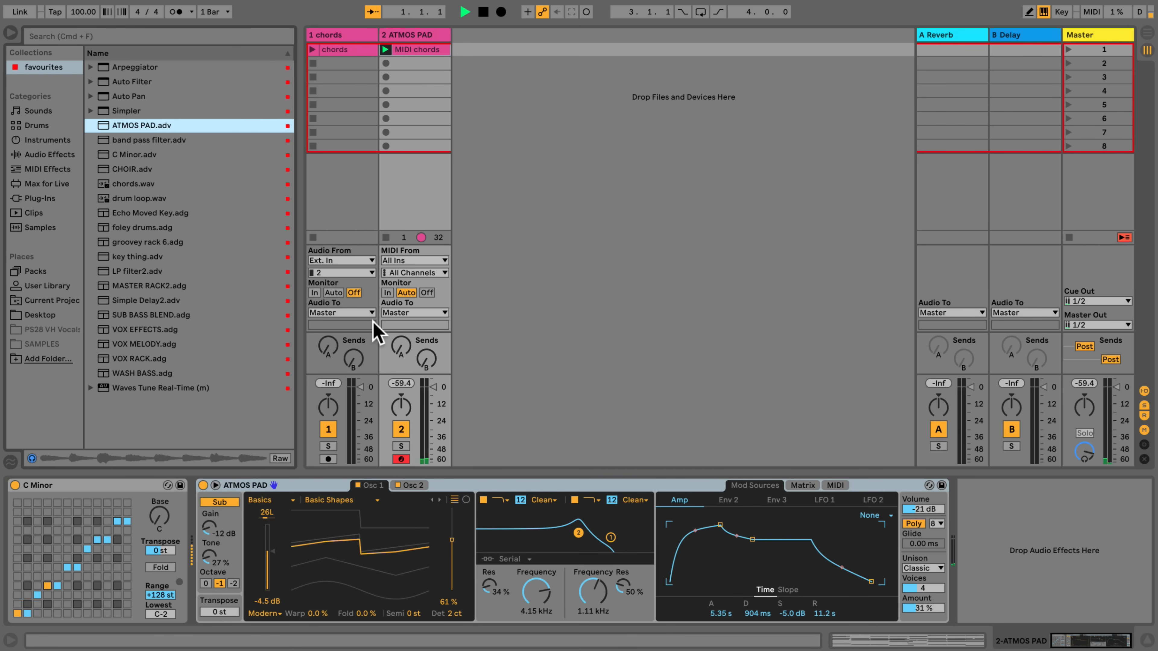
- Duplicate the MIDI chords clip into the slot below it
{"action": "double_click", "coordinate": [414, 50]}
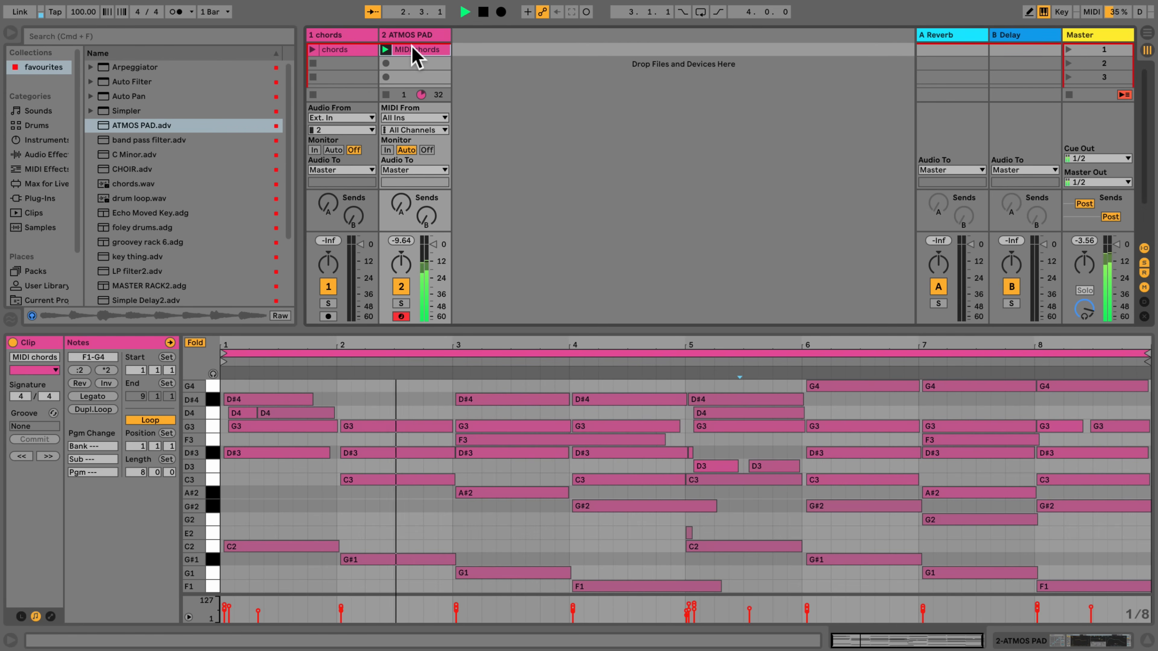
{"action": "right_click", "coordinate": [414, 52]}
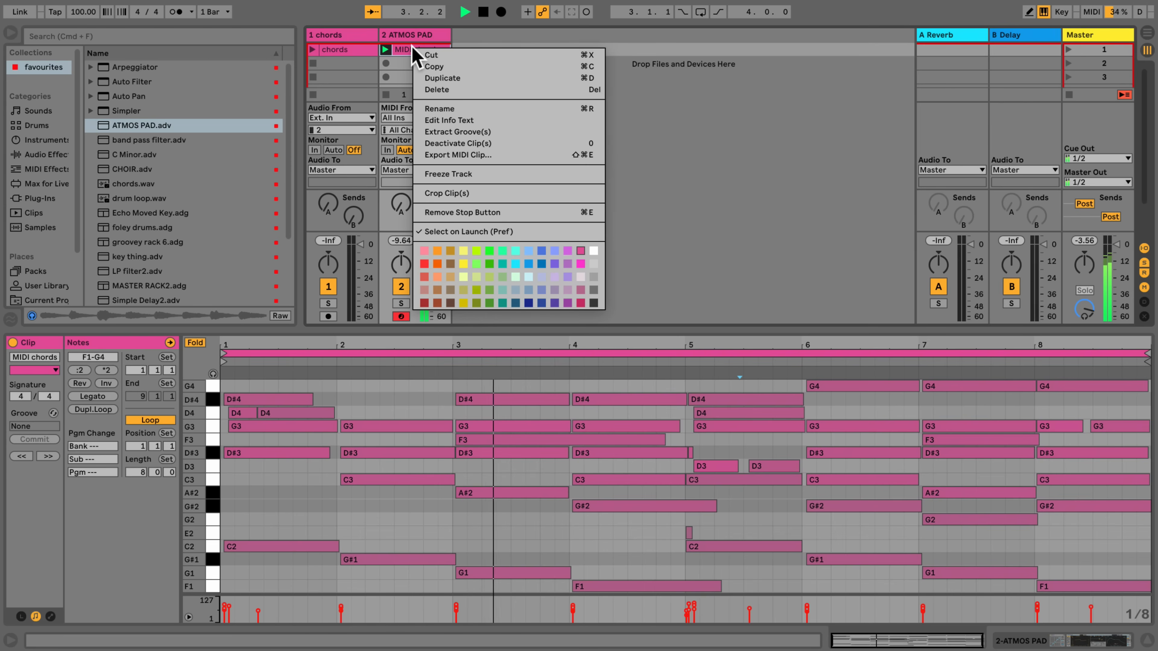
{"action": "left_click", "coordinate": [423, 71]}
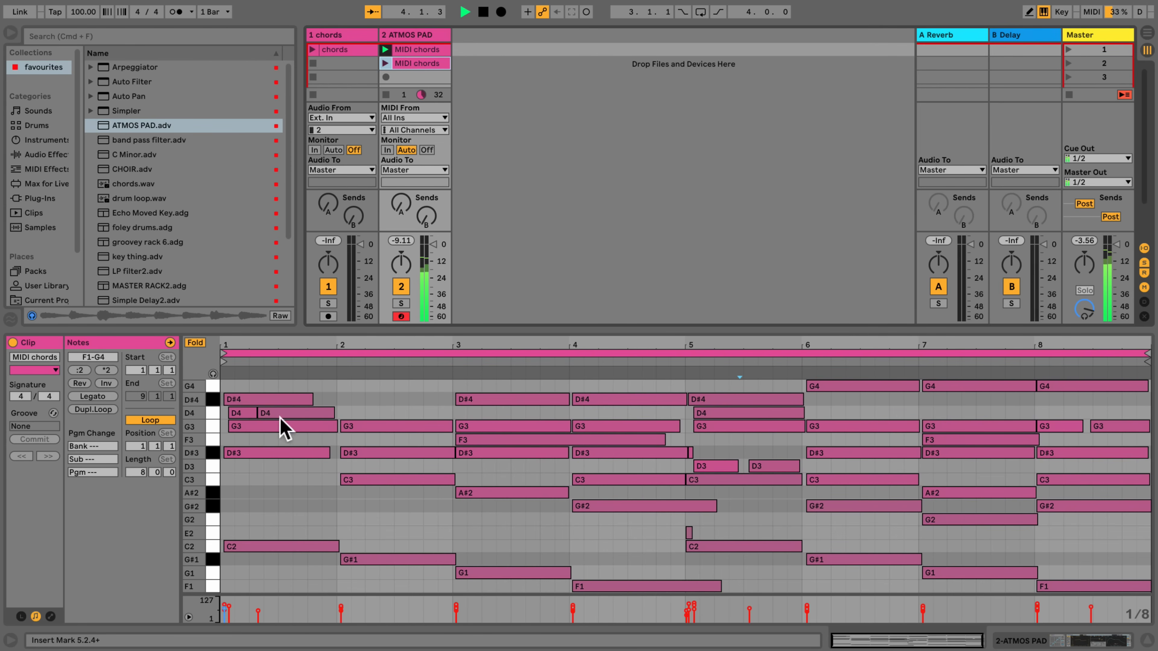
- Deactivate all notes from D#3 up to G4 across the duplicated clip, leaving the lower notes active
{"action": "left_click_drag", "start_coordinate": [241, 384], "coordinate": [1113, 469]}
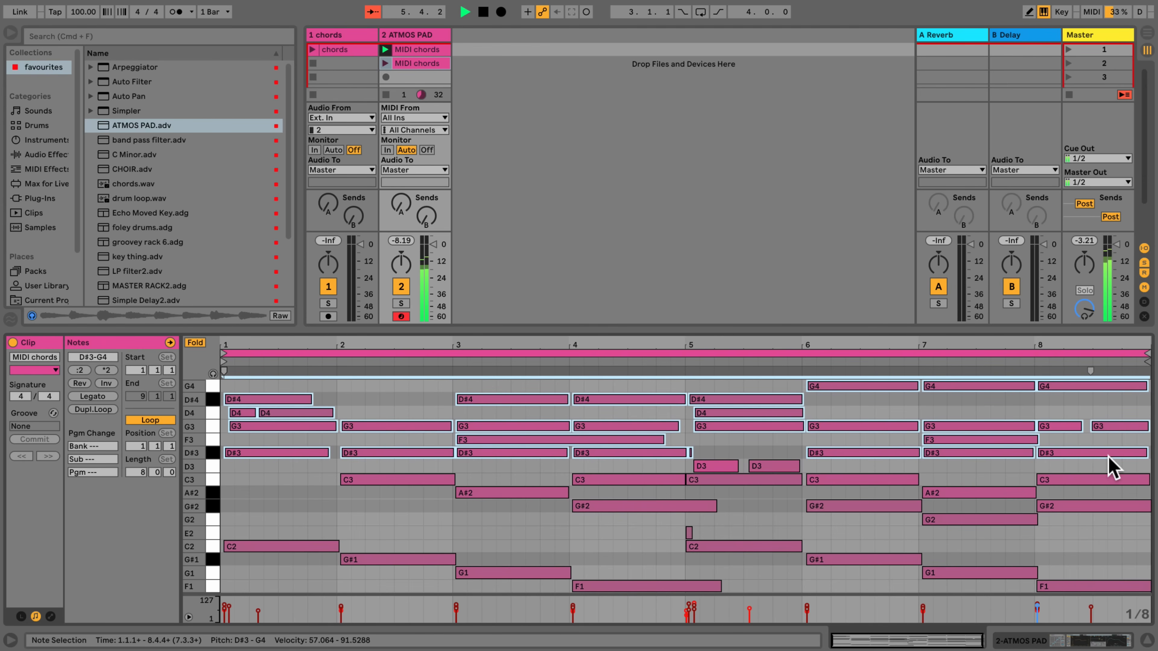
{"action": "right_click", "coordinate": [1096, 451]}
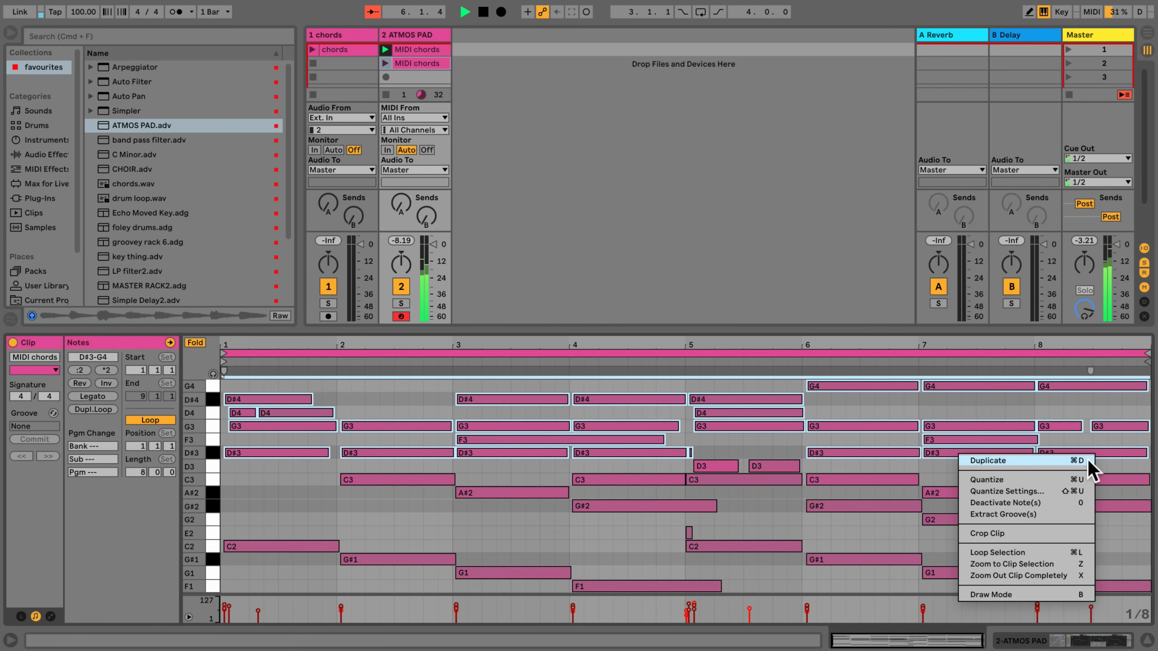
{"action": "left_click", "coordinate": [1068, 501]}
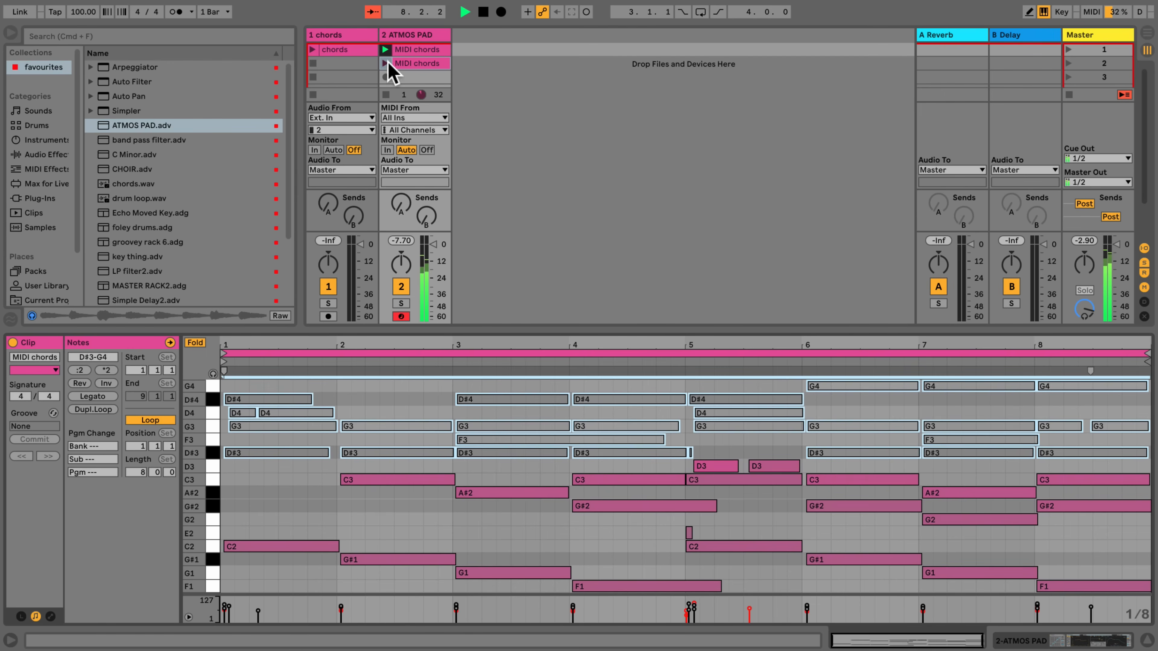
- Launch the duplicated clip, reactivate its first D#3 note, and restart playback
{"action": "left_click", "coordinate": [384, 63]}
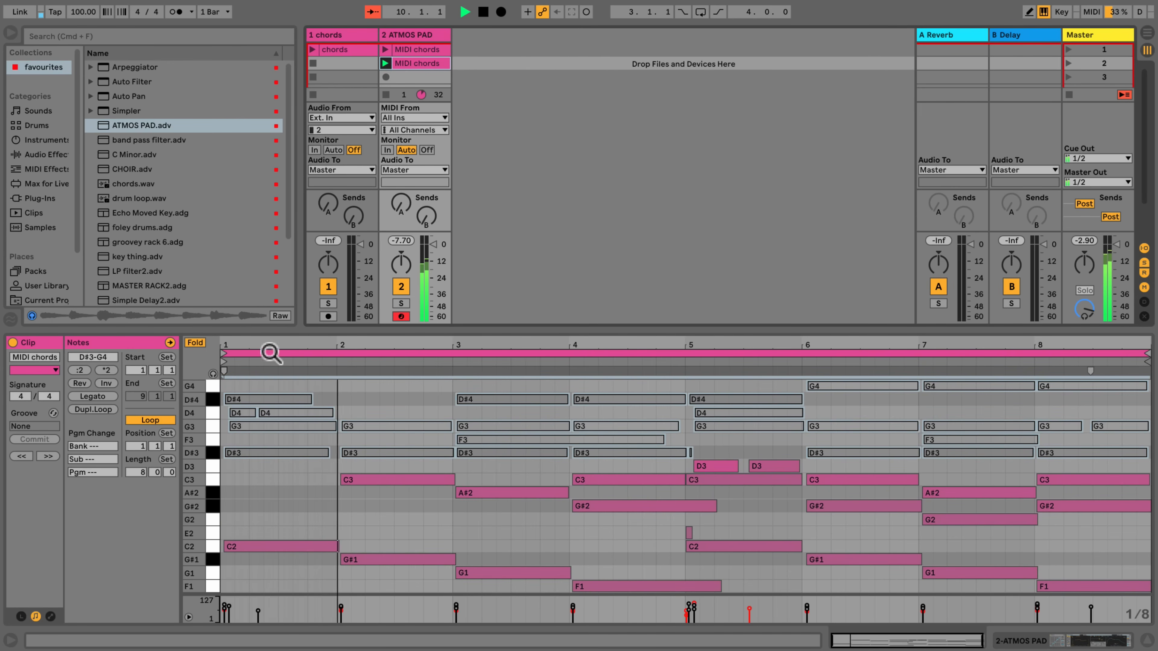
{"action": "left_click", "coordinate": [267, 453]}
{"action": "left_click", "coordinate": [259, 482]}
{"action": "left_click", "coordinate": [259, 458]}
{"action": "right_click", "coordinate": [259, 460]}
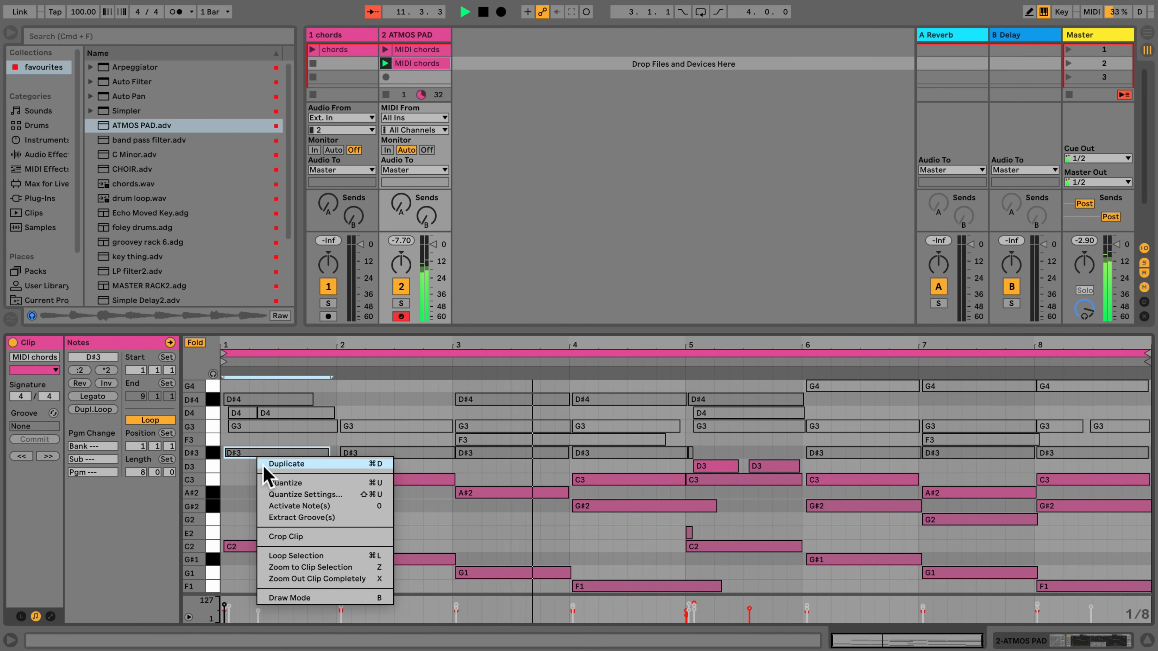
{"action": "left_click", "coordinate": [268, 506]}
{"action": "key", "text": "space"}
{"action": "key", "text": "space"}
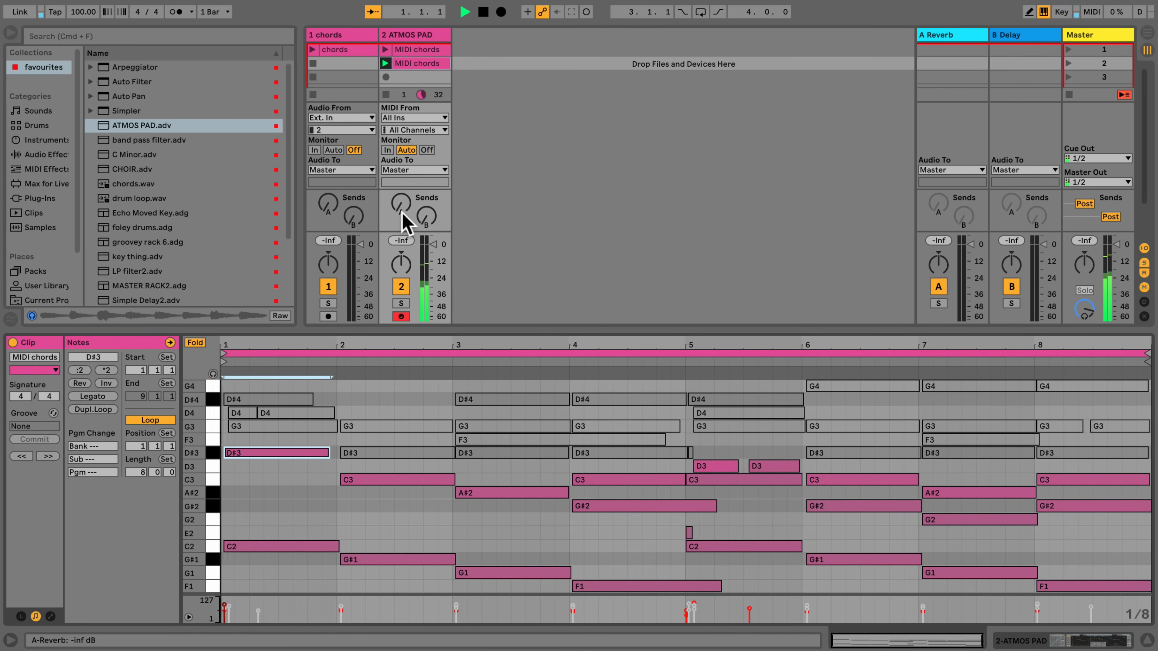
- Rename the duplicated MIDI clip "low" and the original MIDI chords clip "full"
{"action": "right_click", "coordinate": [407, 71]}
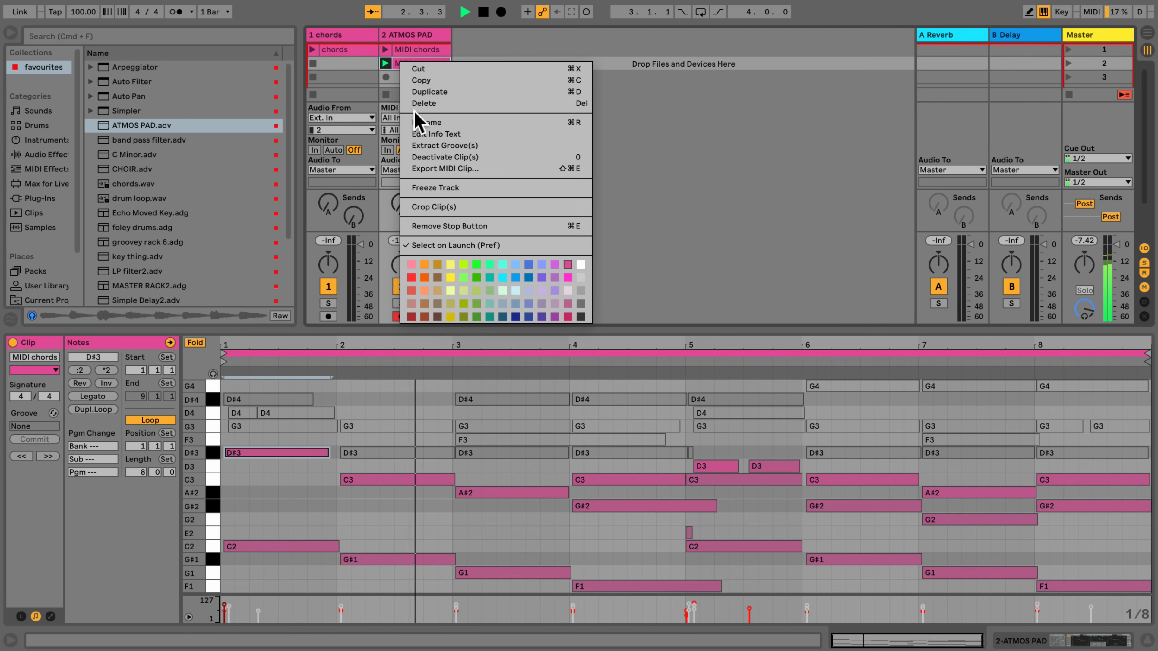
{"action": "left_click", "coordinate": [418, 122]}
{"action": "type", "text": "low"}
{"action": "left_click", "coordinate": [401, 52]}
{"action": "right_click", "coordinate": [402, 53]}
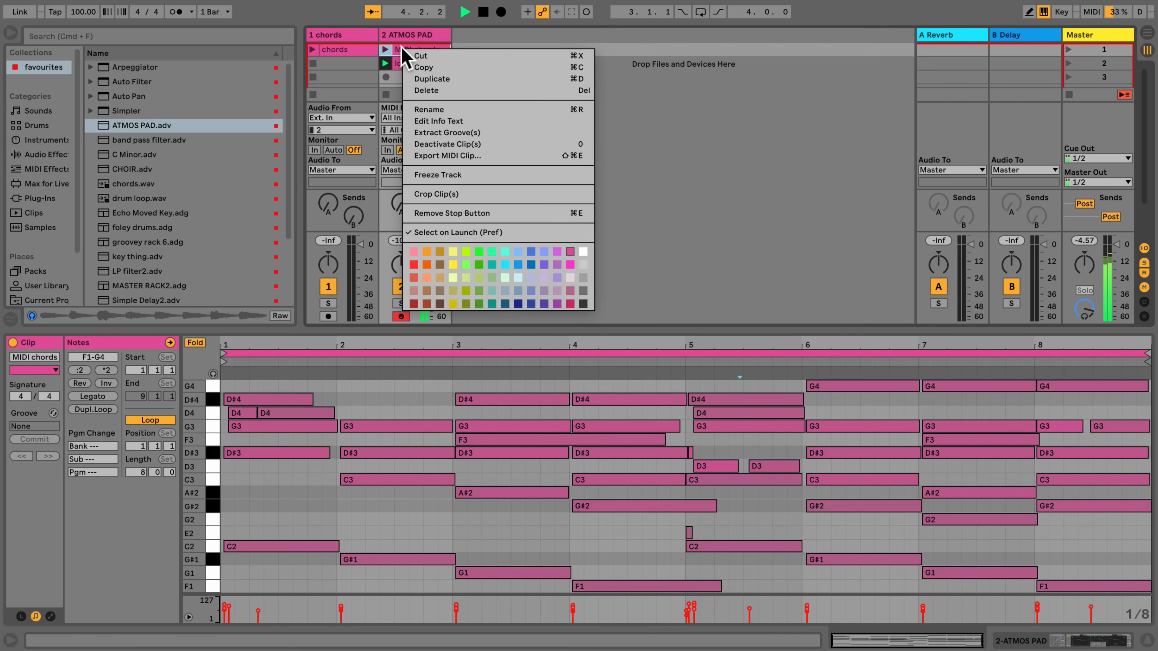
{"action": "left_click", "coordinate": [418, 107]}
{"action": "type", "text": "full"}
{"action": "key", "text": "Return"}
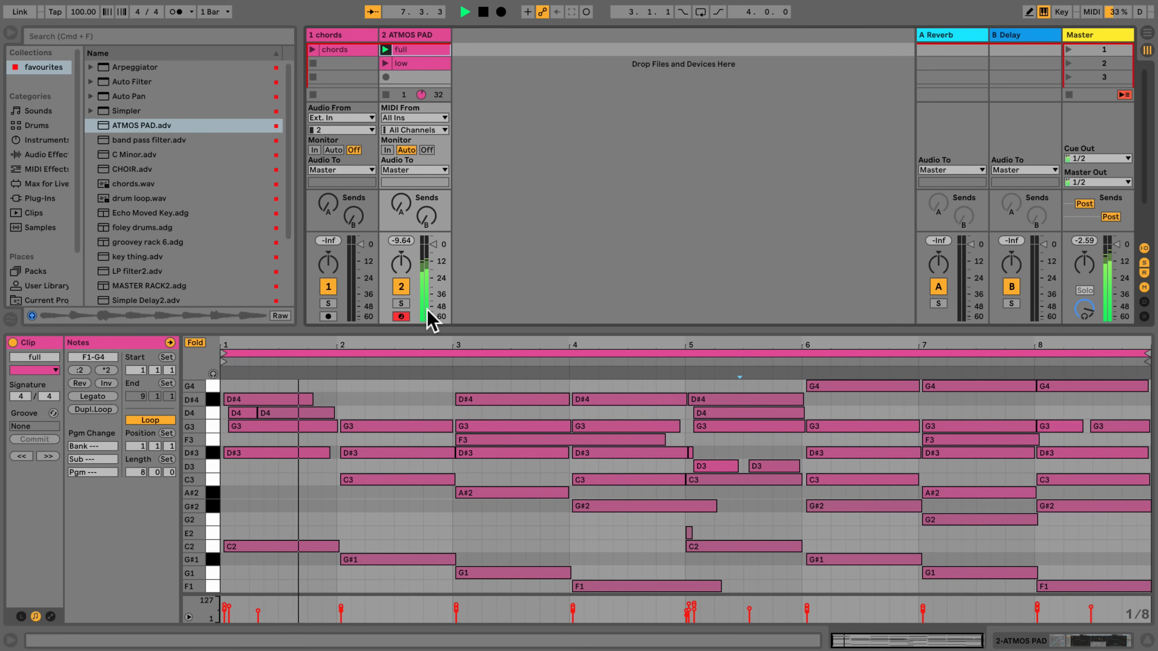
- Delete the original chords audio track
{"action": "left_click", "coordinate": [349, 36]}
{"action": "right_click", "coordinate": [347, 37]}
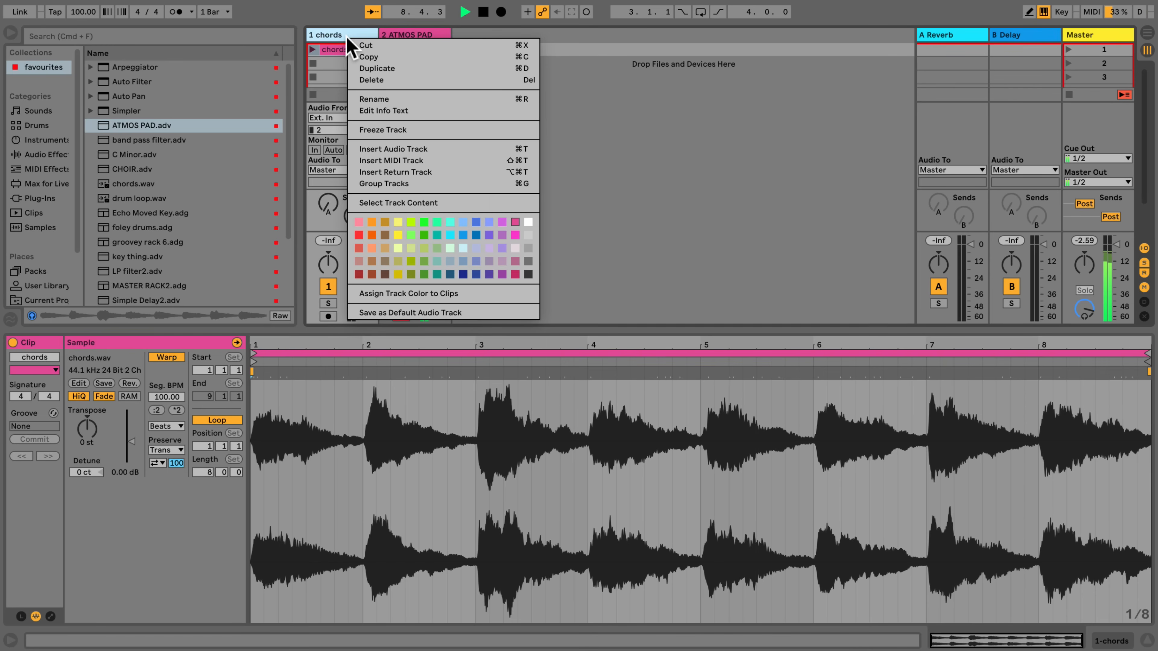
{"action": "left_click", "coordinate": [367, 81]}
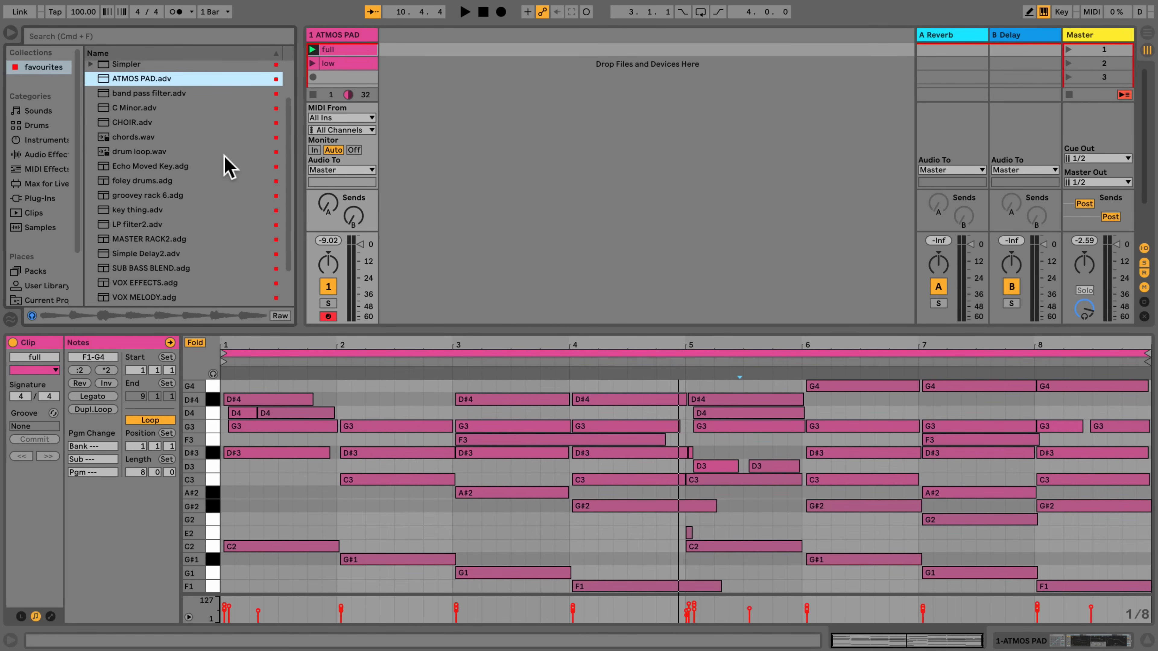
- Add drum loop.wav as a new playing audio track and convert its drums to a new MIDI track
{"action": "left_click_drag", "start_coordinate": [155, 152], "coordinate": [424, 64]}
{"action": "left_click", "coordinate": [385, 49]}
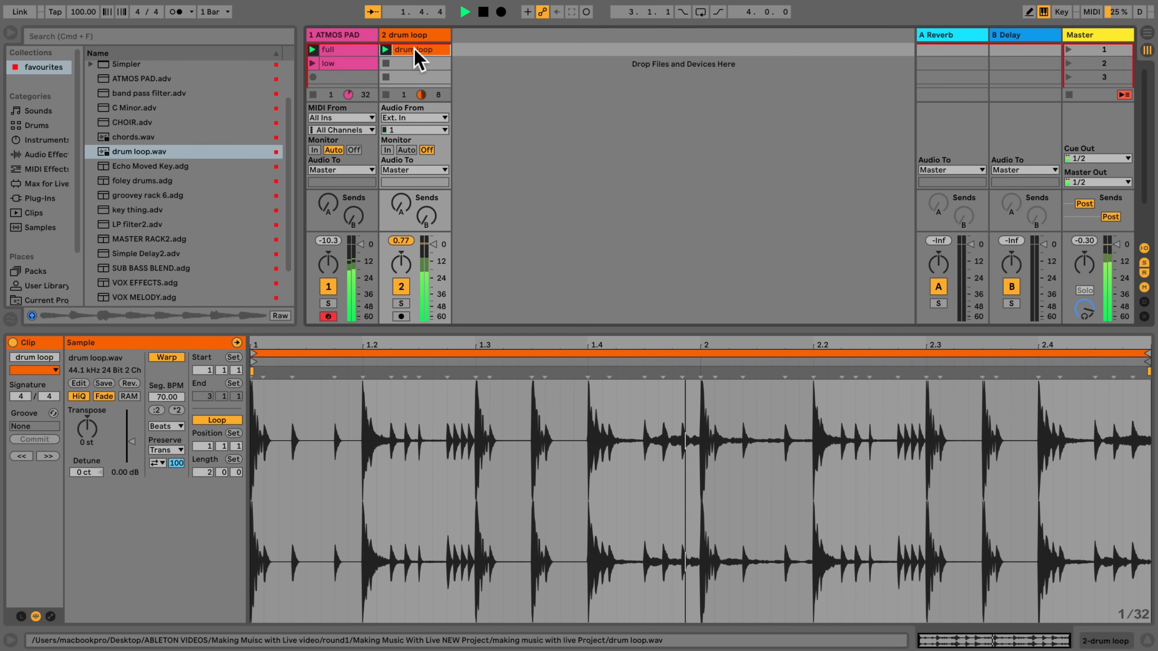
{"action": "right_click", "coordinate": [418, 58]}
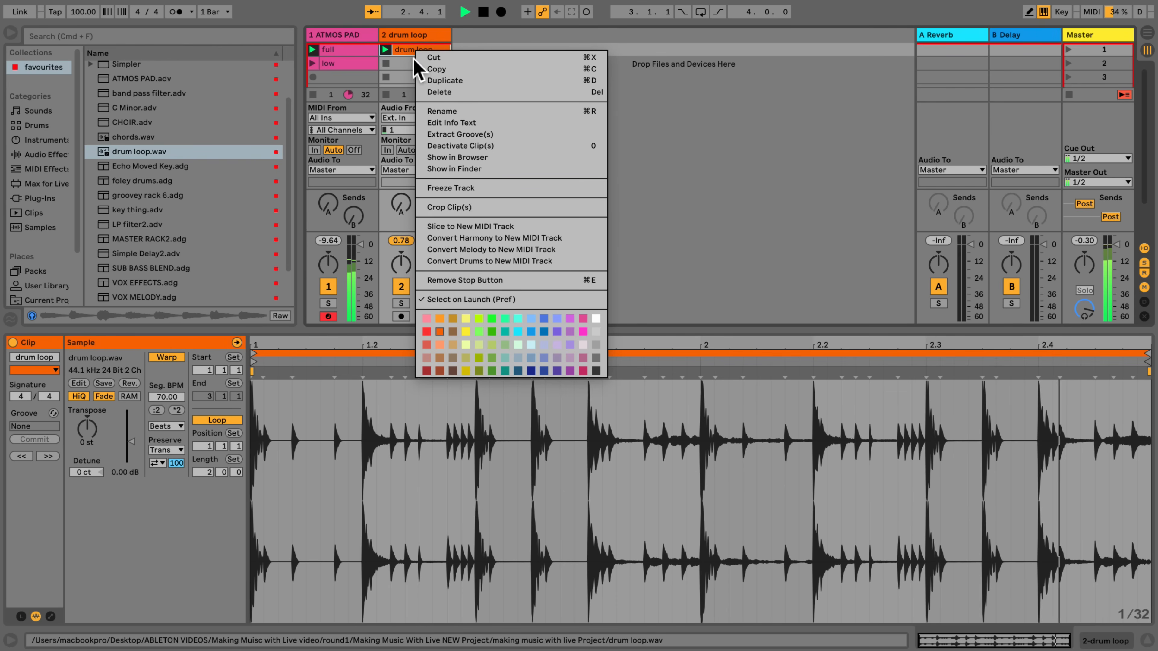
{"action": "left_click", "coordinate": [433, 261]}
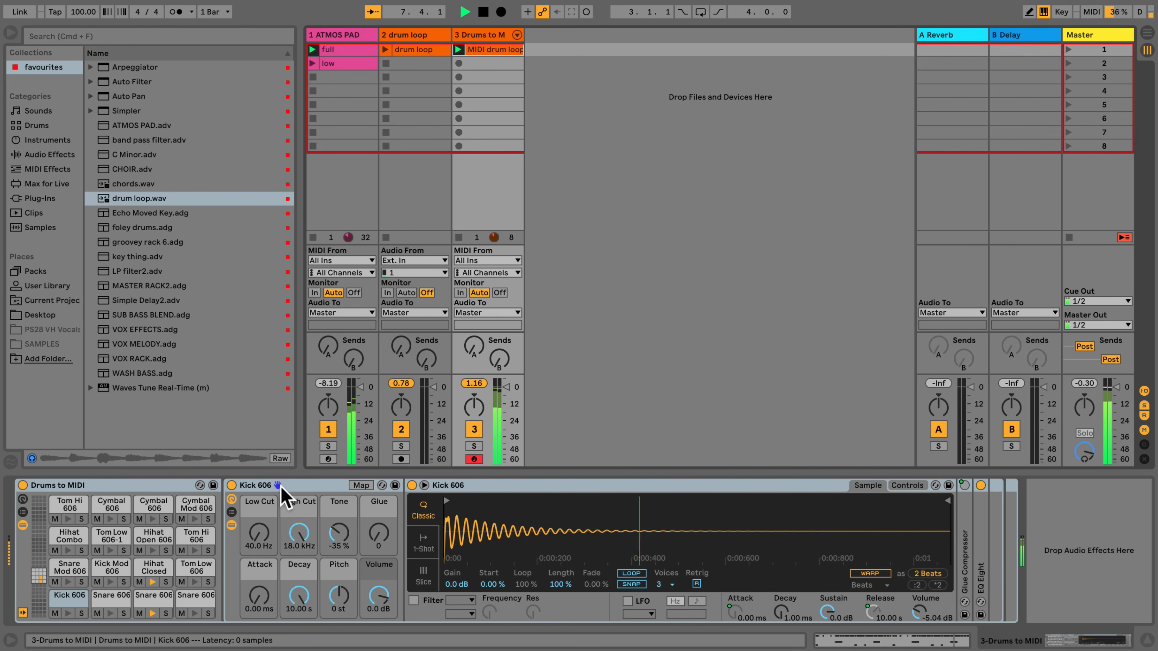
- Open the MIDI drum loop clip's notes and delete the original drum loop audio track
{"action": "left_click", "coordinate": [483, 50]}
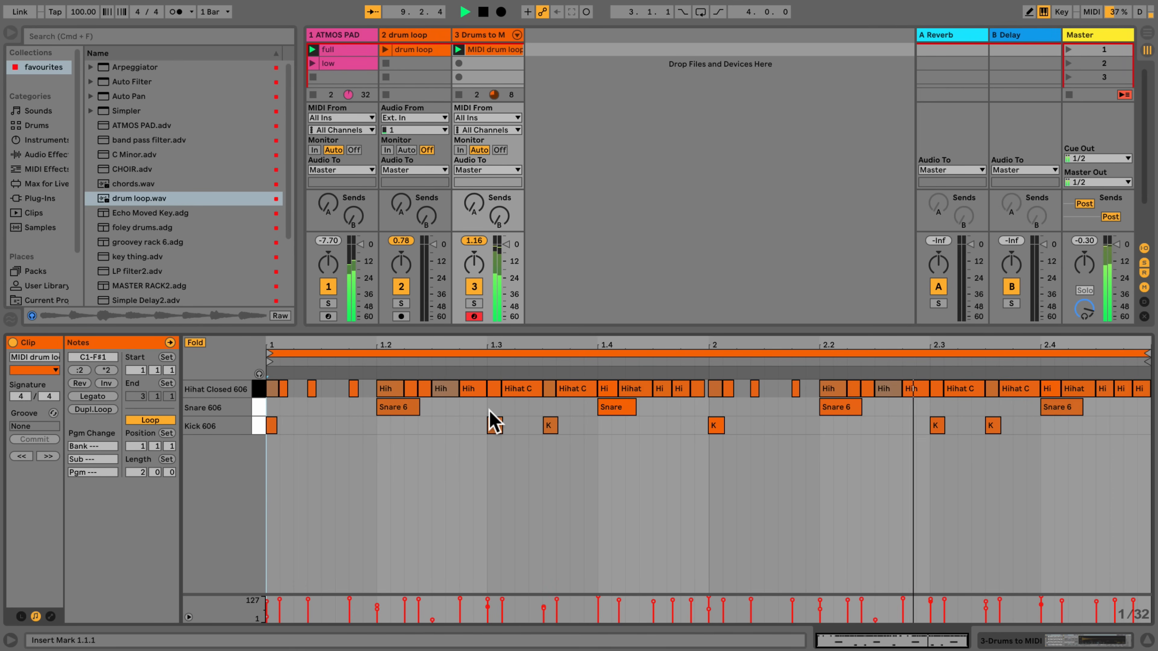
{"action": "left_click", "coordinate": [408, 37]}
{"action": "right_click", "coordinate": [408, 36]}
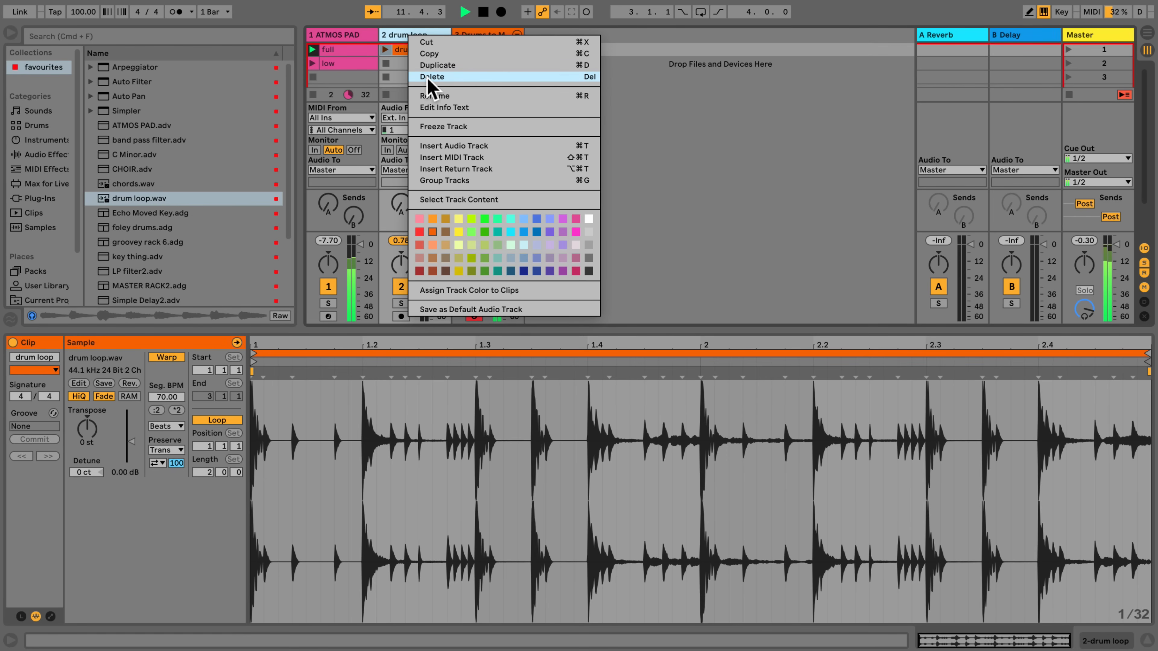
{"action": "left_click", "coordinate": [431, 76]}
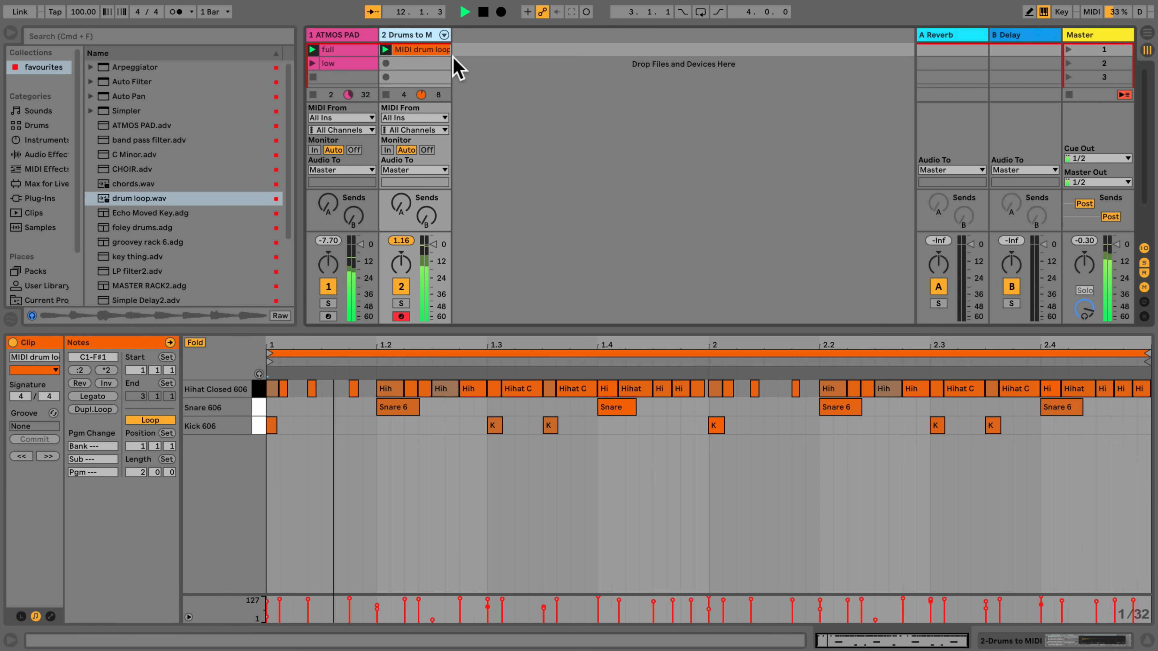
- Duplicate the MIDI drum loop clip into the slot below and launch the copy
{"action": "right_click", "coordinate": [421, 53]}
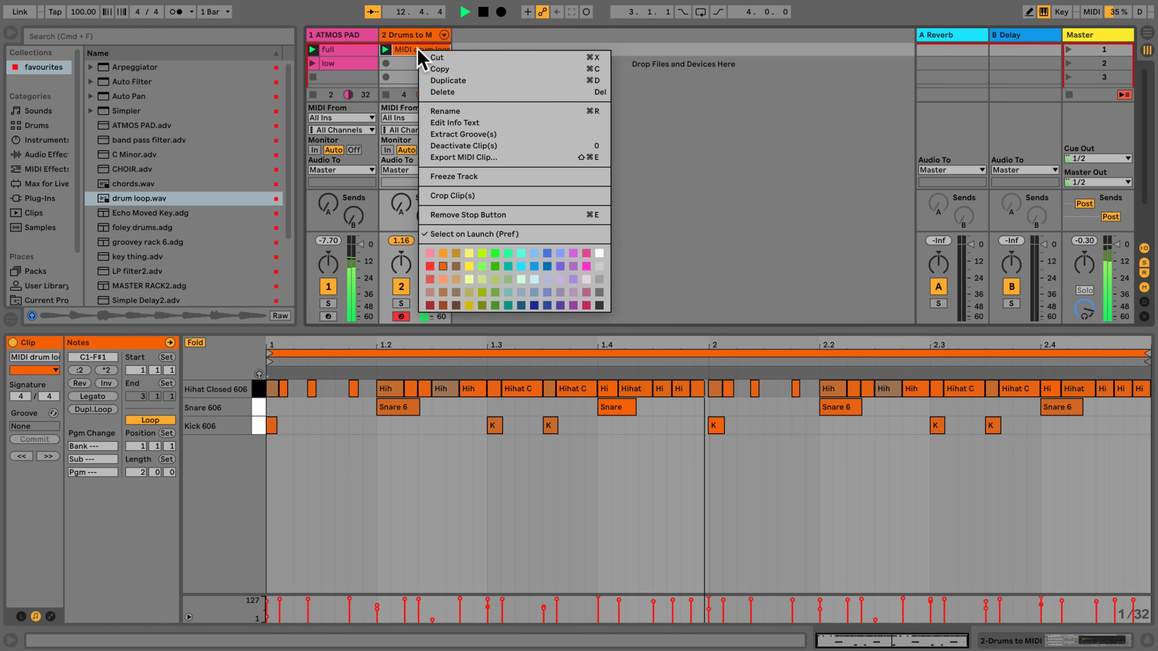
{"action": "left_click", "coordinate": [430, 80]}
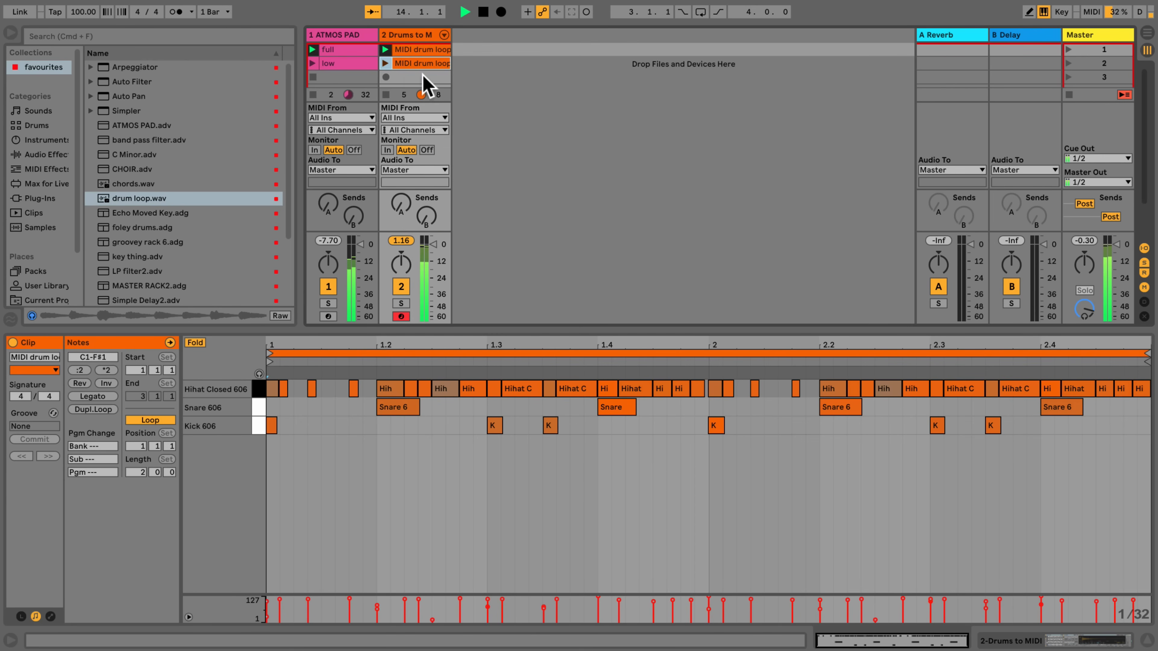
{"action": "left_click", "coordinate": [386, 63]}
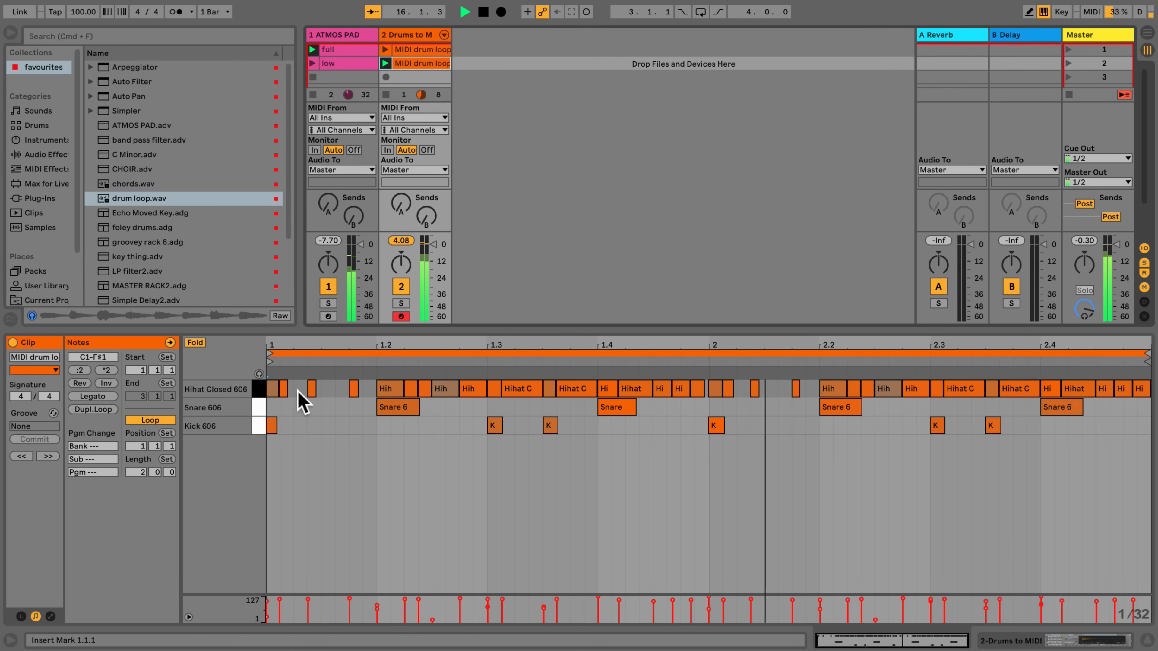
- Select all the Hihat Closed 606 notes in the duplicated drum clip and quantize them
{"action": "left_click", "coordinate": [273, 389]}
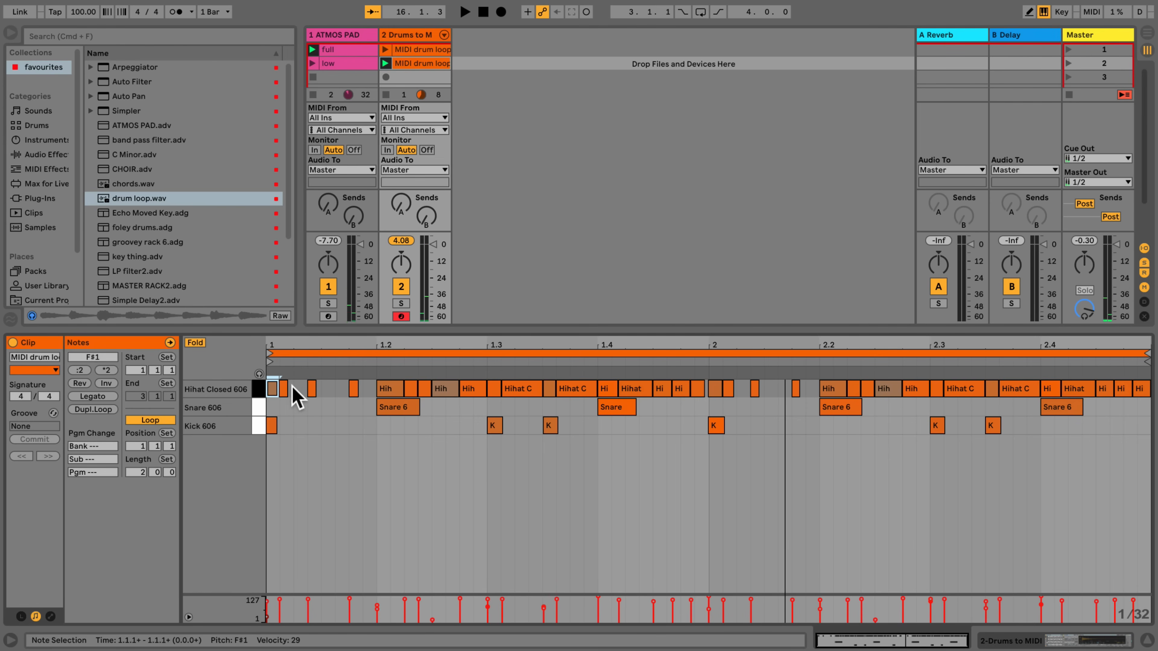
{"action": "left_click", "coordinate": [283, 389], "text": "shift"}
{"action": "left_click_drag", "start_coordinate": [292, 387], "coordinate": [1137, 392]}
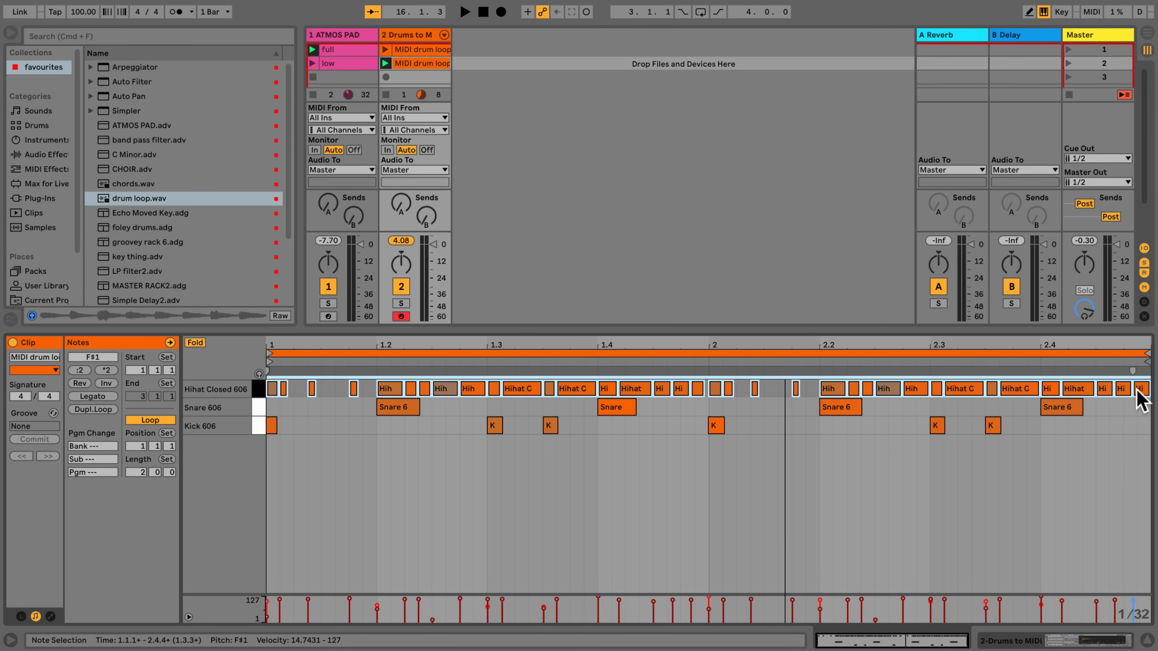
{"action": "right_click", "coordinate": [1123, 397]}
{"action": "left_click", "coordinate": [1096, 421]}
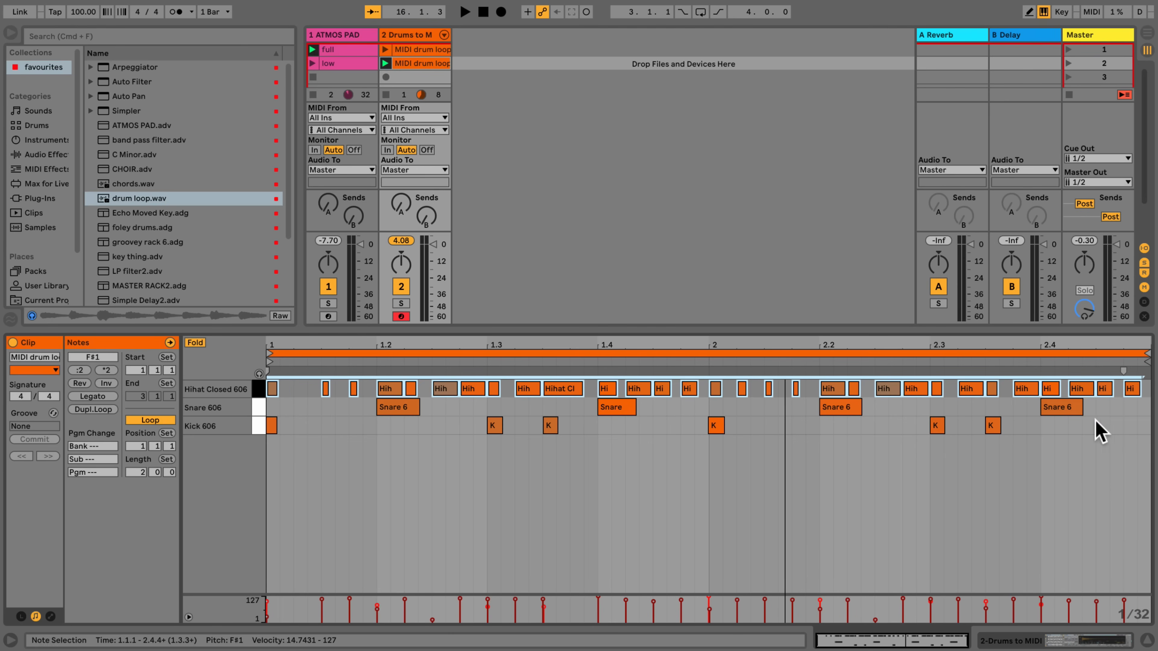
- Play the set and compare the original drum clip with the copy containing quantized hi-hats
{"action": "key", "text": "space"}
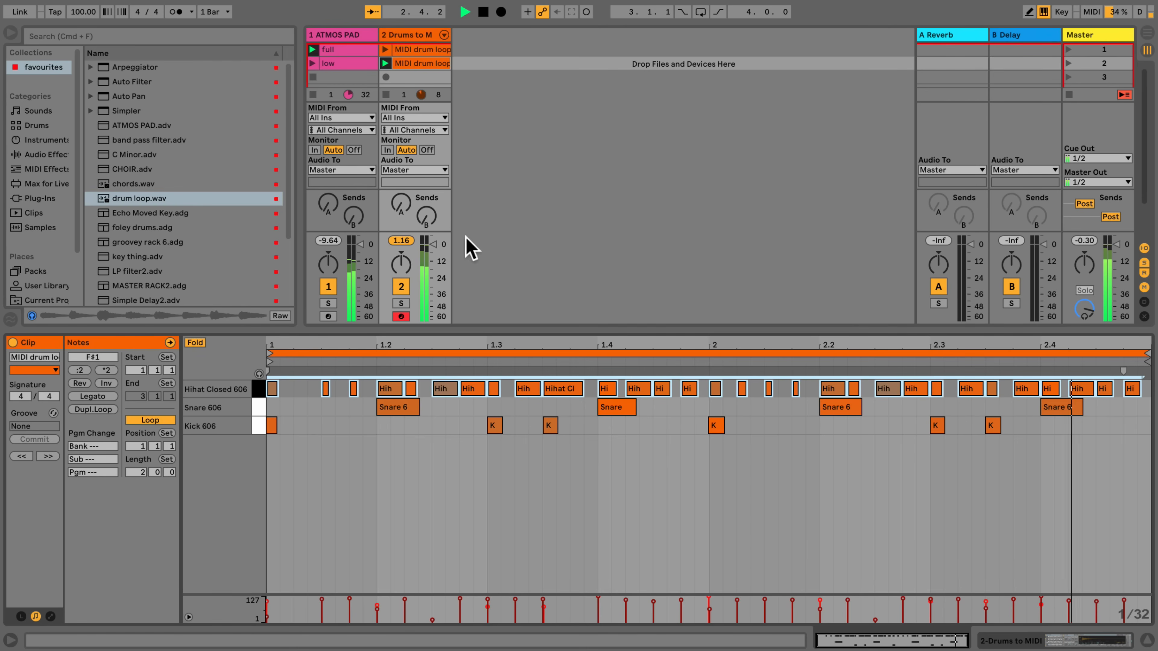
{"action": "left_click", "coordinate": [385, 49]}
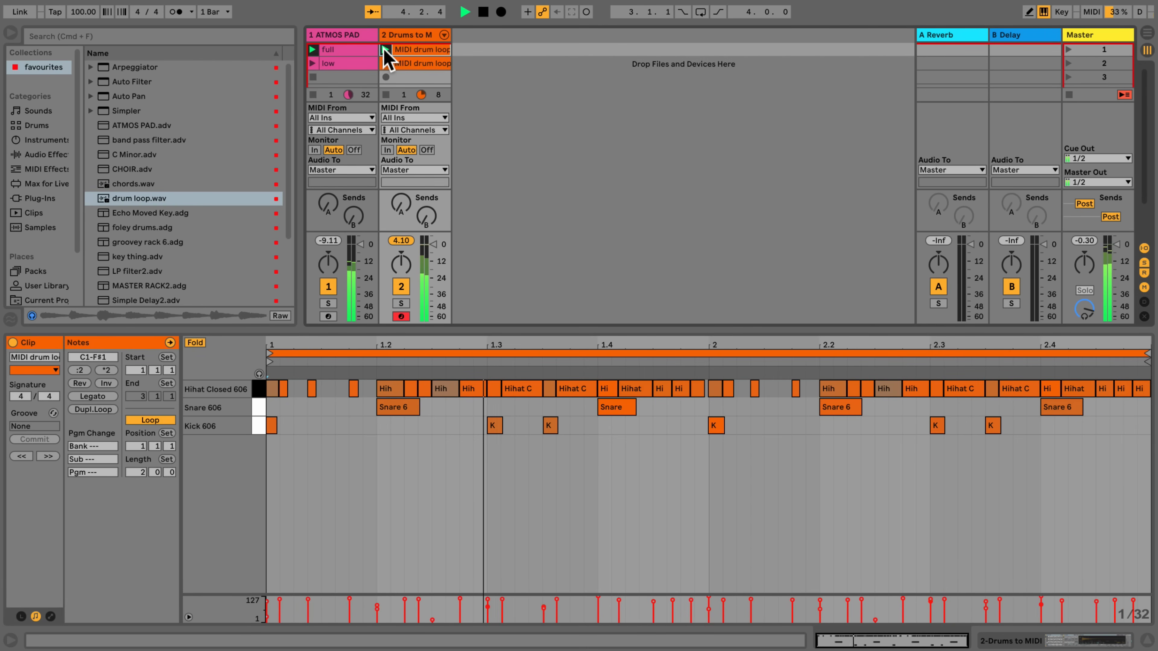
{"action": "left_click", "coordinate": [385, 63]}
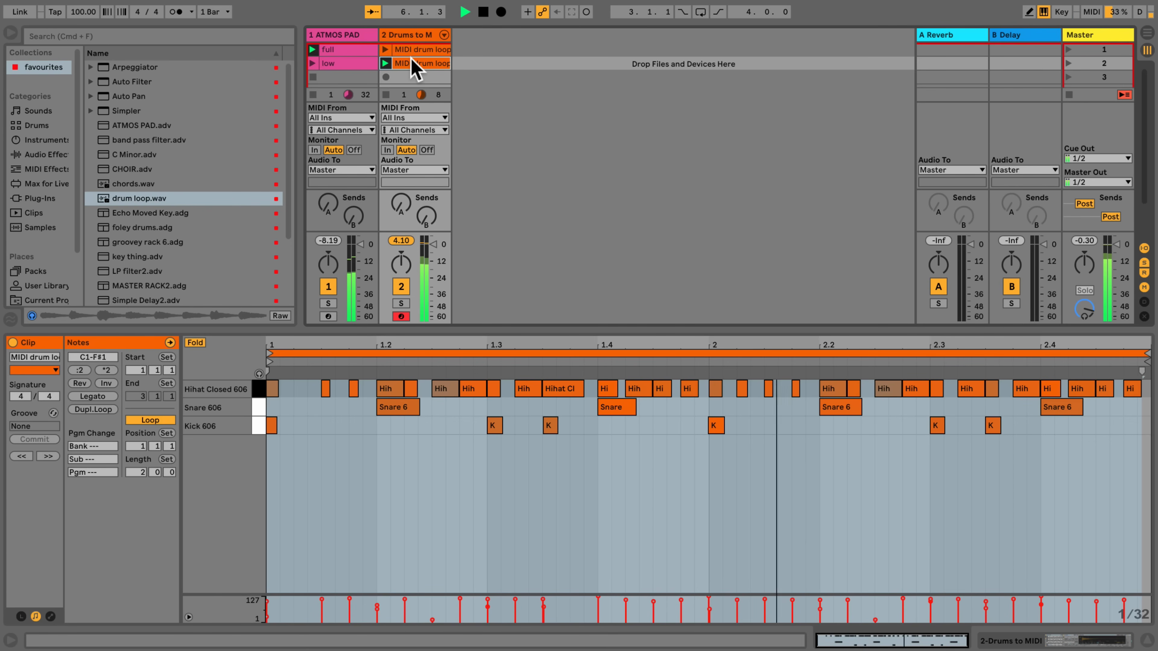
- Replace the Drums to MIDI kit on the drum track with groovey rack 6.adg
{"action": "left_click", "coordinate": [409, 39]}
{"action": "double_click", "coordinate": [407, 37]}
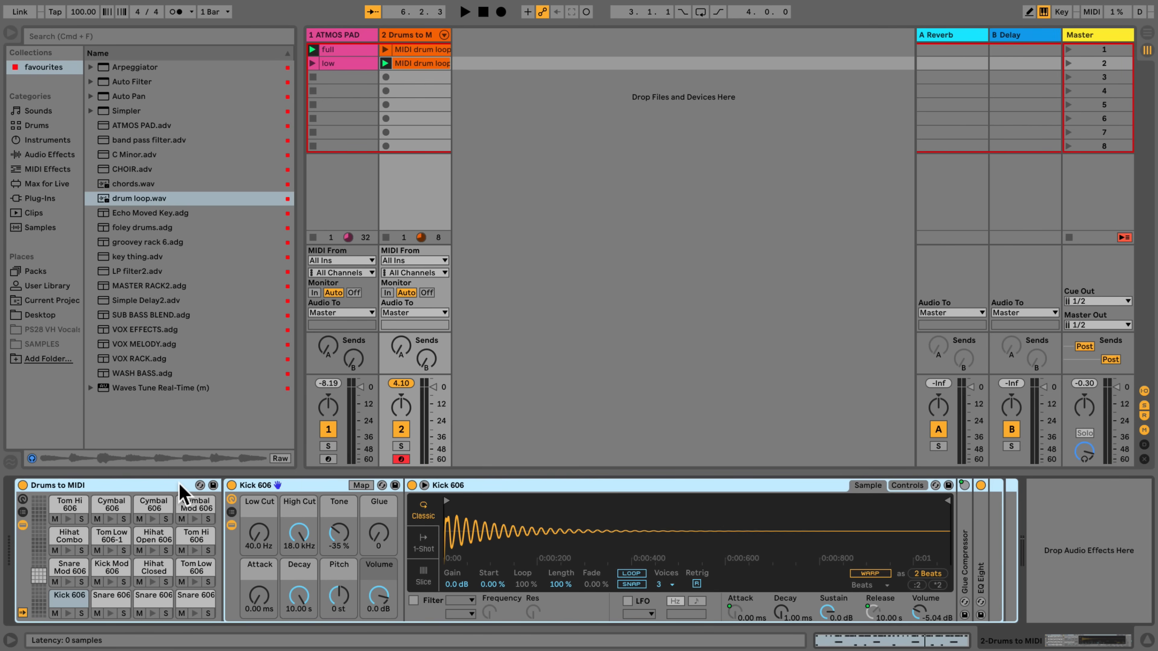
{"action": "key", "text": "Delete"}
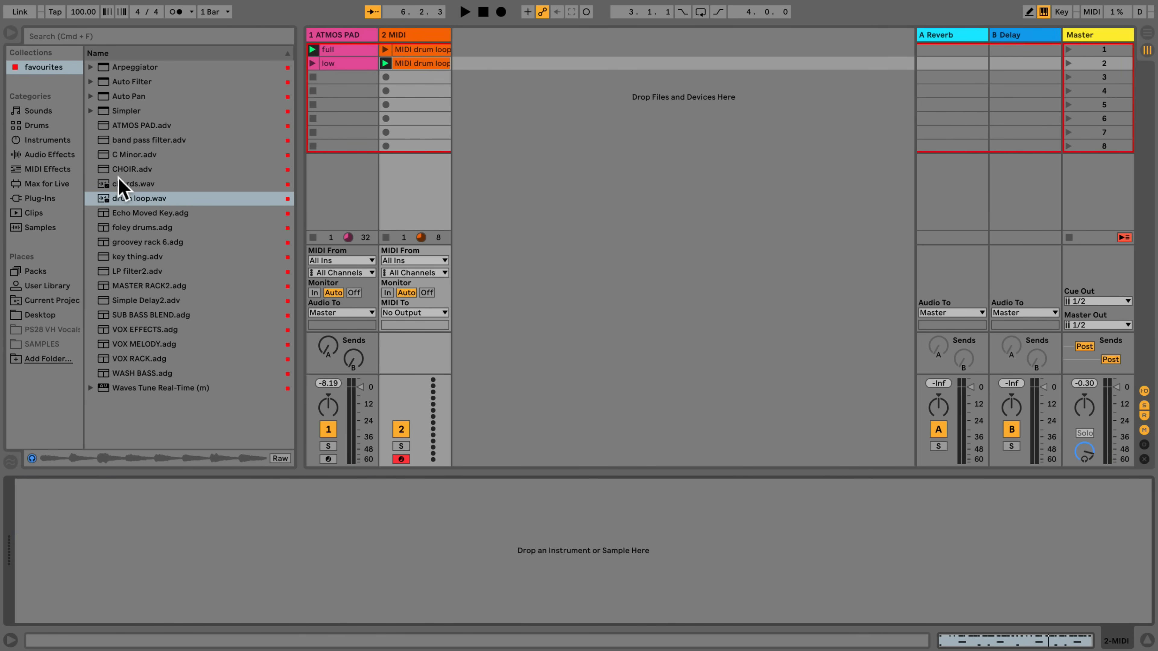
{"action": "left_click_drag", "start_coordinate": [137, 244], "coordinate": [203, 517]}
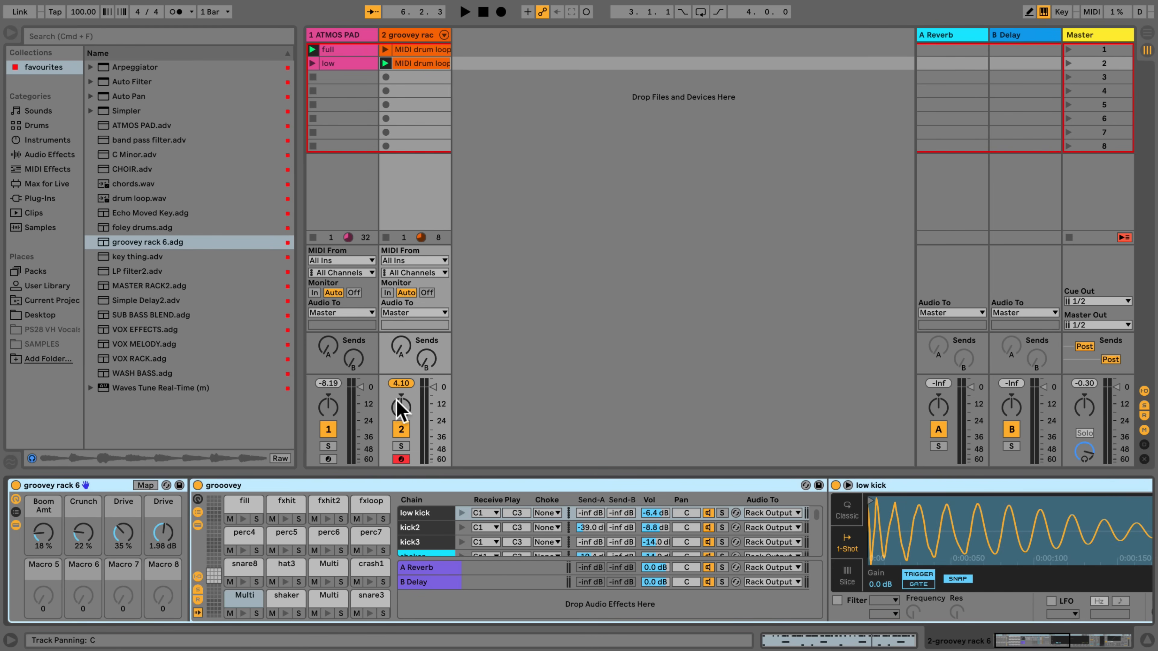
- Play the drums through the new rack, launch the first drum clip and rename it "unQ"
{"action": "key", "text": "space"}
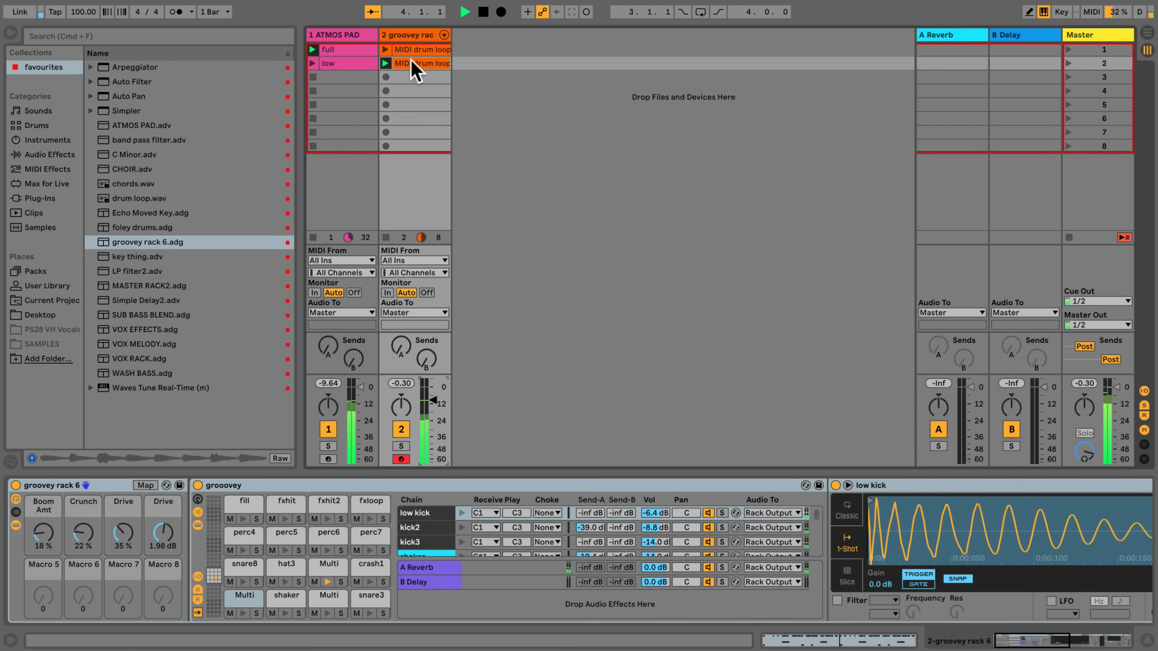
{"action": "left_click", "coordinate": [385, 49]}
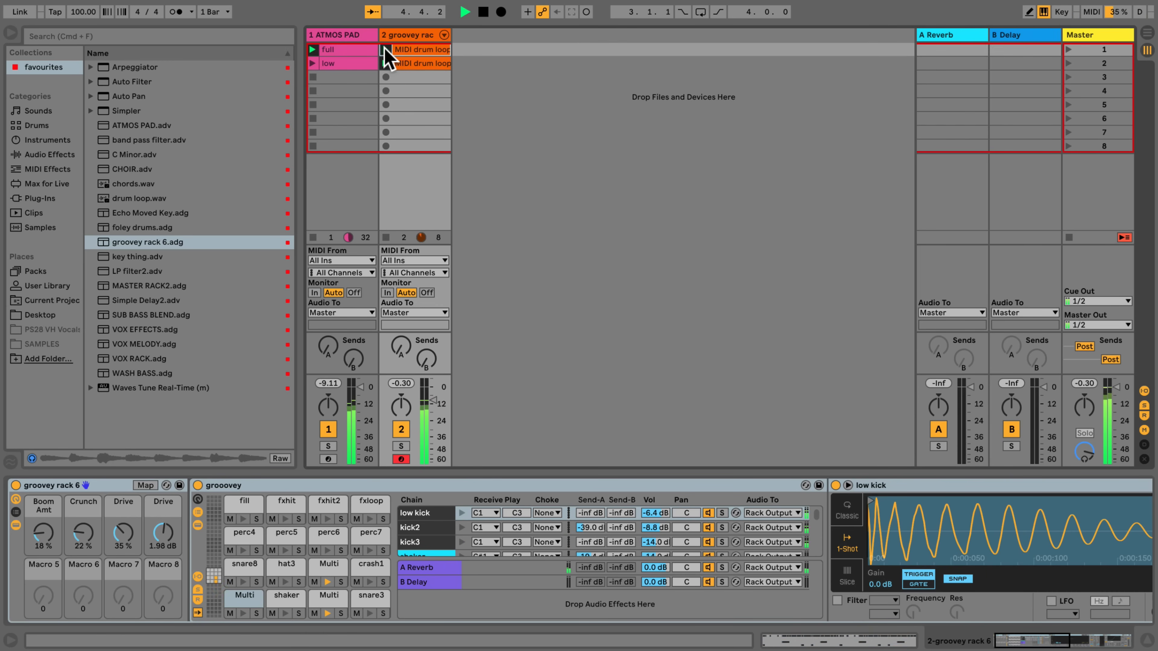
{"action": "right_click", "coordinate": [408, 49]}
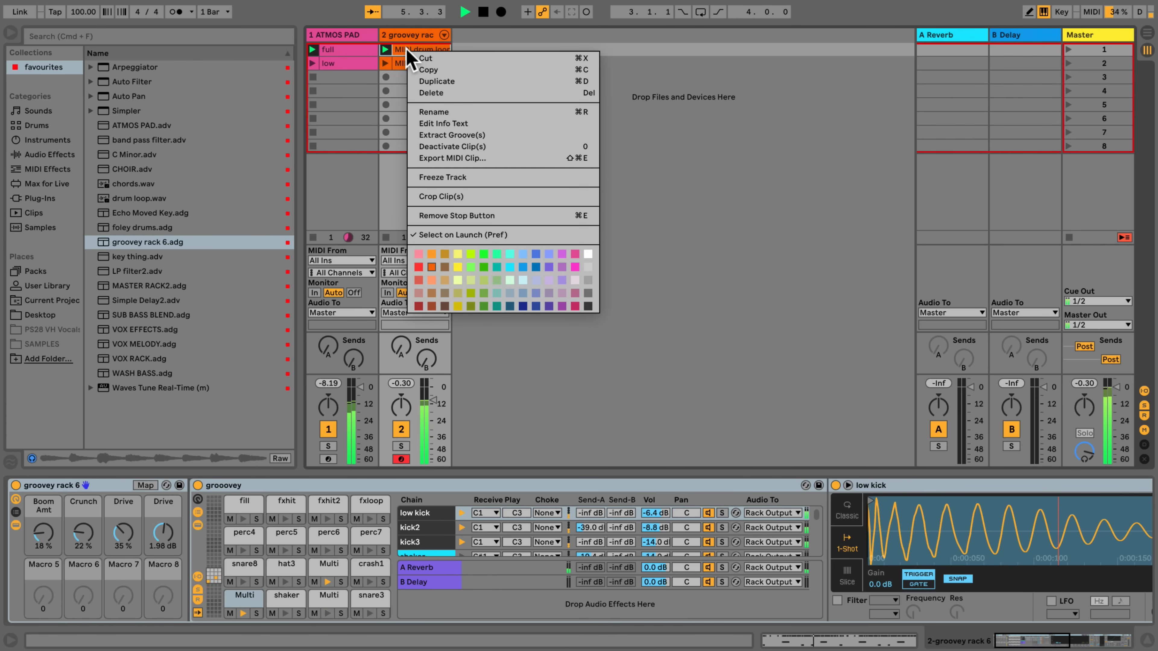
{"action": "left_click", "coordinate": [423, 115]}
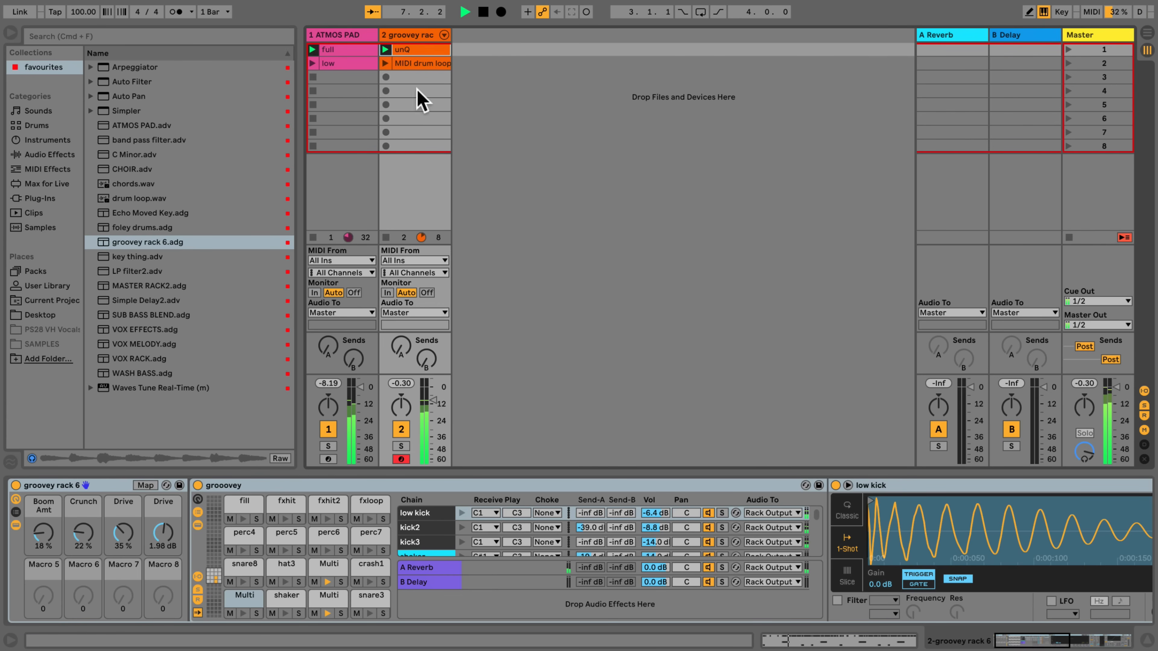
- Launch the second drum clip and rename it "quant hats"
{"action": "left_click", "coordinate": [384, 63]}
{"action": "right_click", "coordinate": [402, 64]}
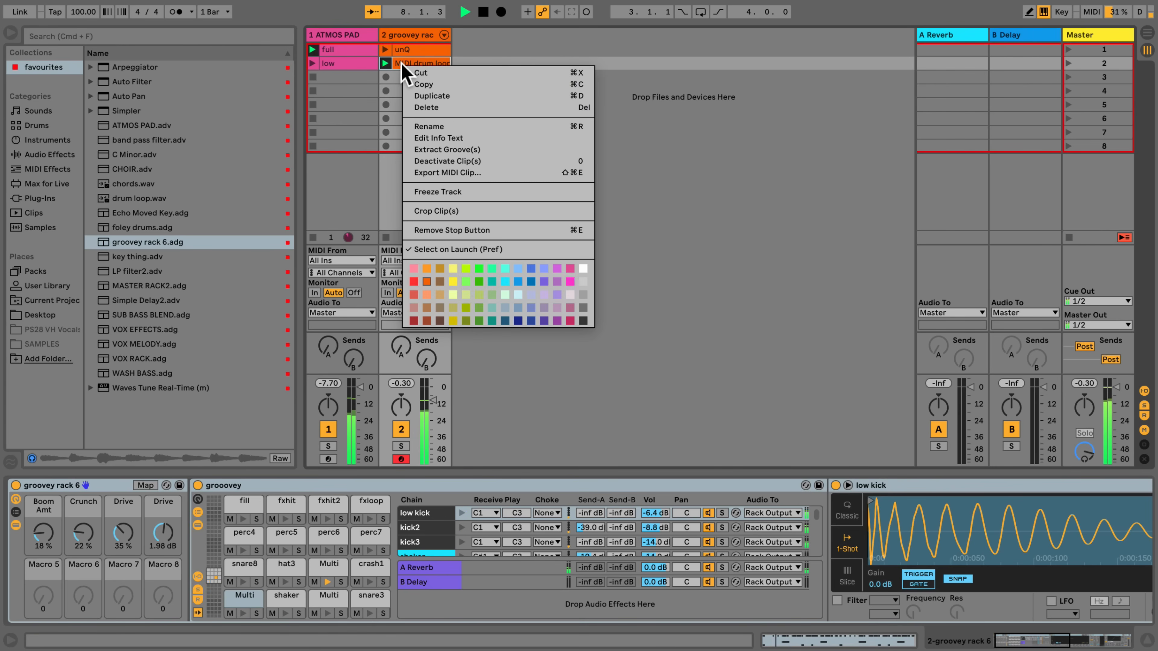
{"action": "left_click", "coordinate": [419, 122]}
{"action": "type", "text": "quant hats"}
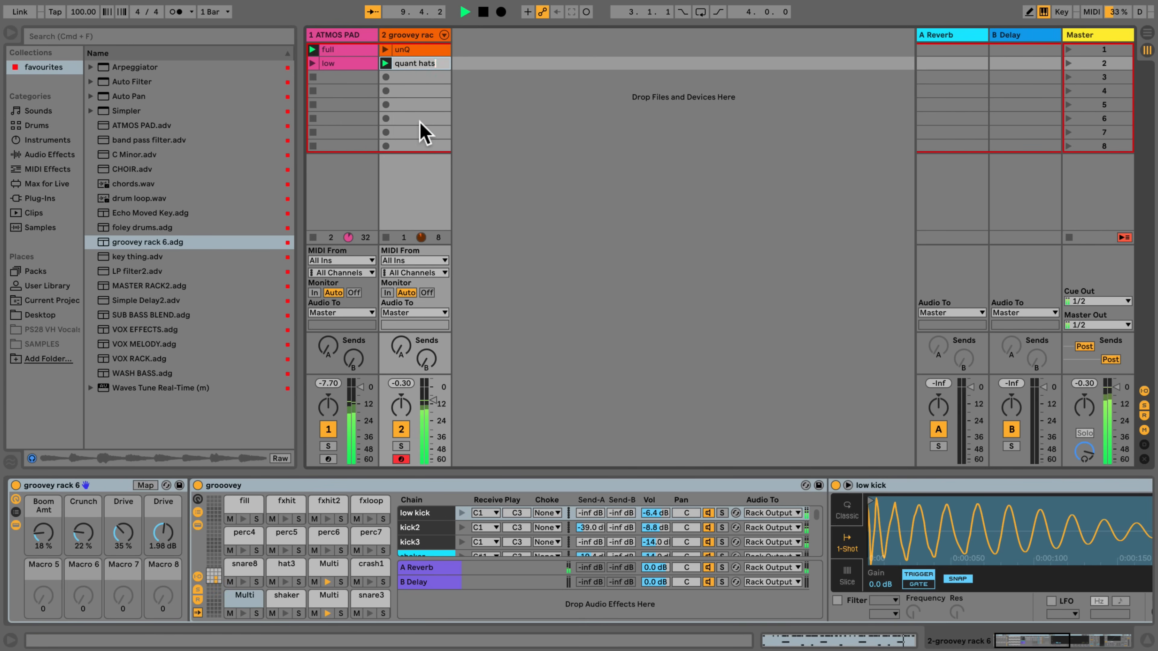
{"action": "key", "text": "Return"}
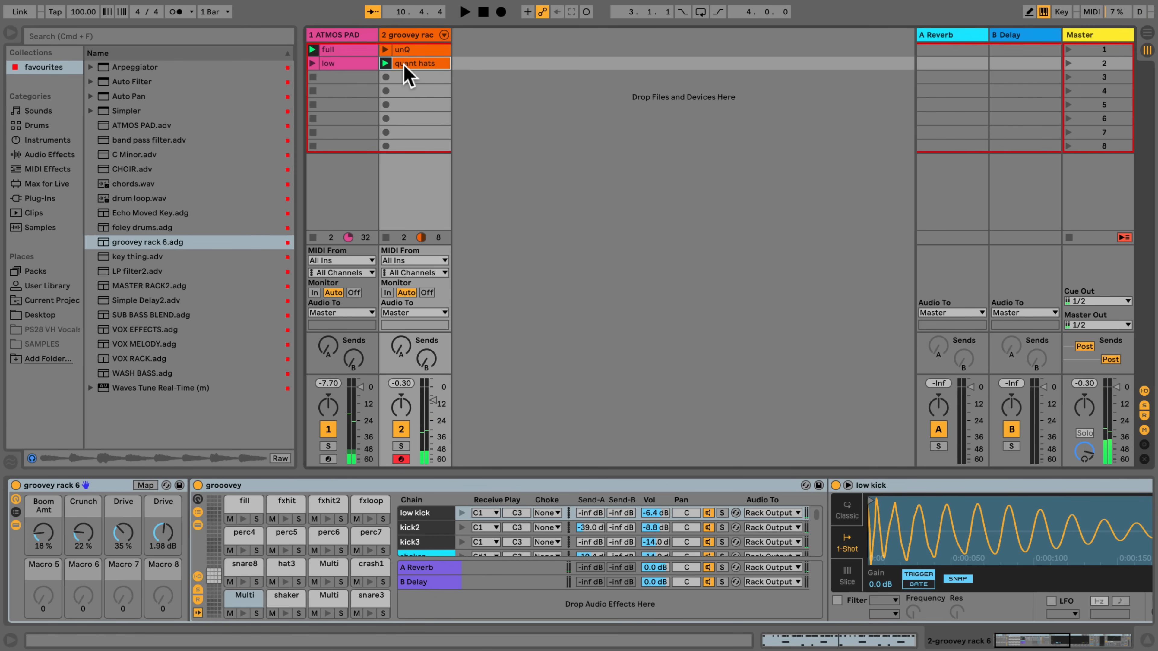
- Duplicate the "quant hats" clip into the third slot and launch the copy
{"action": "right_click", "coordinate": [409, 74]}
{"action": "left_click", "coordinate": [429, 96]}
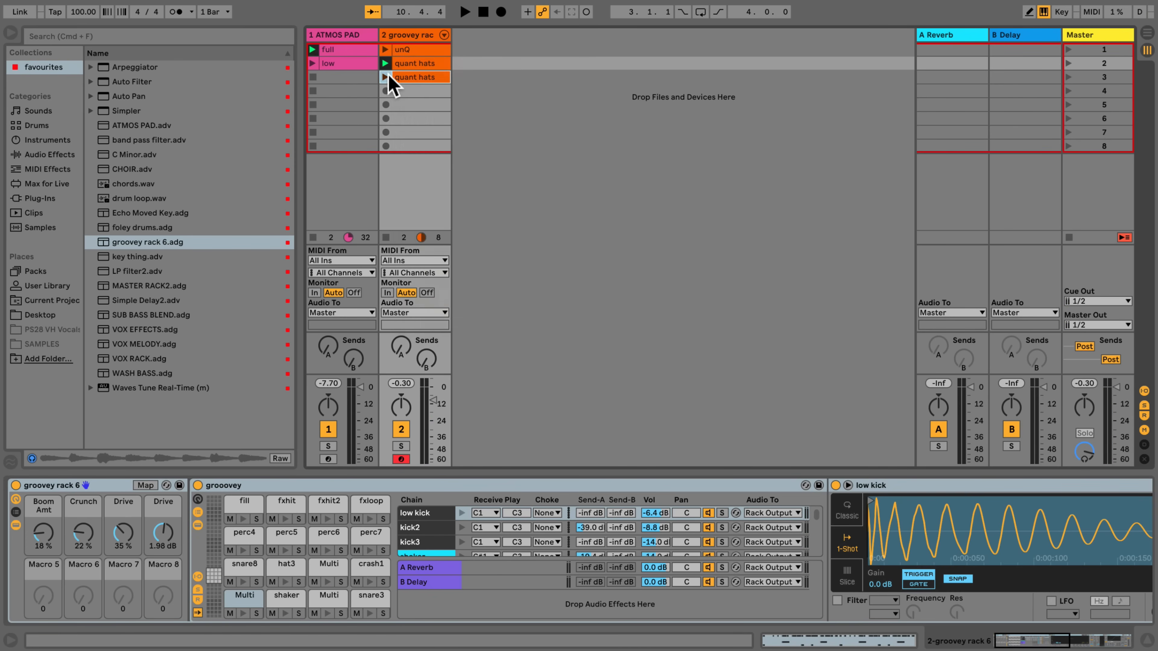
{"action": "left_click", "coordinate": [385, 76]}
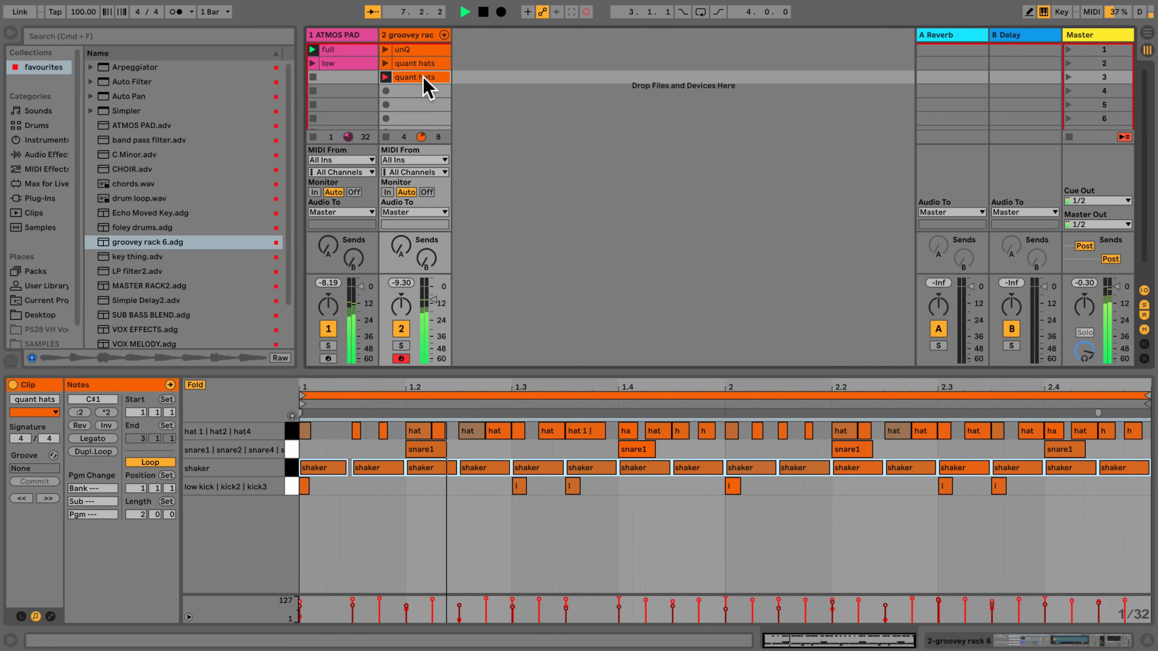
- Stop playback and rename the third drum clip "+shakers"
{"action": "key", "text": "space"}
{"action": "right_click", "coordinate": [414, 82]}
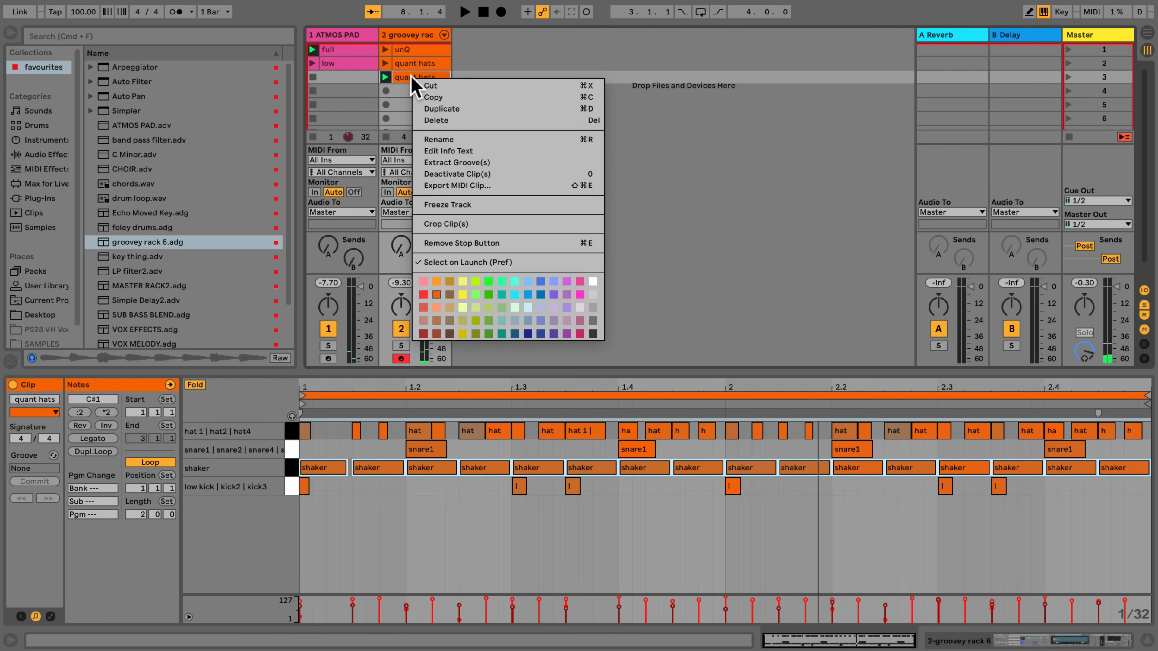
{"action": "left_click", "coordinate": [439, 135]}
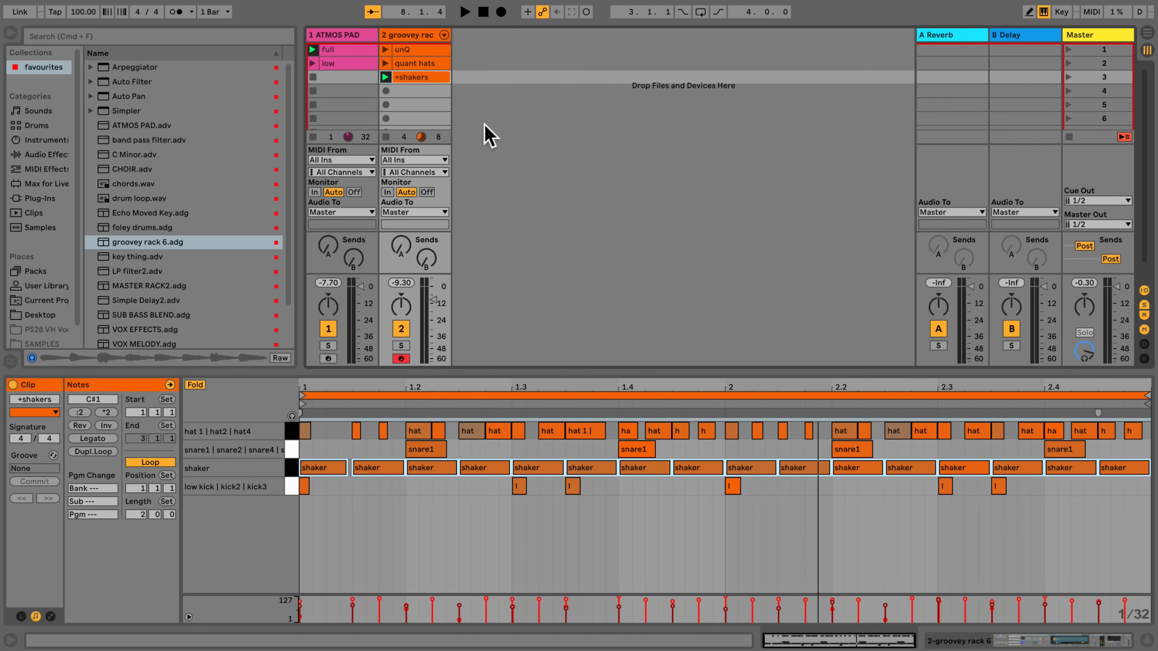
- Duplicate the "+shakers" clip into the fourth slot and launch the copy
{"action": "right_click", "coordinate": [411, 82]}
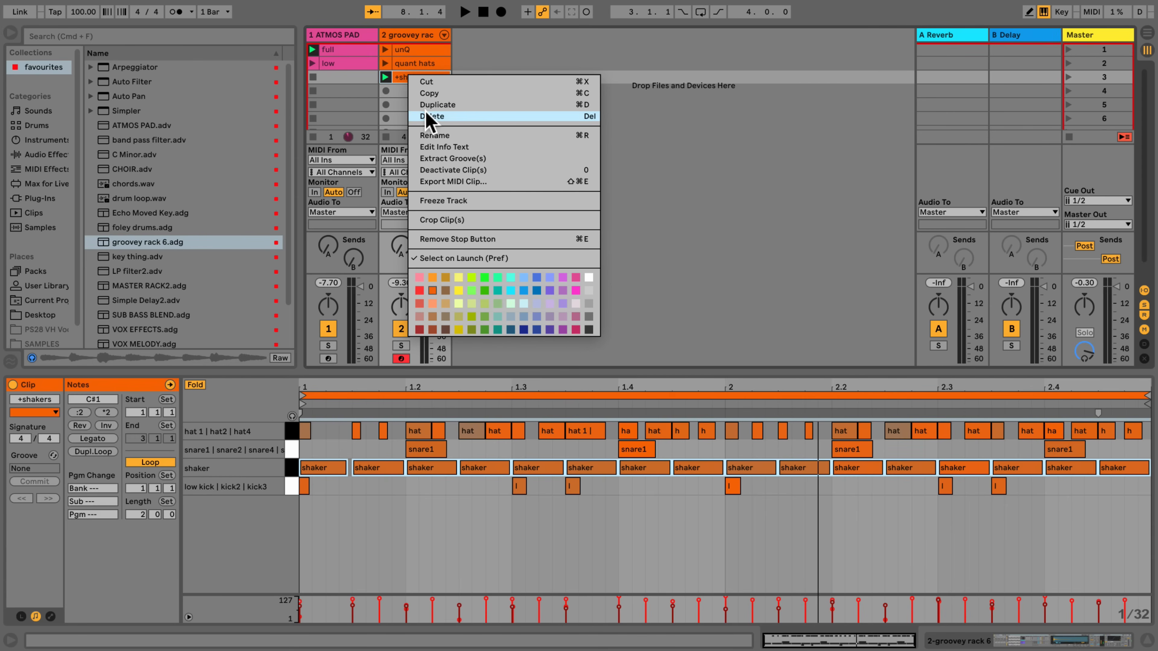
{"action": "left_click", "coordinate": [427, 109]}
{"action": "left_click", "coordinate": [386, 81]}
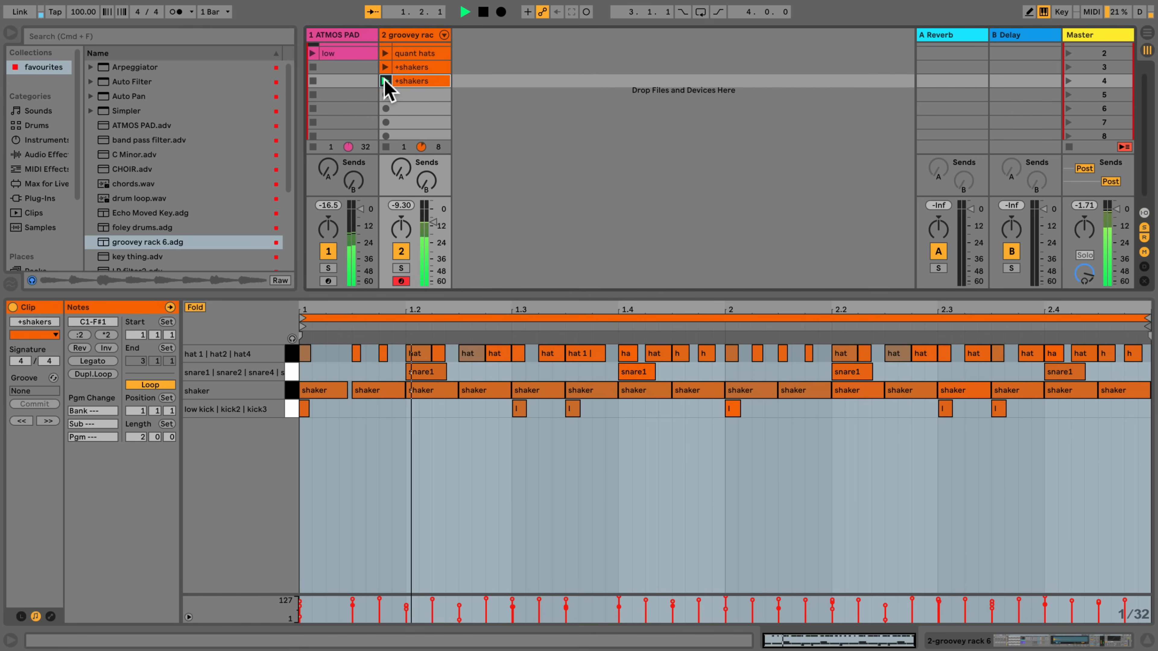
- Select all the hat notes in the duplicated "+shakers" clip and deactivate them
{"action": "left_click", "coordinate": [323, 355]}
{"action": "left_click", "coordinate": [314, 356]}
{"action": "left_click_drag", "start_coordinate": [323, 362], "coordinate": [1130, 360]}
{"action": "right_click", "coordinate": [976, 358]}
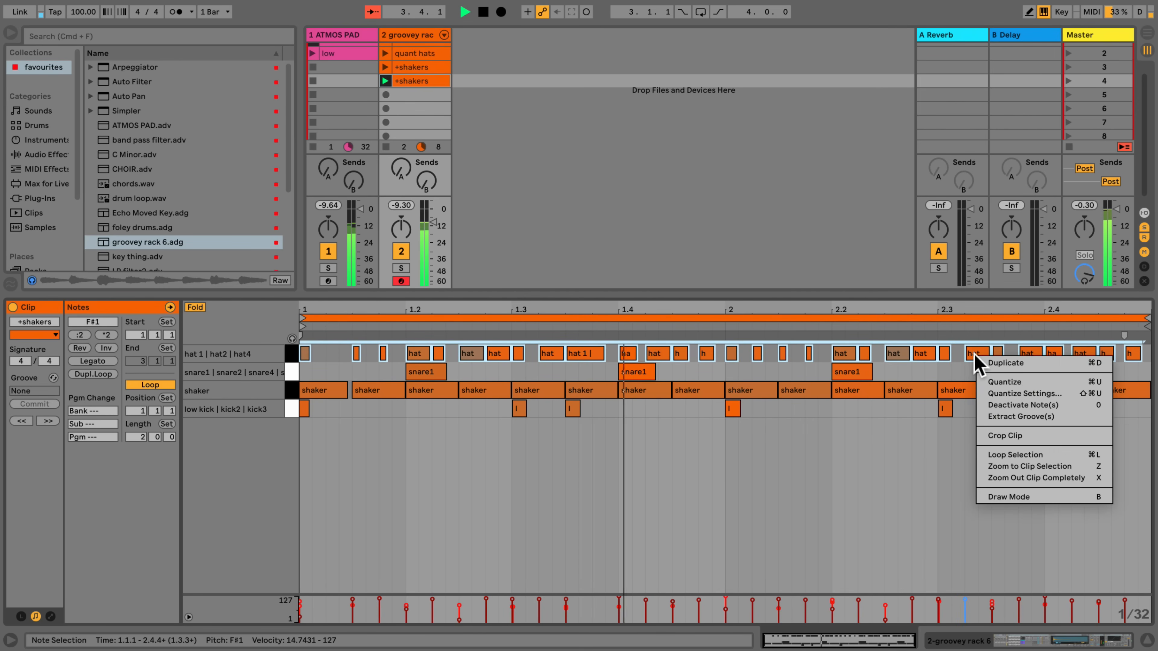
{"action": "left_click", "coordinate": [998, 405]}
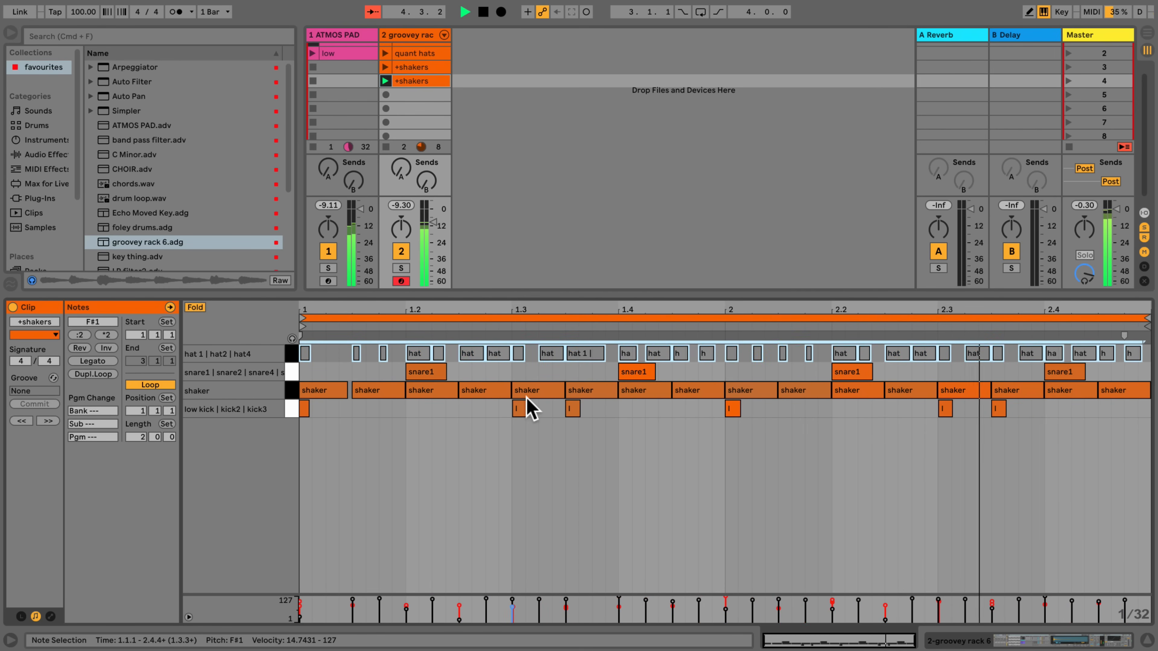
- Select every shaker note in the fourth drum clip and deactivate them
{"action": "left_click", "coordinate": [352, 392]}
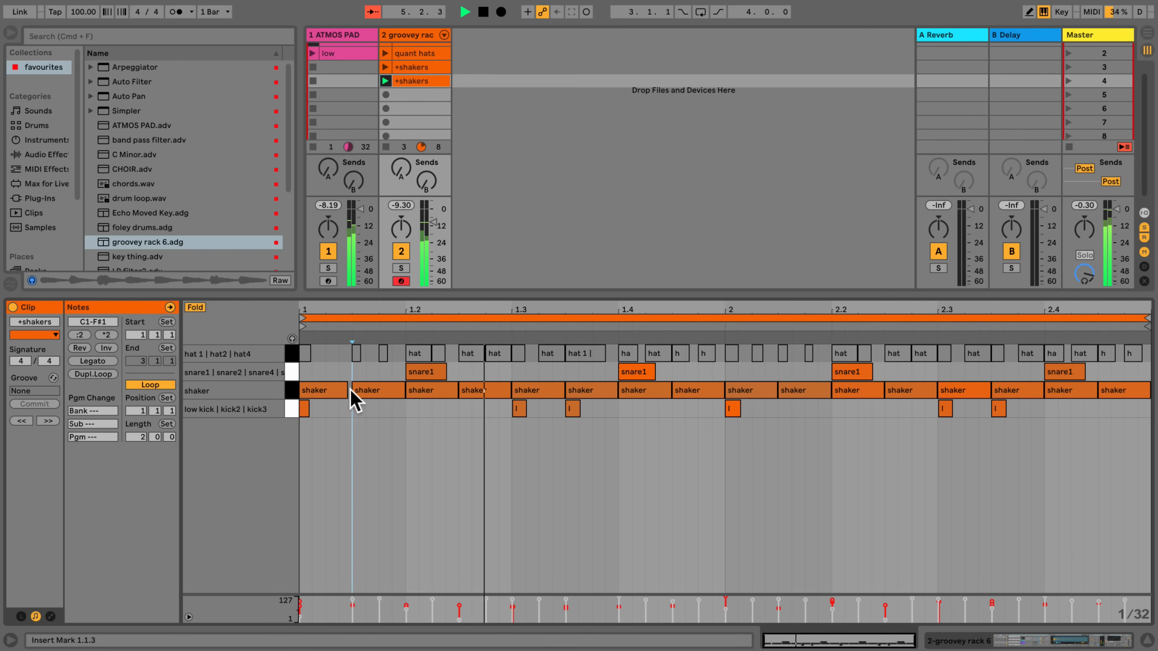
{"action": "left_click_drag", "start_coordinate": [352, 392], "coordinate": [1106, 393]}
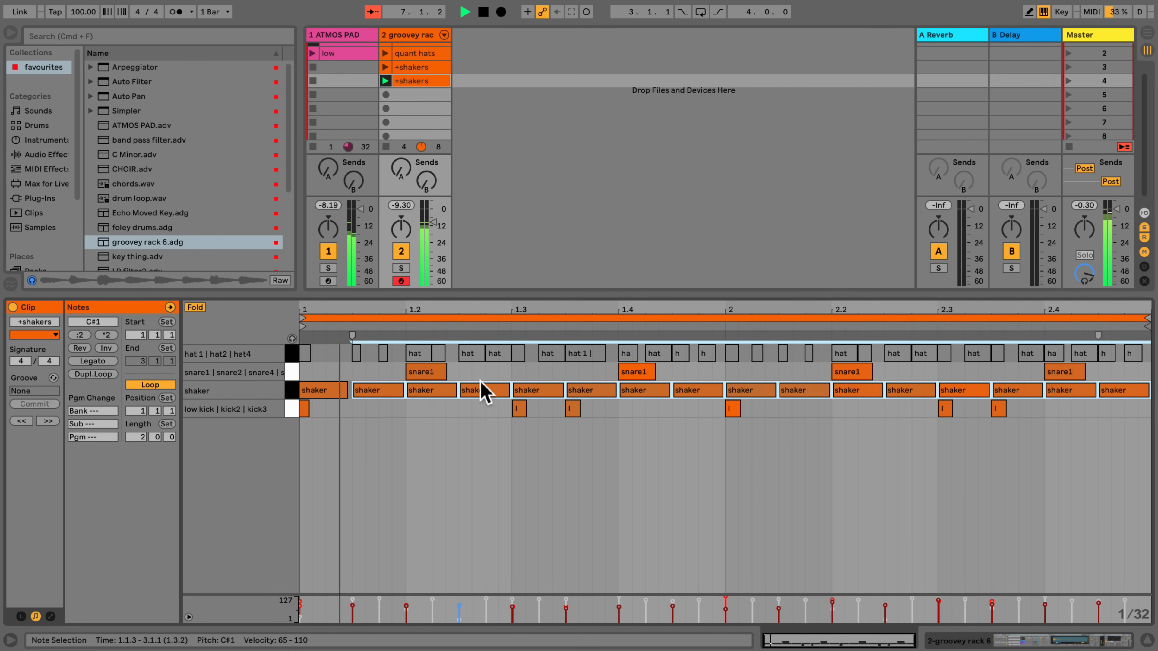
{"action": "left_click", "coordinate": [329, 394], "text": "shift"}
{"action": "right_click", "coordinate": [327, 390]}
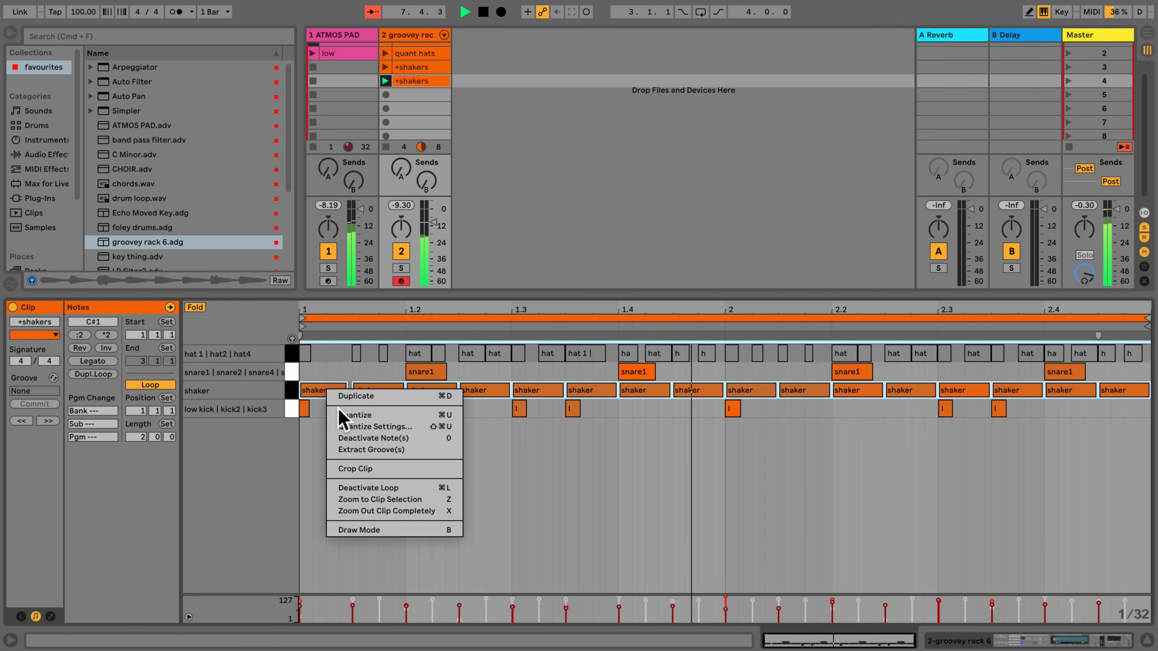
{"action": "left_click", "coordinate": [344, 437]}
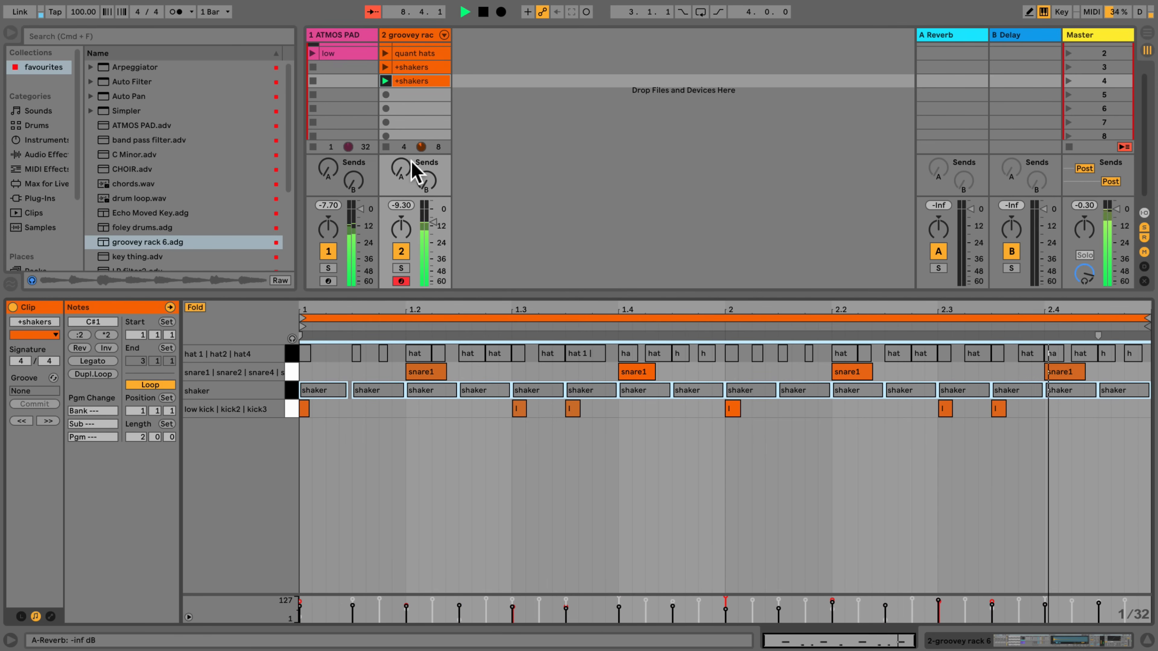
- Rename the fourth drum clip "kick snare"
{"action": "right_click", "coordinate": [416, 88]}
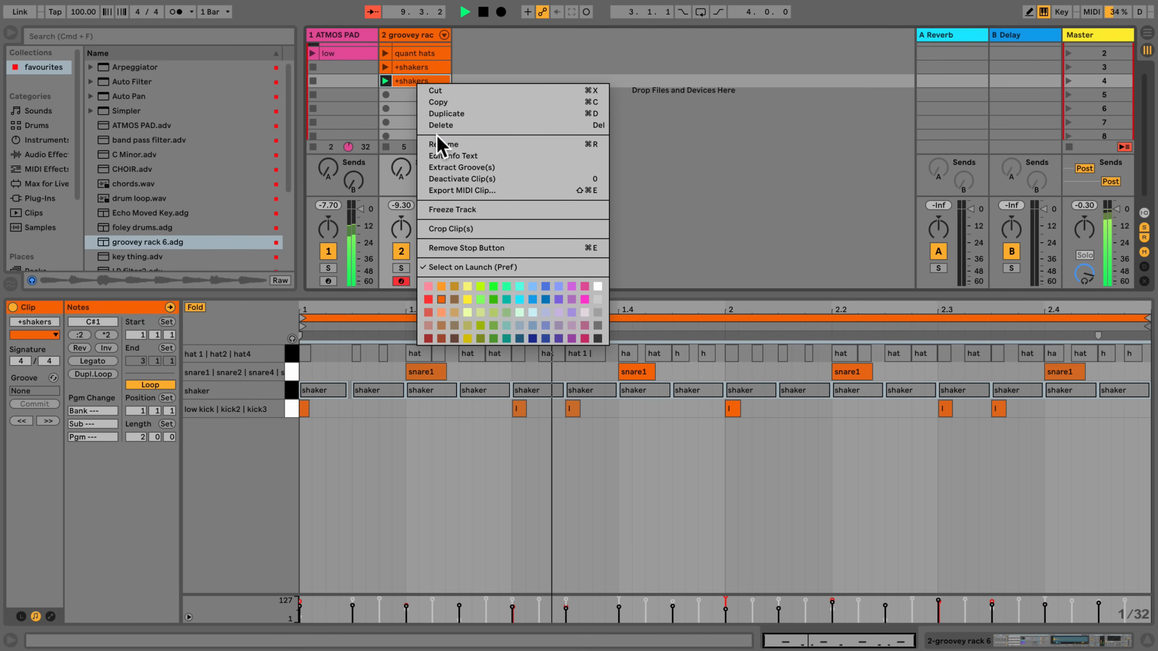
{"action": "left_click", "coordinate": [407, 144]}
{"action": "type", "text": "kick snare"}
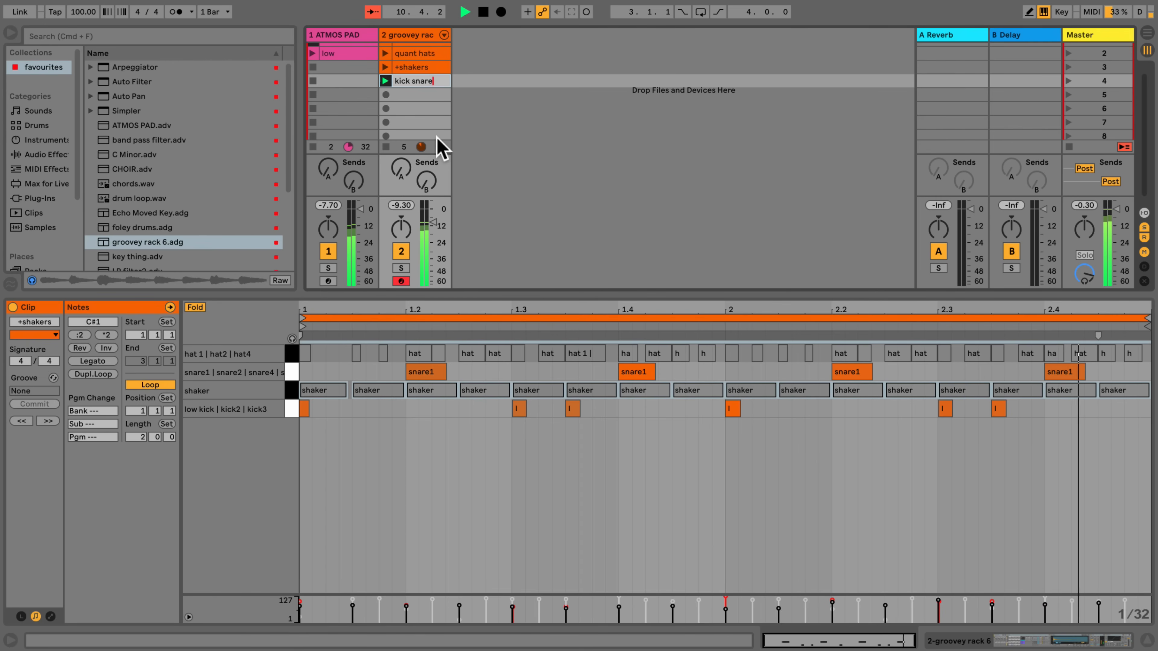
{"action": "key", "text": "Return"}
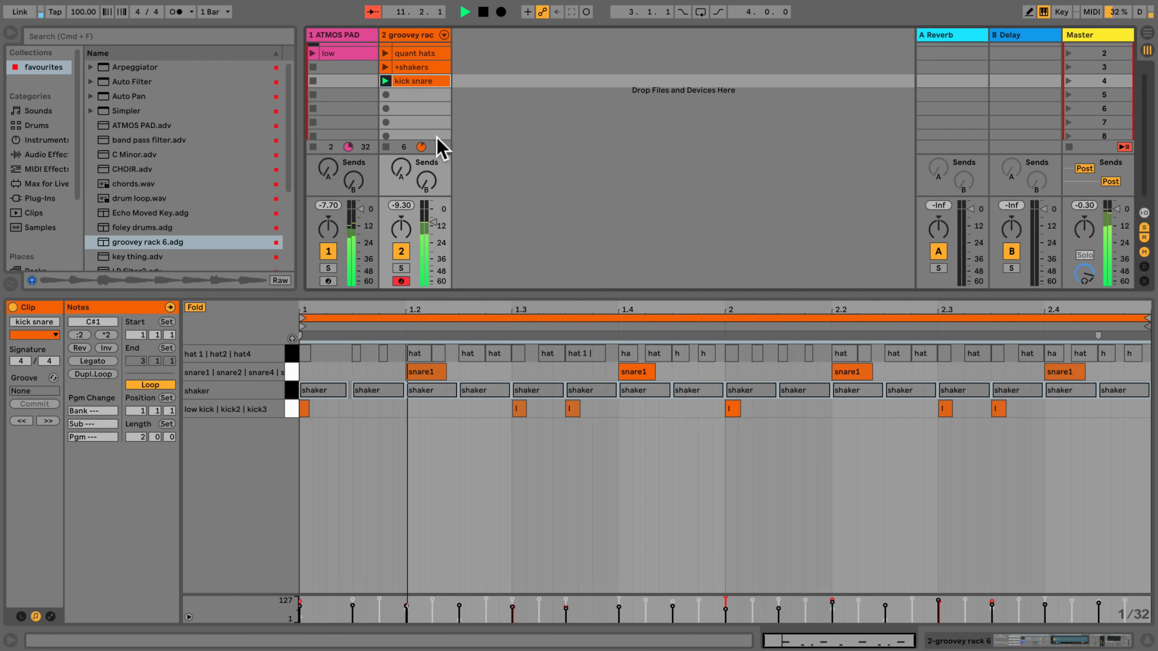
- Duplicate the "kick snare" clip into the fifth slot and launch the copy
{"action": "key", "text": "super+d"}
{"action": "left_click", "coordinate": [383, 93]}
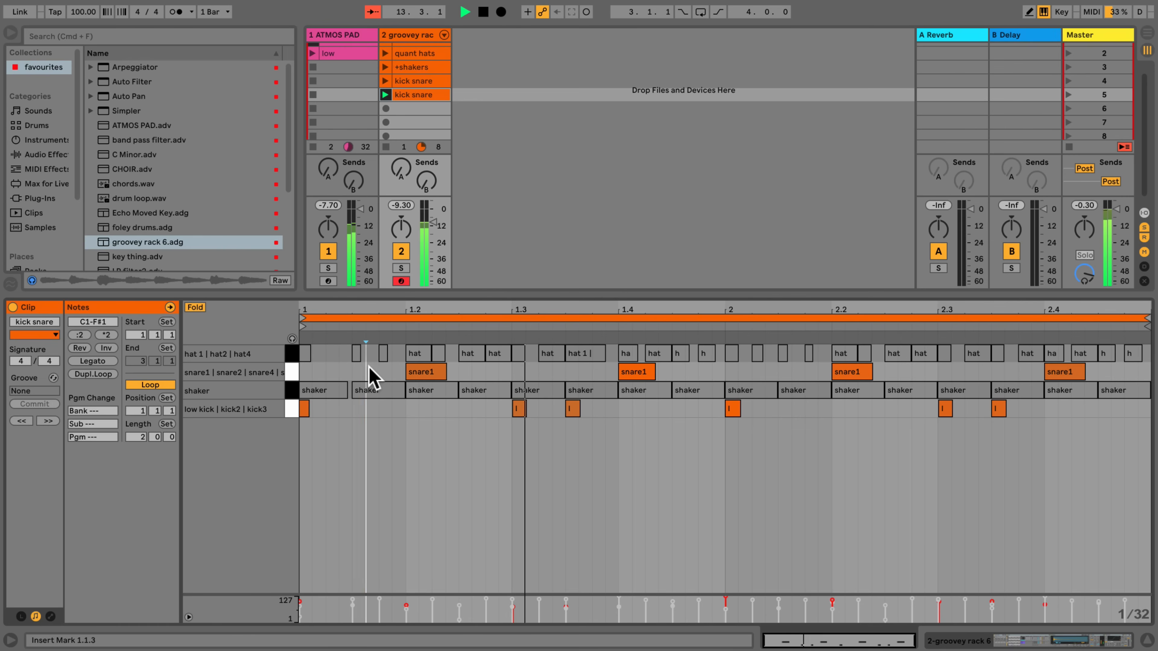
- Select all the snare notes in the fifth drum clip, the "kick snare" copy, and deactivate them
{"action": "left_click_drag", "start_coordinate": [369, 369], "coordinate": [1062, 383]}
{"action": "right_click", "coordinate": [1058, 382]}
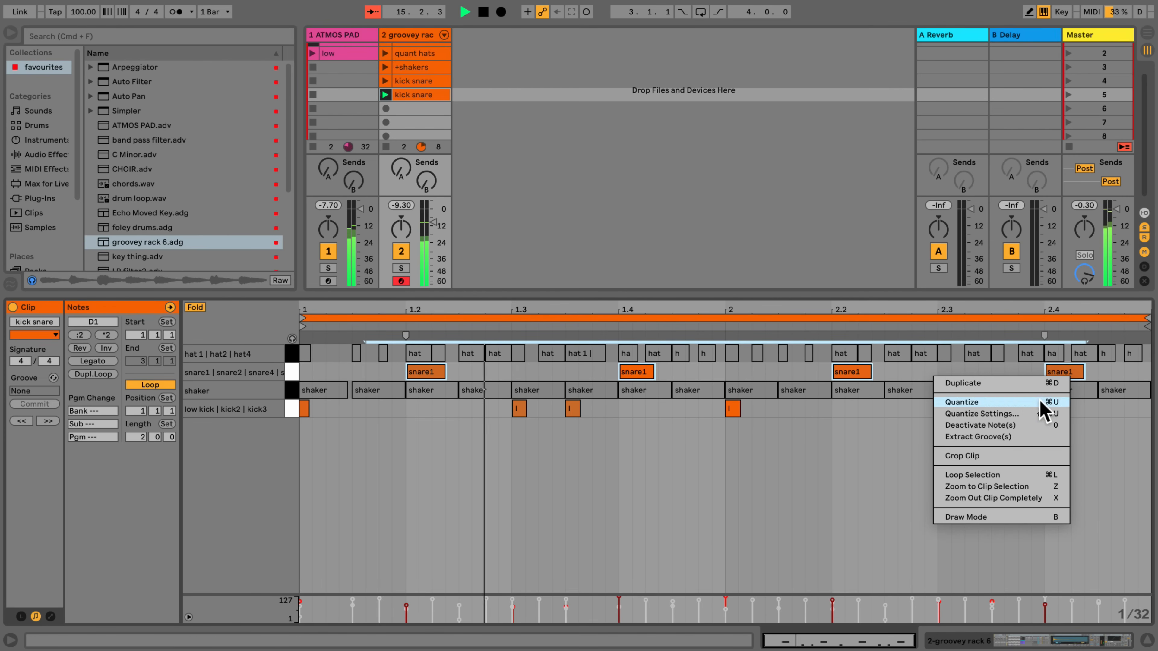
{"action": "left_click", "coordinate": [1028, 422]}
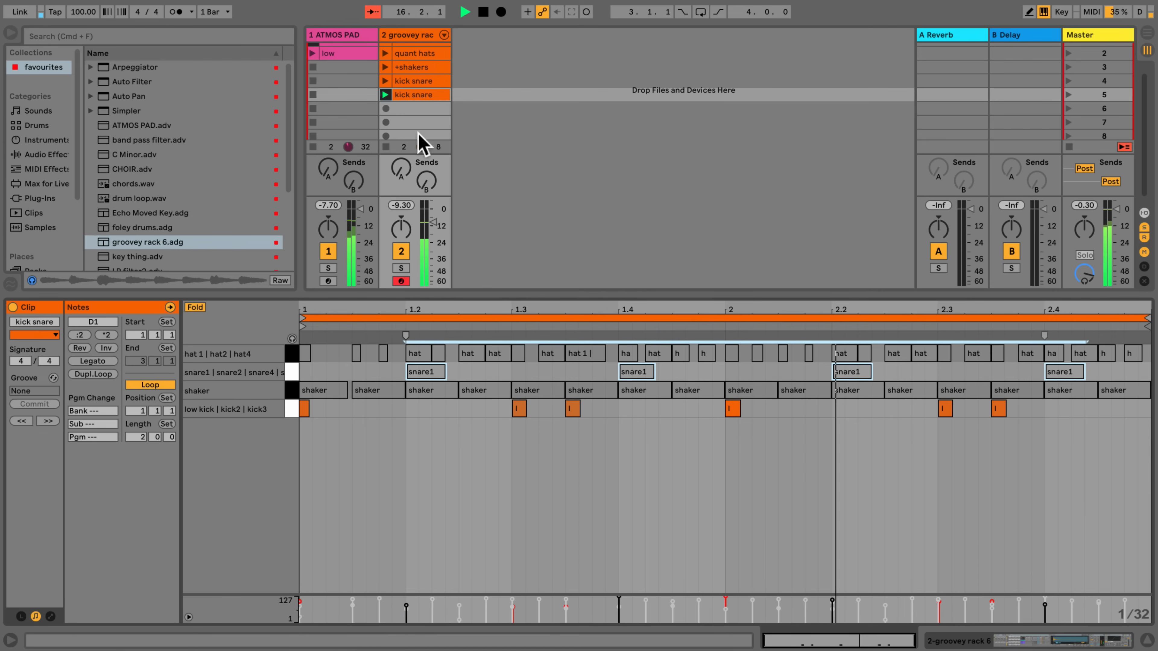
- Rename the fifth drum clip "kicks"
{"action": "right_click", "coordinate": [415, 101]}
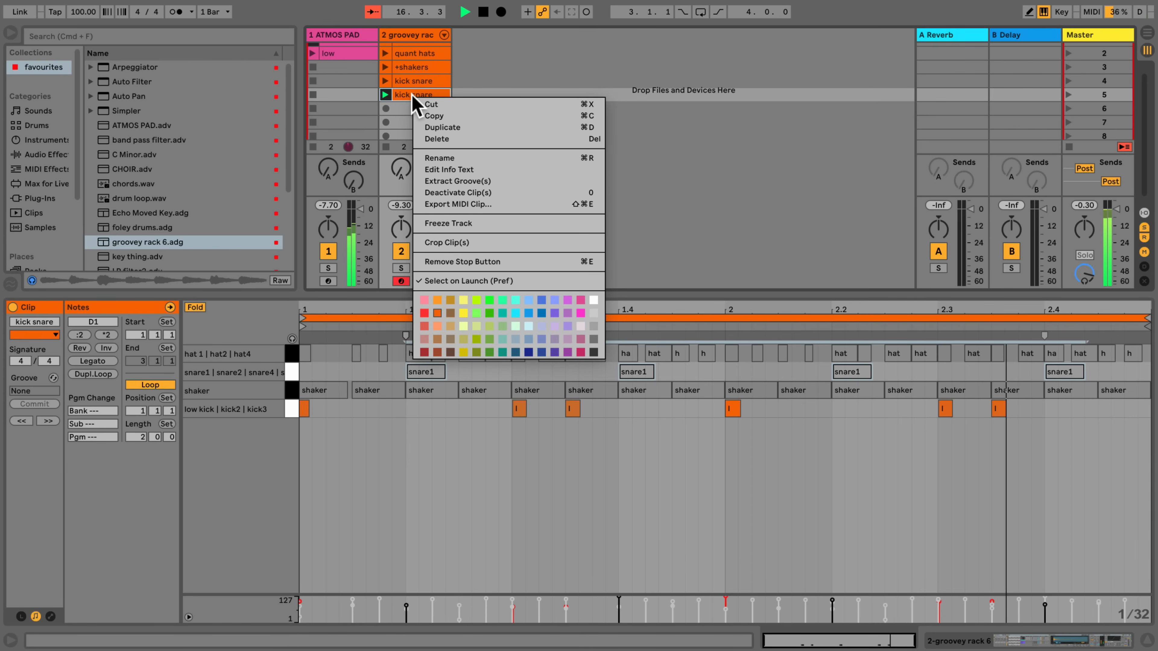
{"action": "left_click", "coordinate": [431, 151]}
{"action": "type", "text": "kicks"}
{"action": "key", "text": "Return"}
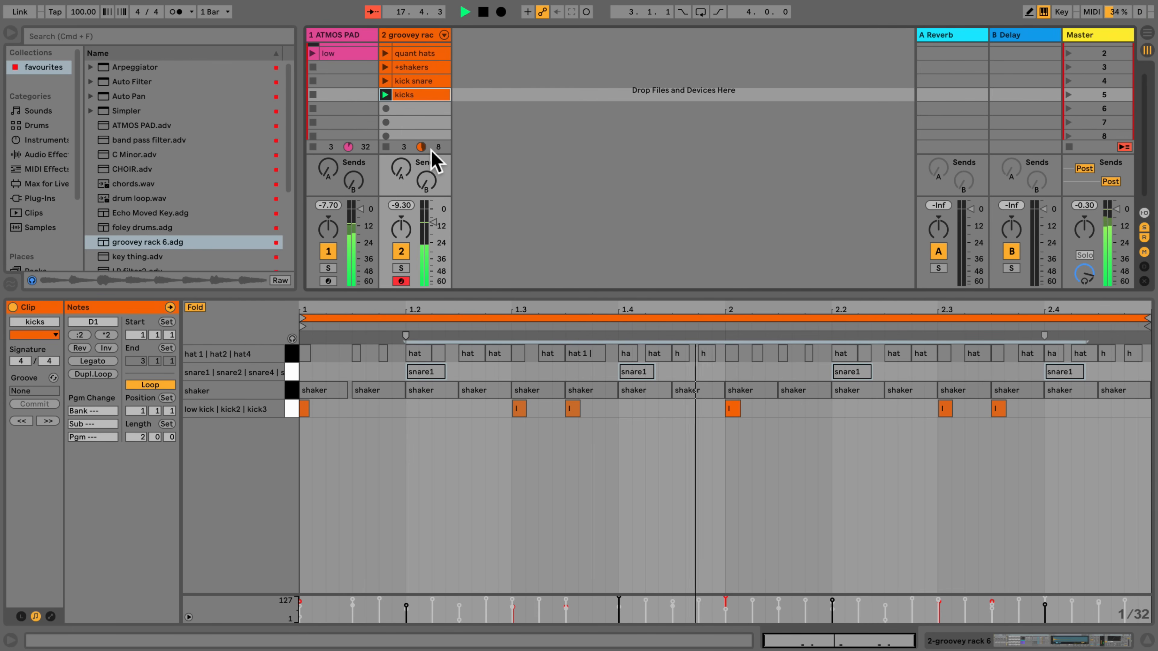
- Copy the "+shakers" clip into the sixth slot and delete every shaker note from the copy
{"action": "left_click", "coordinate": [408, 67]}
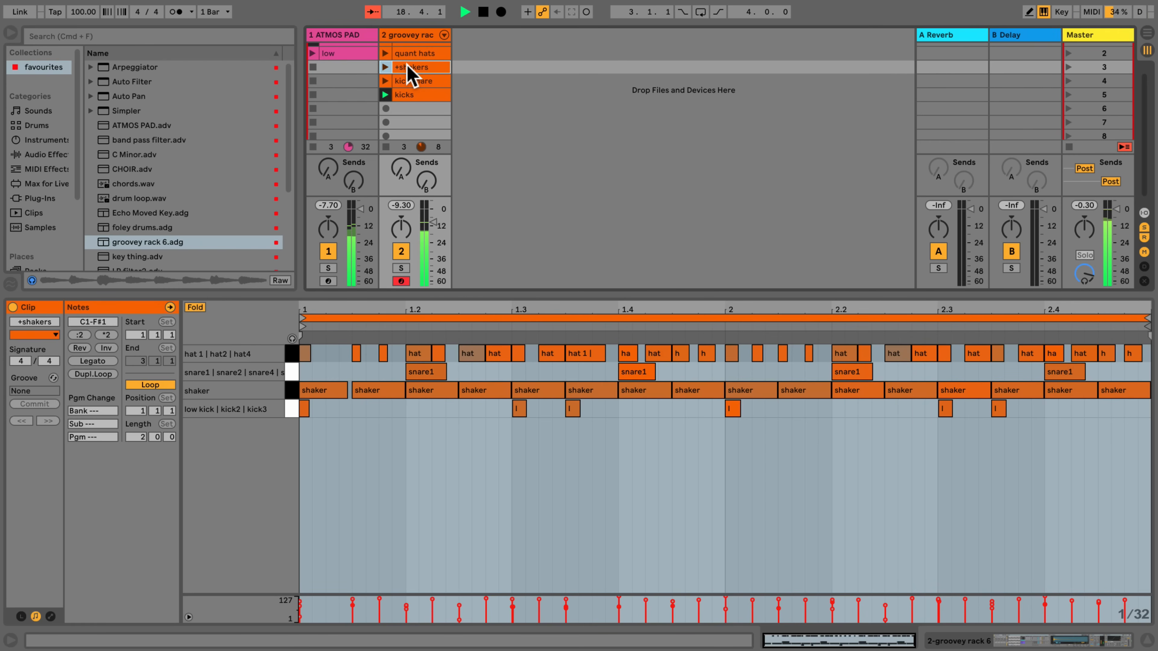
{"action": "left_click_drag", "start_coordinate": [407, 66], "coordinate": [408, 104]}
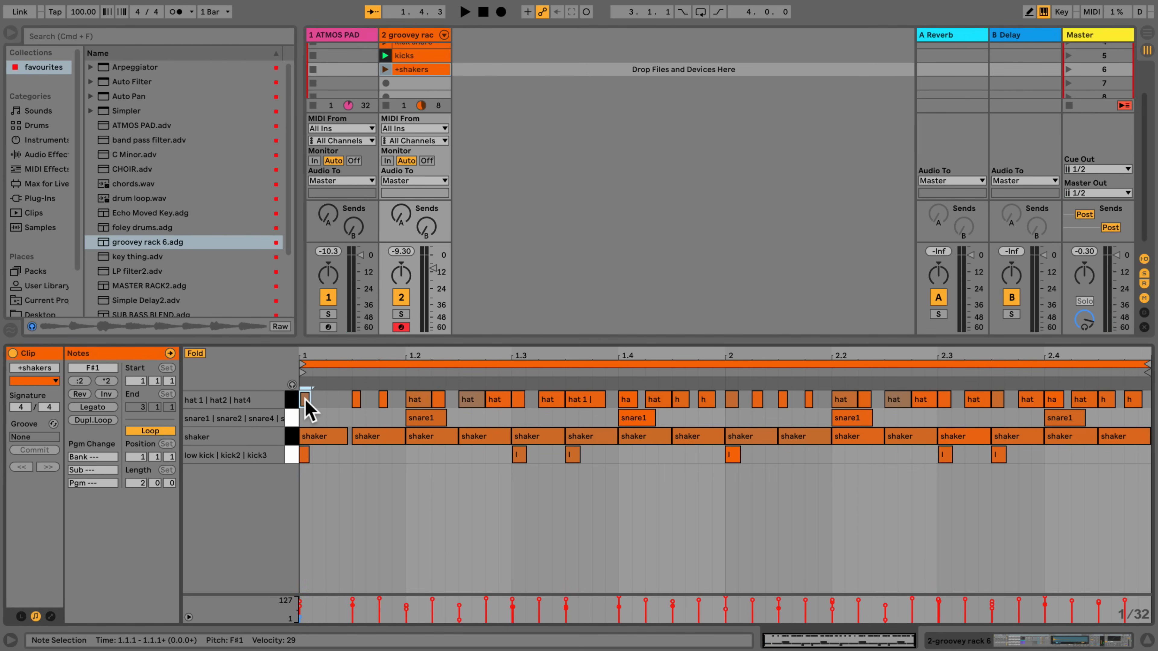
{"action": "left_click", "coordinate": [310, 435]}
{"action": "key", "text": "Delete"}
{"action": "left_click_drag", "start_coordinate": [310, 431], "coordinate": [1108, 437]}
{"action": "key", "text": "Delete"}
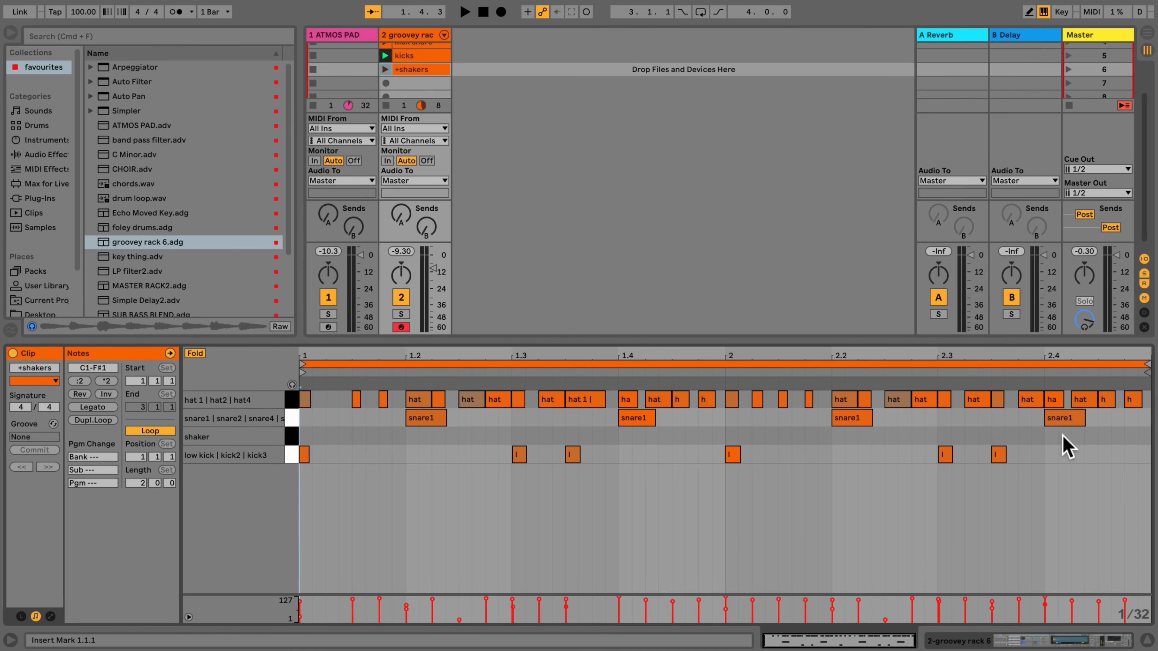
- Move the snare note on beat 1.2 of the sixth drum clip to beat 1.3 and delete the kick there
{"action": "left_click_drag", "start_coordinate": [427, 416], "coordinate": [525, 437]}
{"action": "left_click", "coordinate": [518, 454]}
{"action": "key", "text": "Delete"}
- Place a single second-bar snare on beat 2.3, leaving no snares on 1.4, 2.2 or 2.4, and delete the kick on 2.3
{"action": "left_click", "coordinate": [642, 419]}
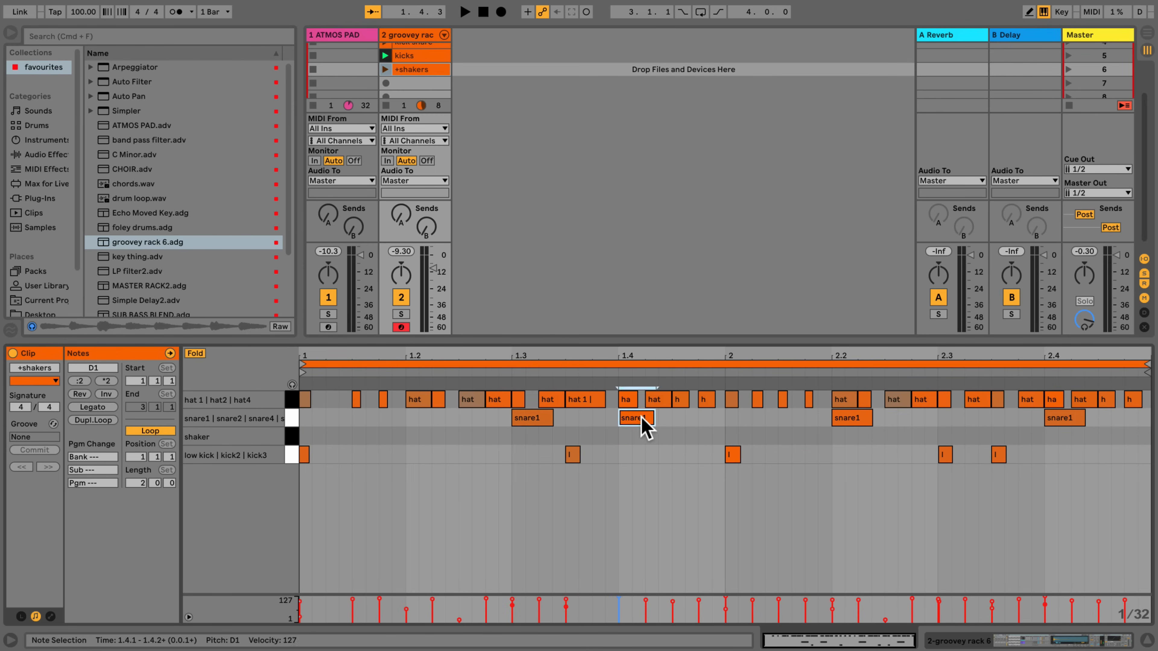
{"action": "left_click_drag", "start_coordinate": [642, 419], "coordinate": [964, 434]}
{"action": "left_click", "coordinate": [944, 454]}
{"action": "key", "text": "Delete"}
{"action": "left_click", "coordinate": [1060, 416]}
{"action": "key", "text": "Delete"}
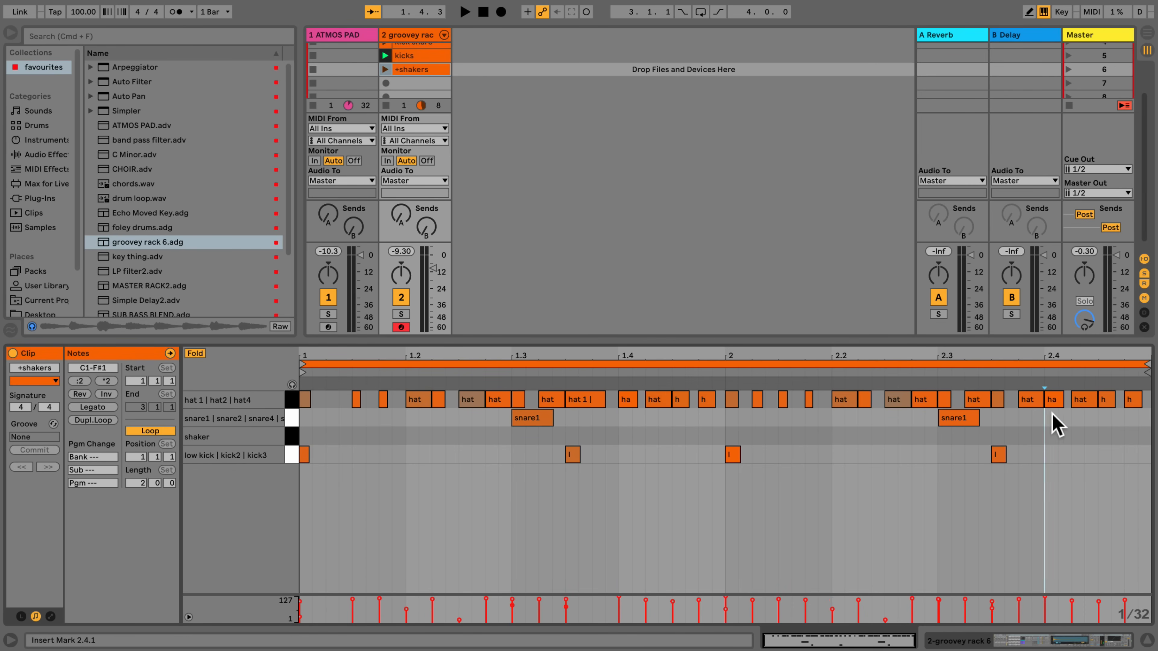
- Launch the edited sixth drum clip to audition it, and switch playback back to the original "+shakers" clip
{"action": "left_click", "coordinate": [385, 70]}
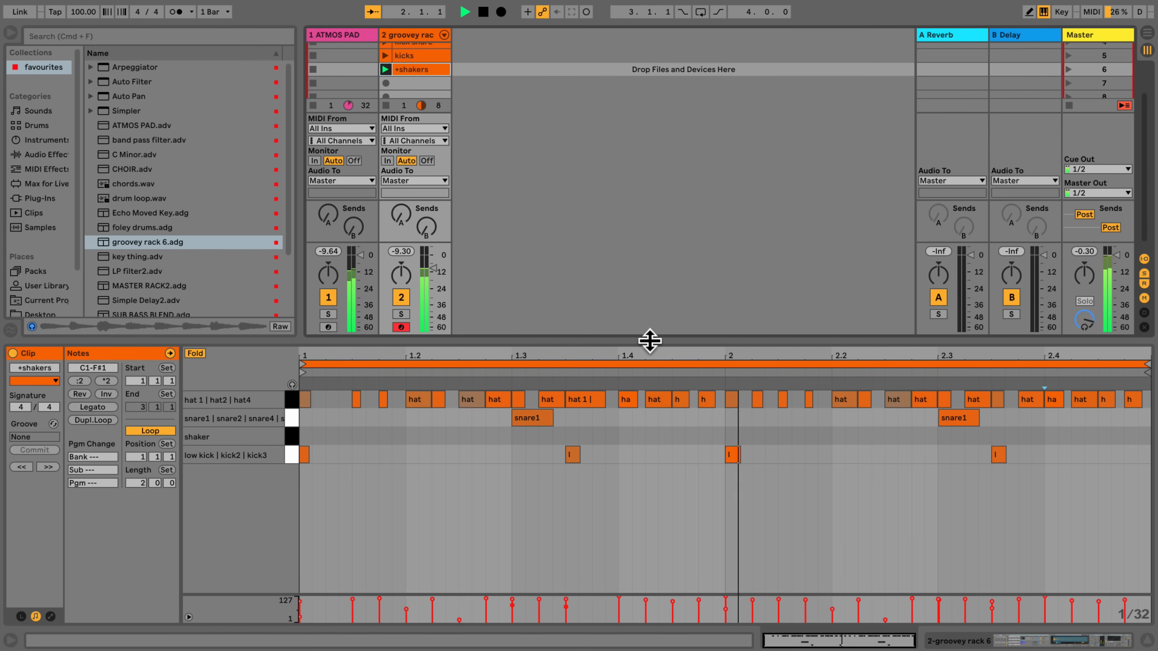
{"action": "left_click_drag", "start_coordinate": [648, 340], "coordinate": [651, 380]}
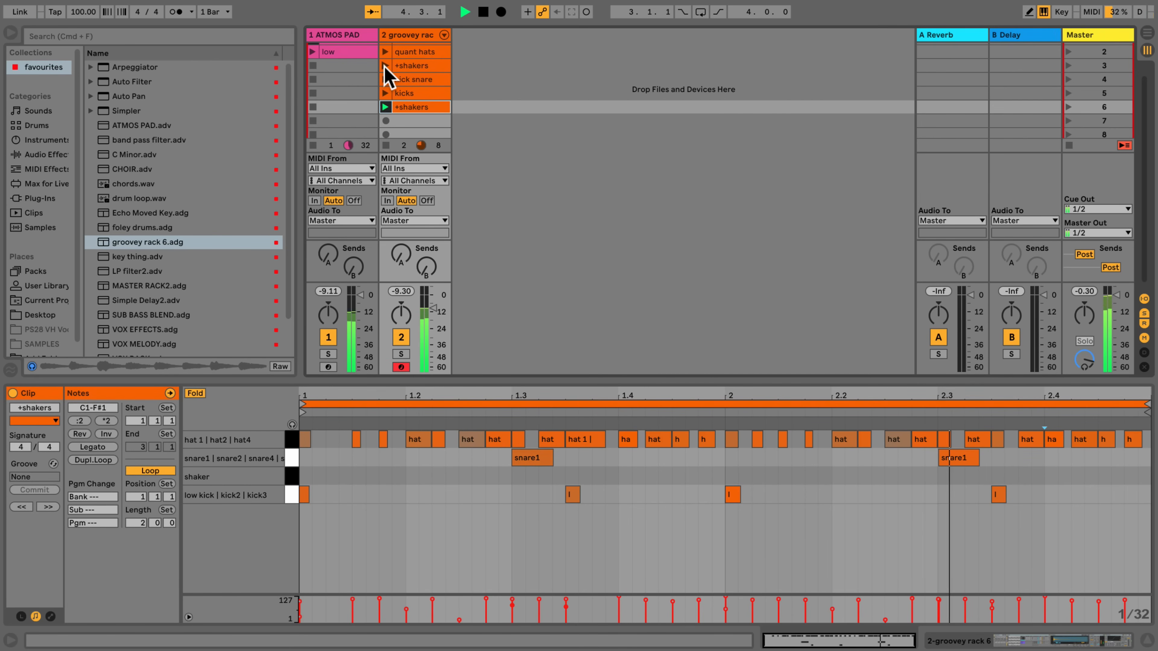
{"action": "left_click", "coordinate": [384, 66]}
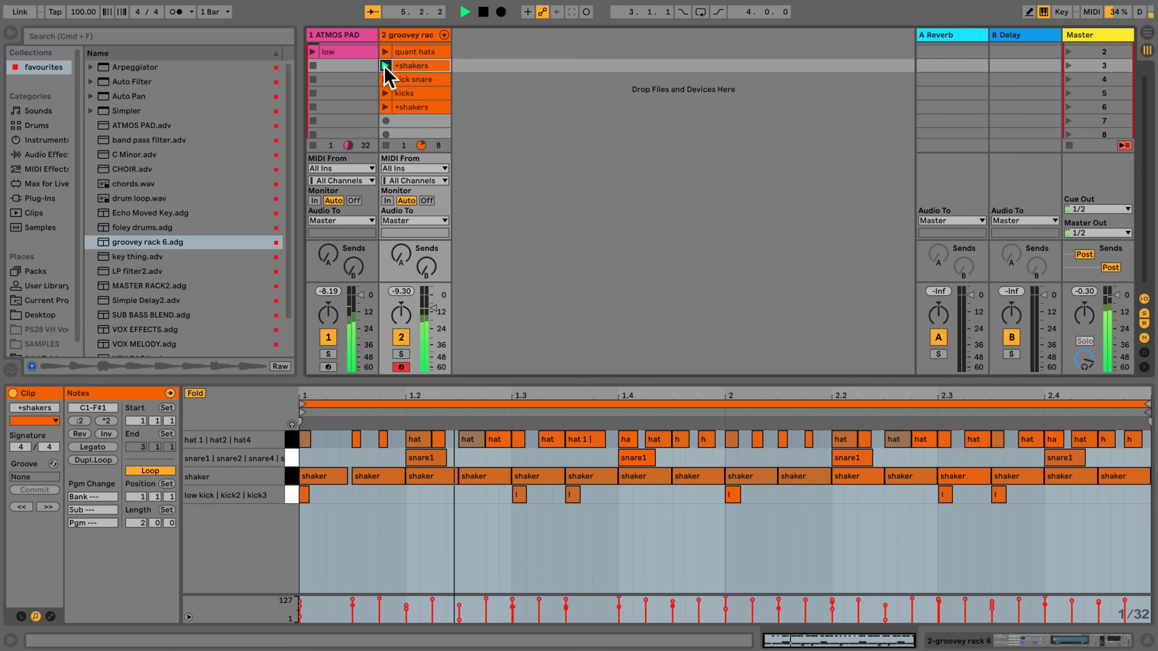
- Rename the sixth drum clip "half time"
{"action": "right_click", "coordinate": [441, 112]}
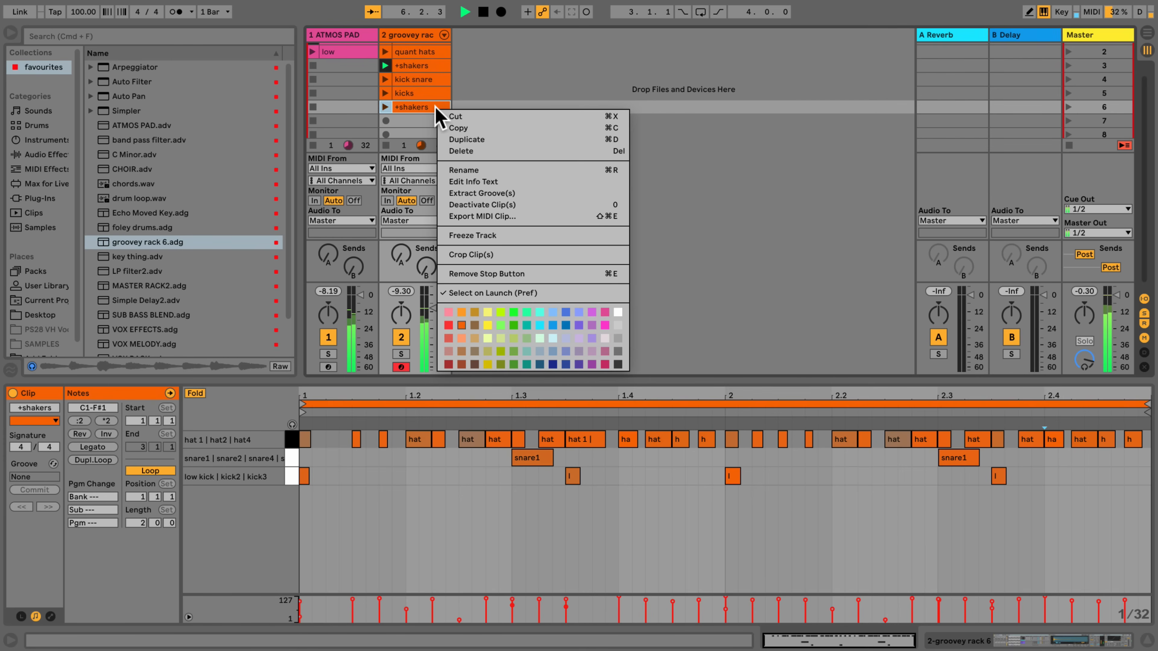
{"action": "left_click", "coordinate": [453, 162]}
{"action": "type", "text": "half time"}
{"action": "key", "text": "Return"}
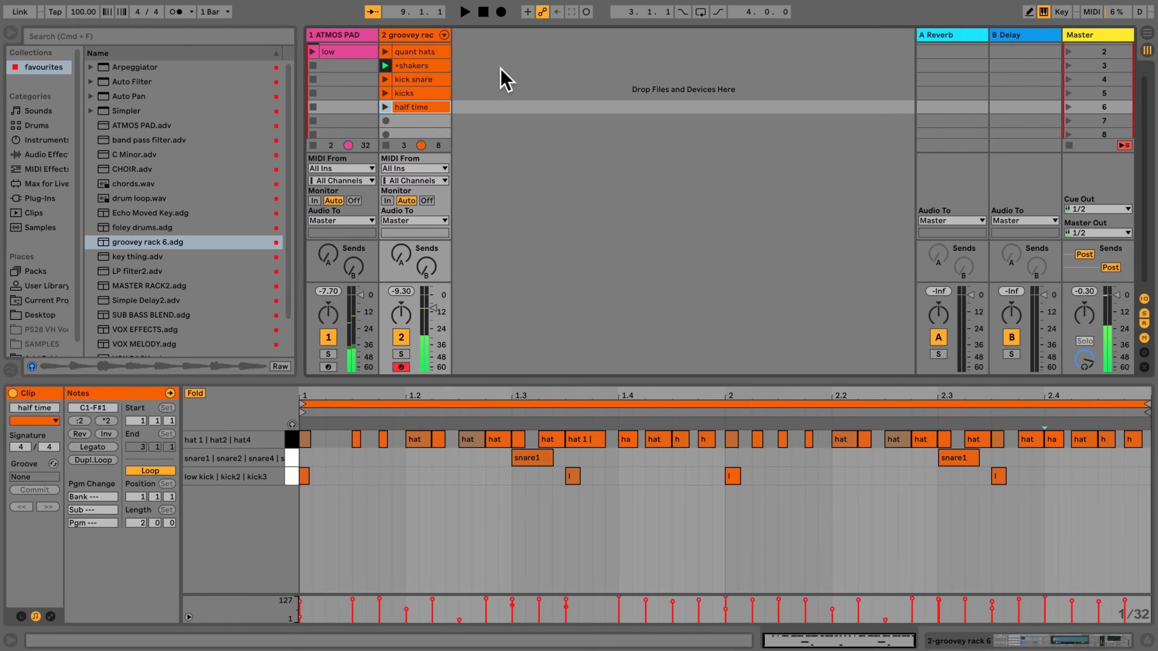
- Insert a new audio track after the drum track and select it
{"action": "right_click", "coordinate": [501, 69]}
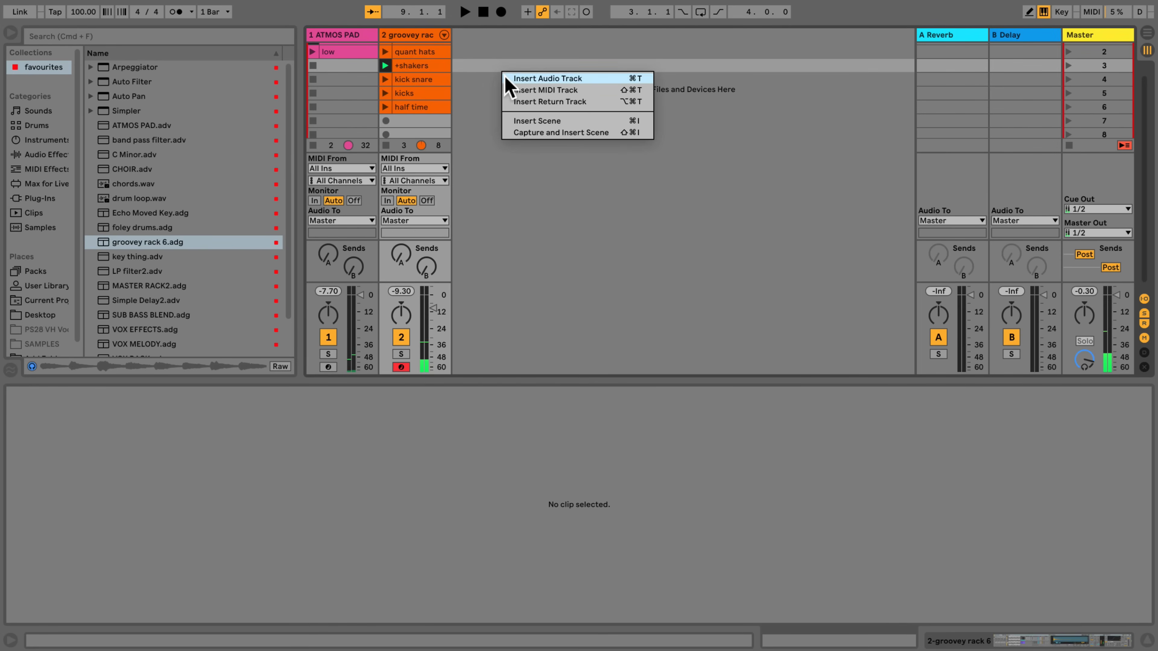
{"action": "left_click", "coordinate": [547, 79]}
{"action": "left_click", "coordinate": [502, 35]}
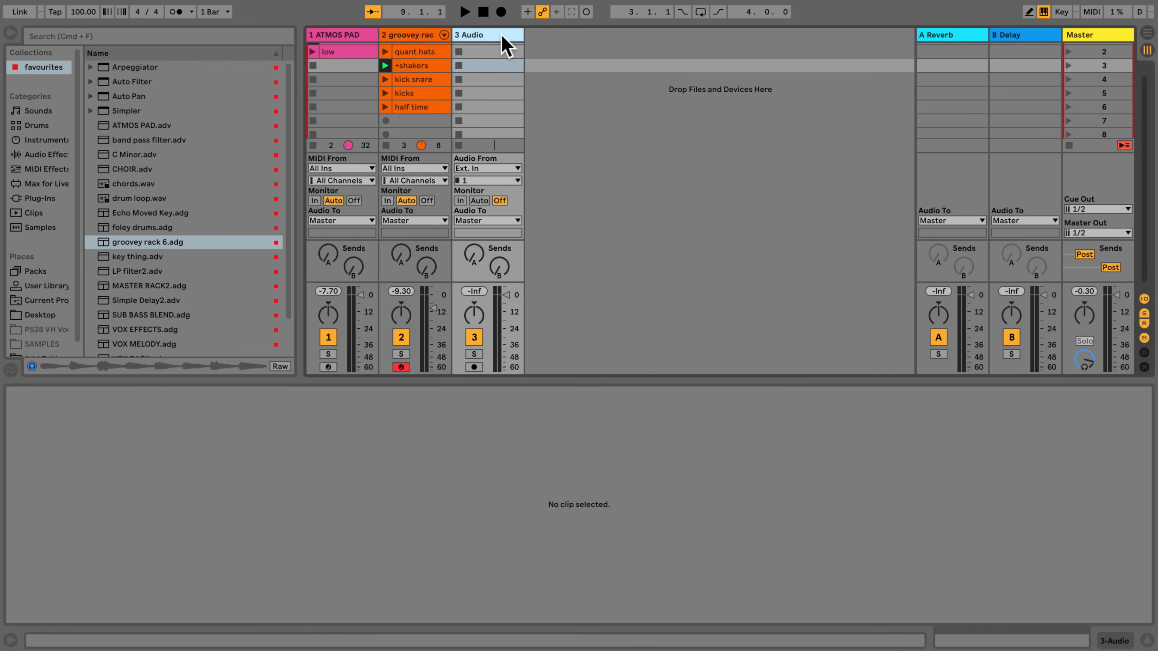
- Freeze the ATMOS PAD track
{"action": "left_click", "coordinate": [333, 40]}
{"action": "right_click", "coordinate": [333, 39]}
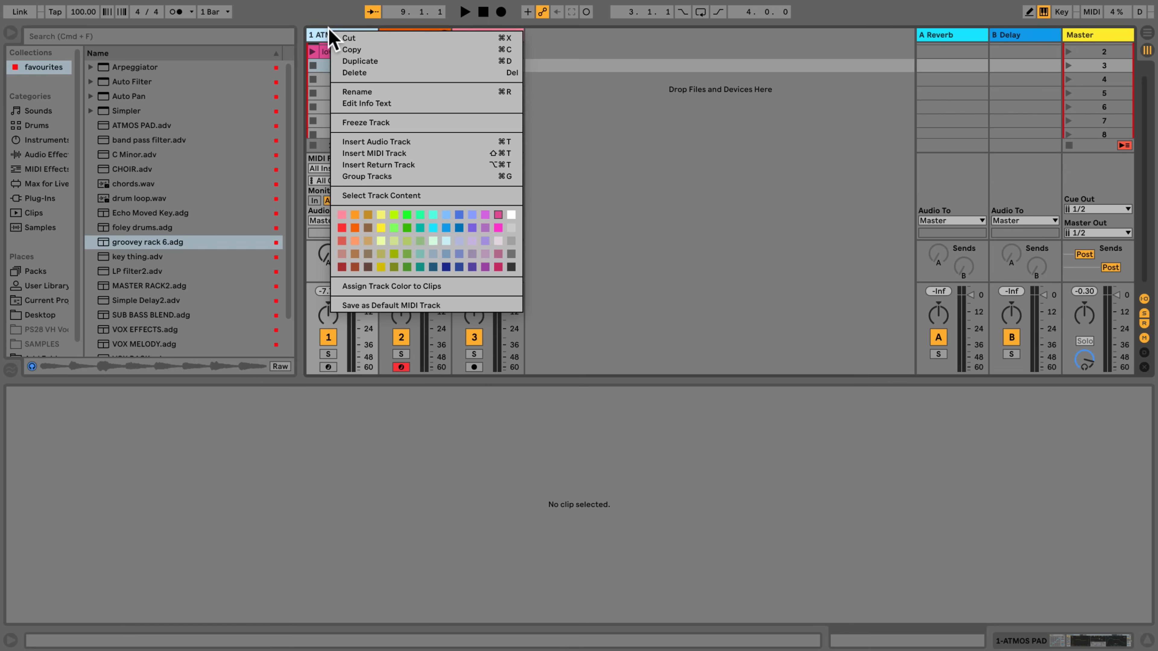
{"action": "left_click", "coordinate": [356, 123]}
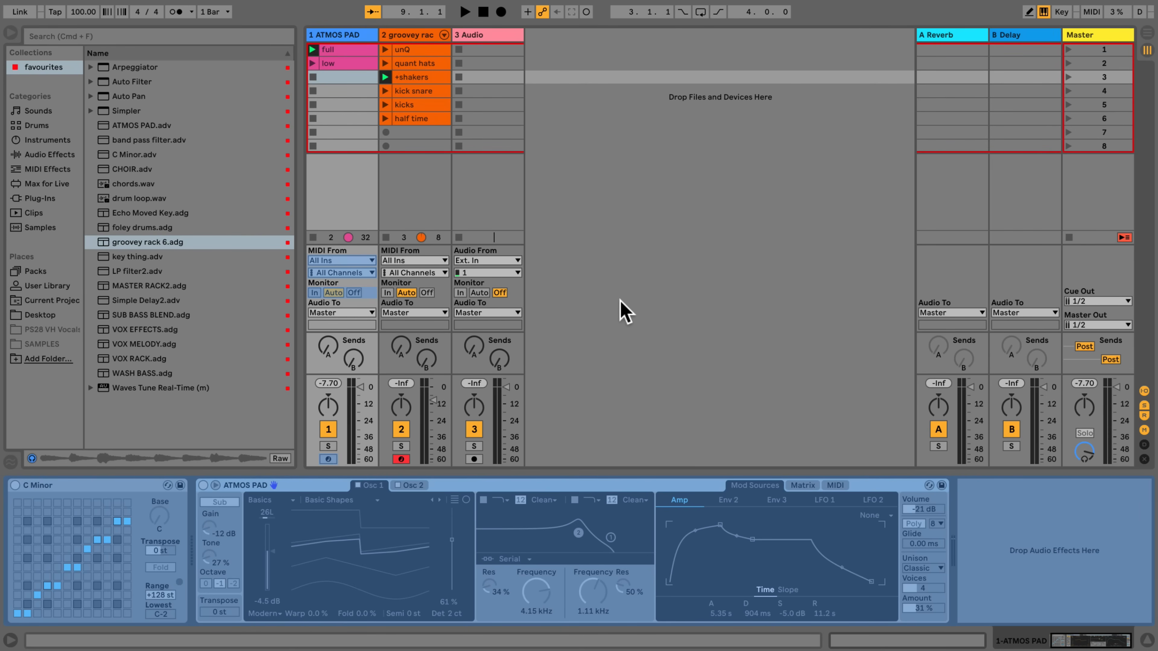
- Load Waves Tune Real-Time onto the audio track and set its scale to C Natural Minor
{"action": "left_click_drag", "start_coordinate": [145, 387], "coordinate": [485, 39]}
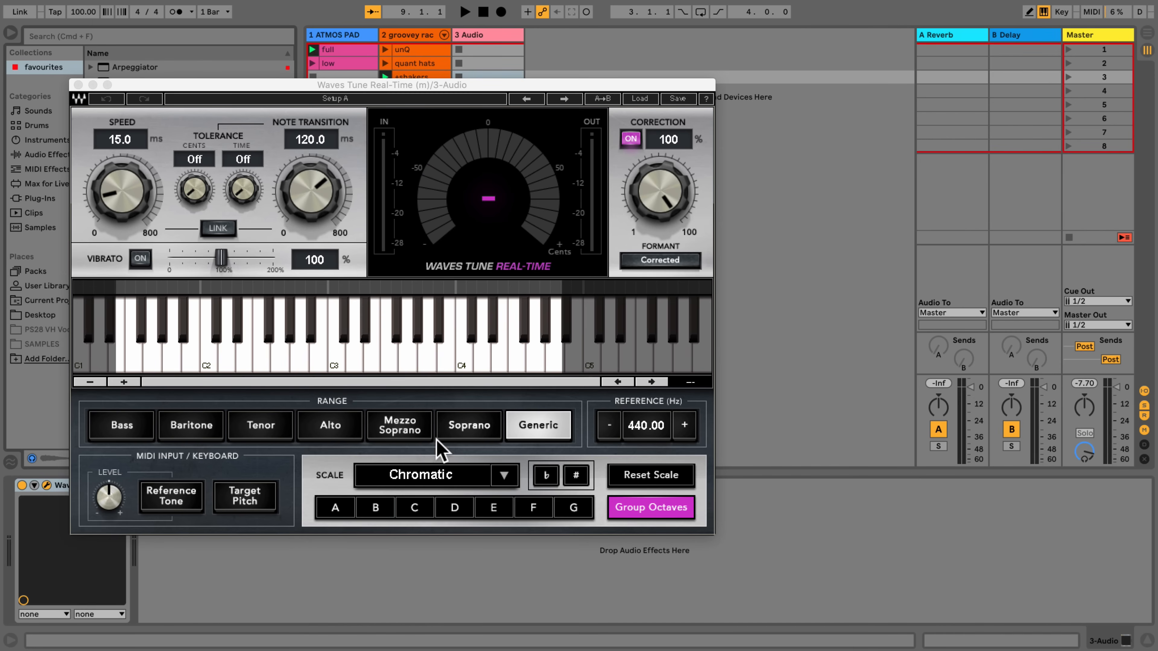
{"action": "left_click", "coordinate": [415, 507]}
{"action": "scroll", "coordinate": [420, 481], "scroll_direction": "down", "scroll_amount": 2}
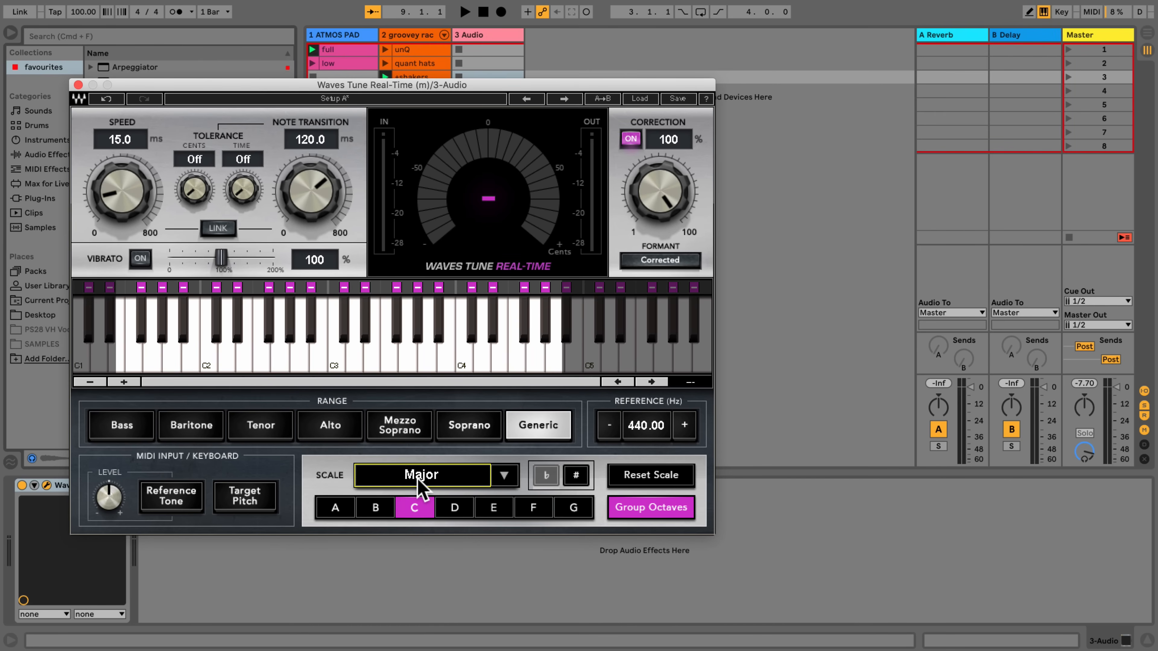
- Set the tuning speed to 28.6 ms and the note transition to 33.2 ms, and close the plug-in window
{"action": "left_click_drag", "start_coordinate": [130, 215], "coordinate": [130, 201]}
{"action": "left_click_drag", "start_coordinate": [326, 174], "coordinate": [326, 217]}
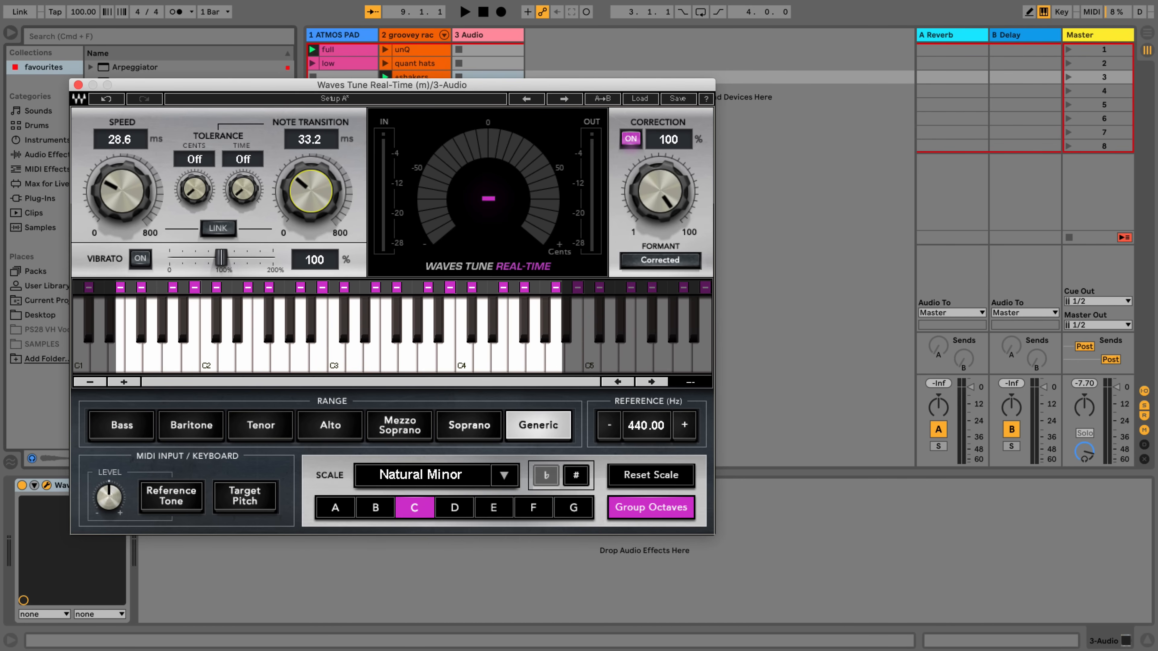
{"action": "left_click", "coordinate": [78, 85]}
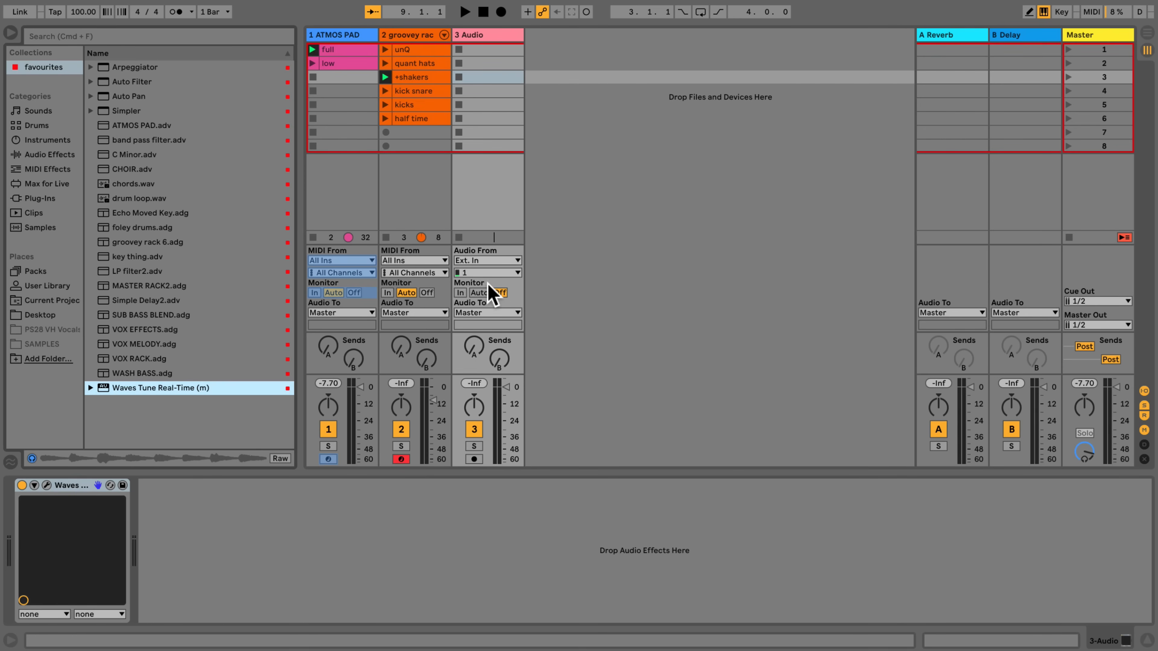
- Set the audio track's monitoring to Auto, arm it, and record a four-bar clip into its third slot
{"action": "left_click", "coordinate": [479, 293]}
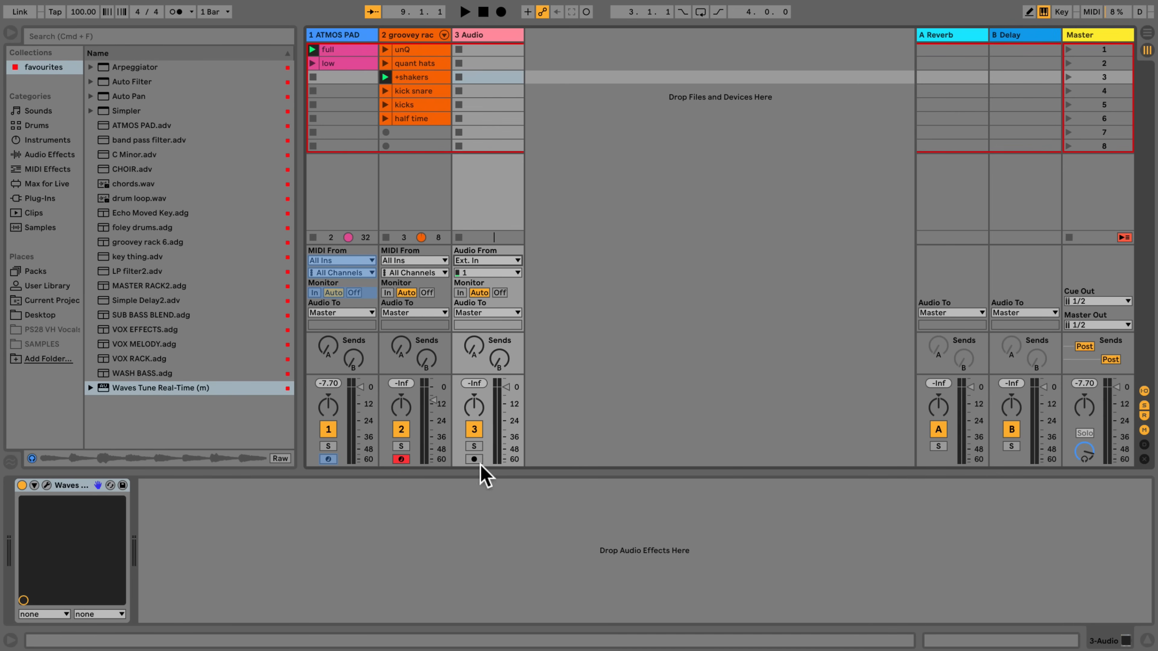
{"action": "left_click", "coordinate": [474, 459]}
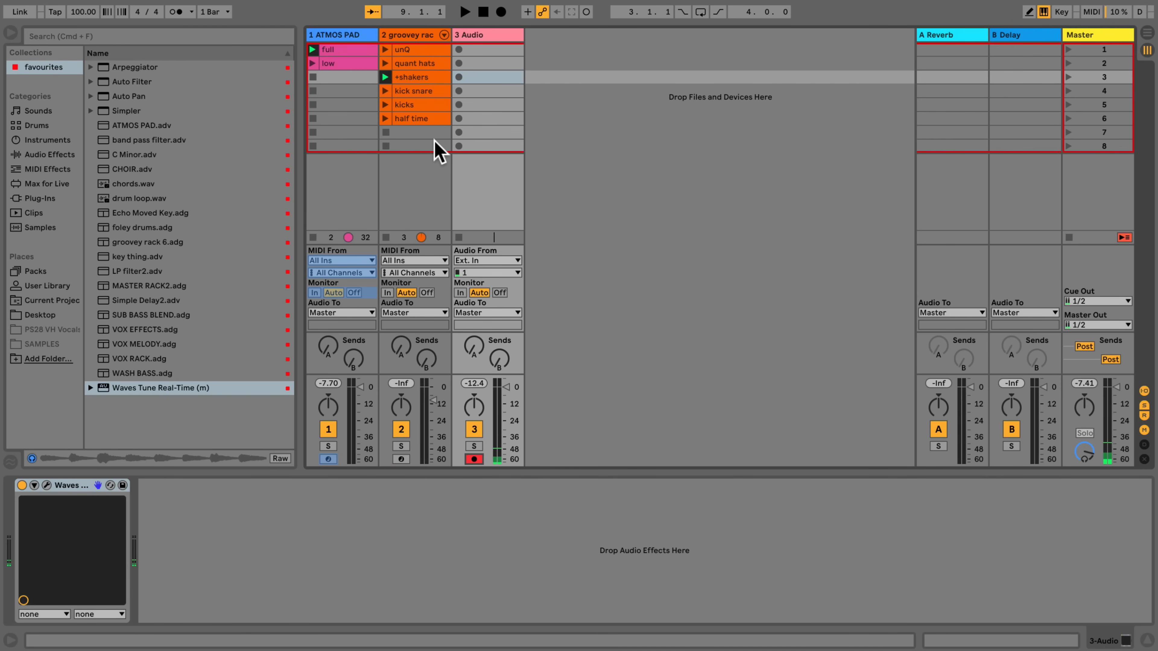
{"action": "left_click", "coordinate": [459, 77]}
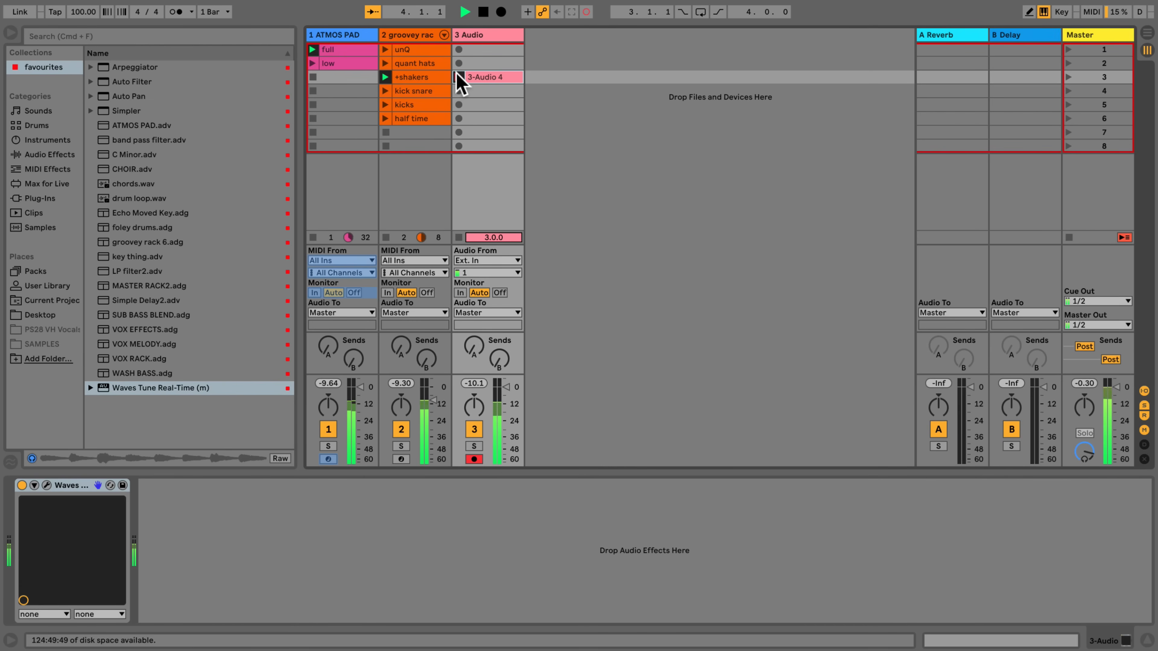
{"action": "left_click", "coordinate": [586, 13]}
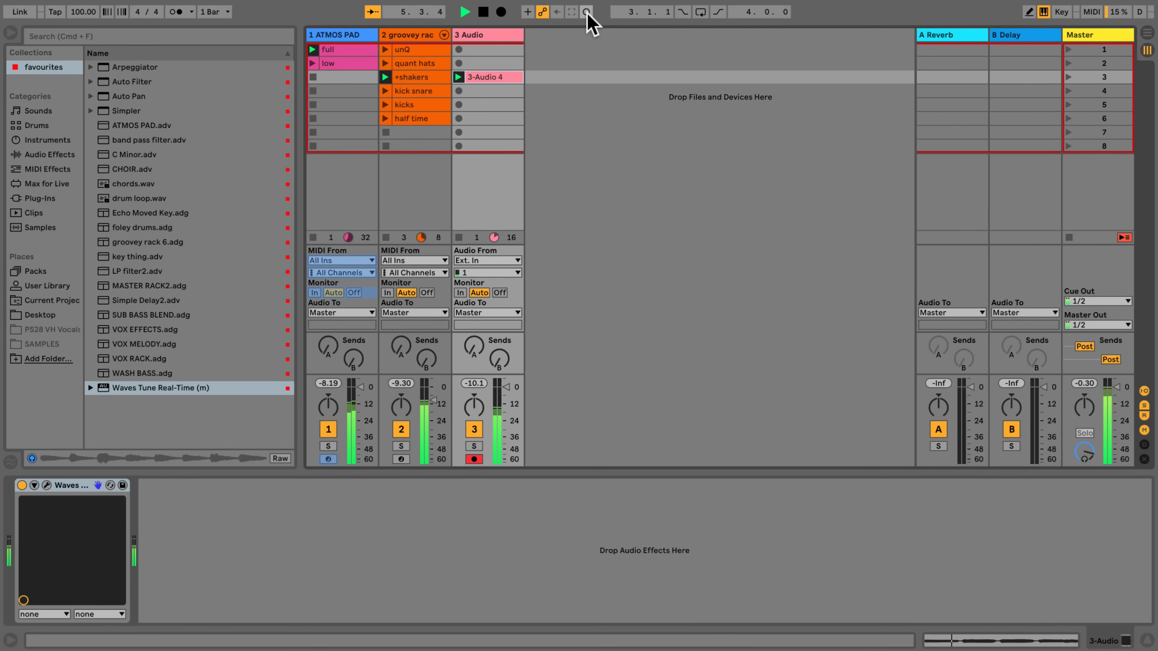
- Open the recorded audio clip, stop playback, and convert the clip's melody to a new MIDI track
{"action": "left_click", "coordinate": [478, 77]}
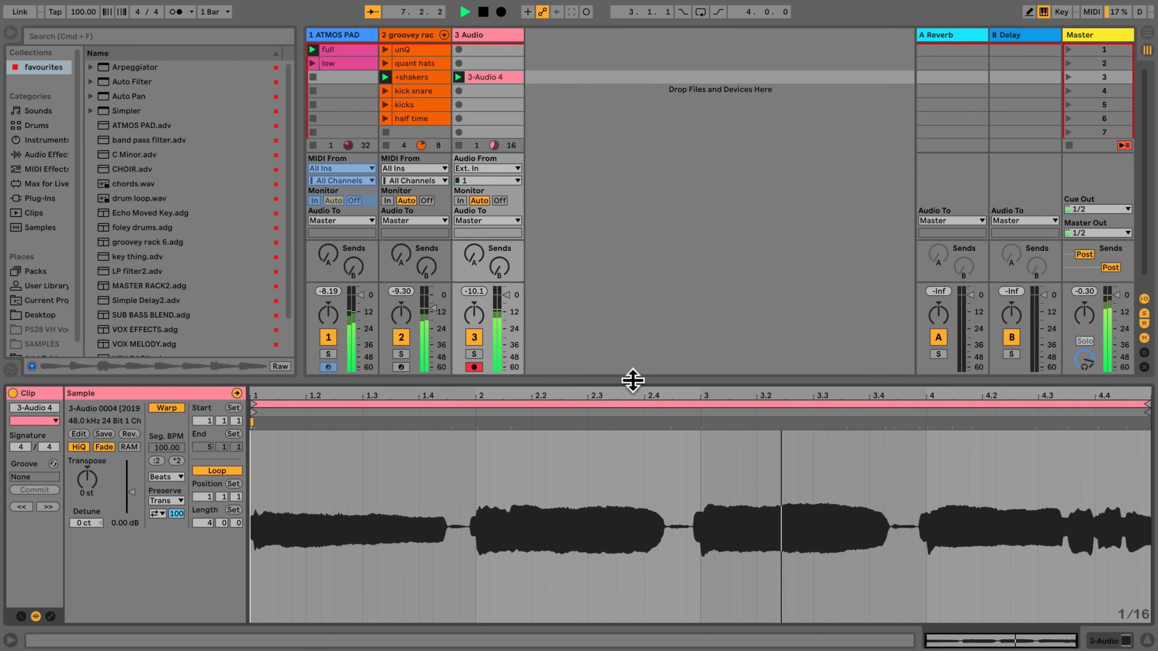
{"action": "left_click_drag", "start_coordinate": [631, 379], "coordinate": [631, 354]}
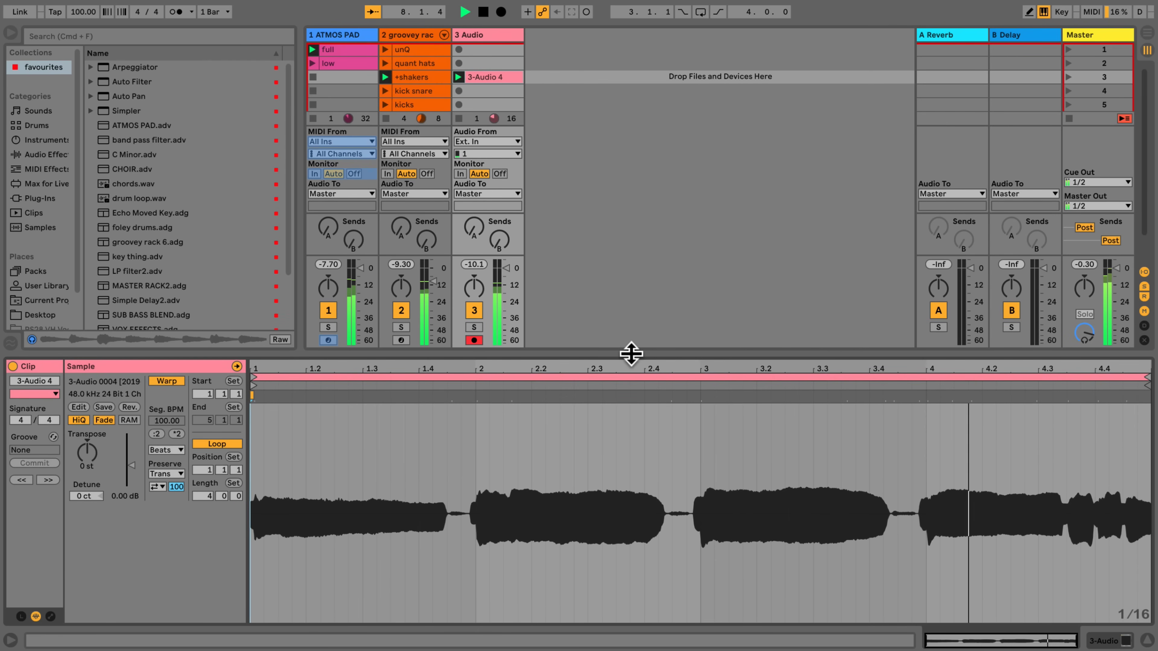
{"action": "key", "text": "space"}
{"action": "left_click", "coordinate": [477, 77]}
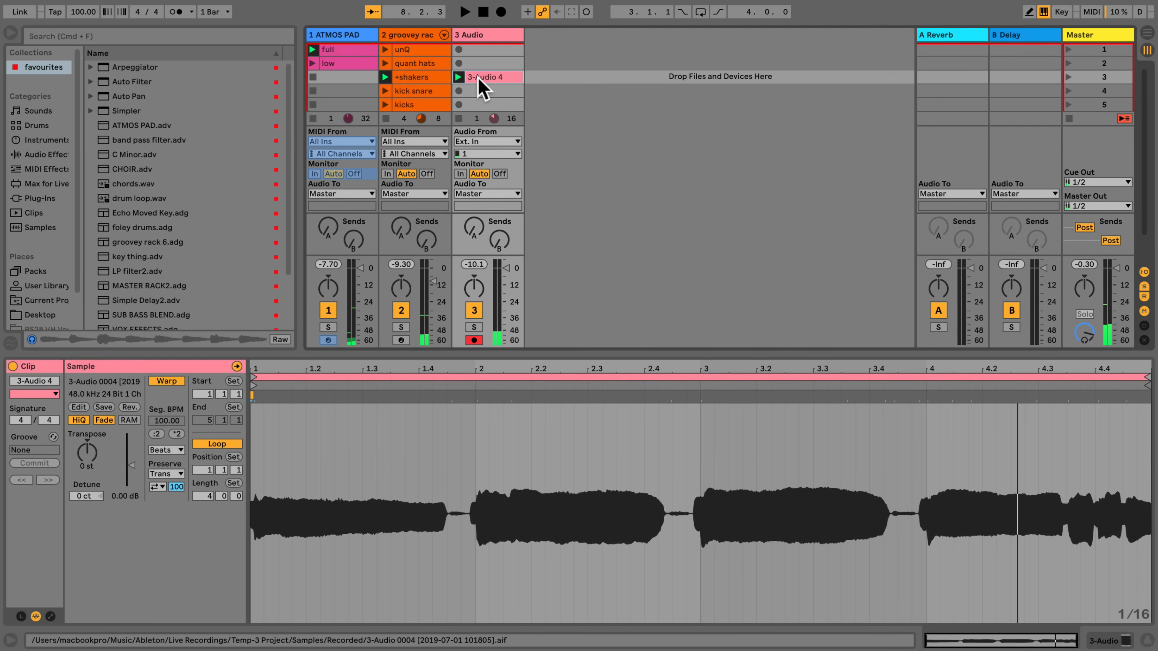
{"action": "right_click", "coordinate": [477, 78]}
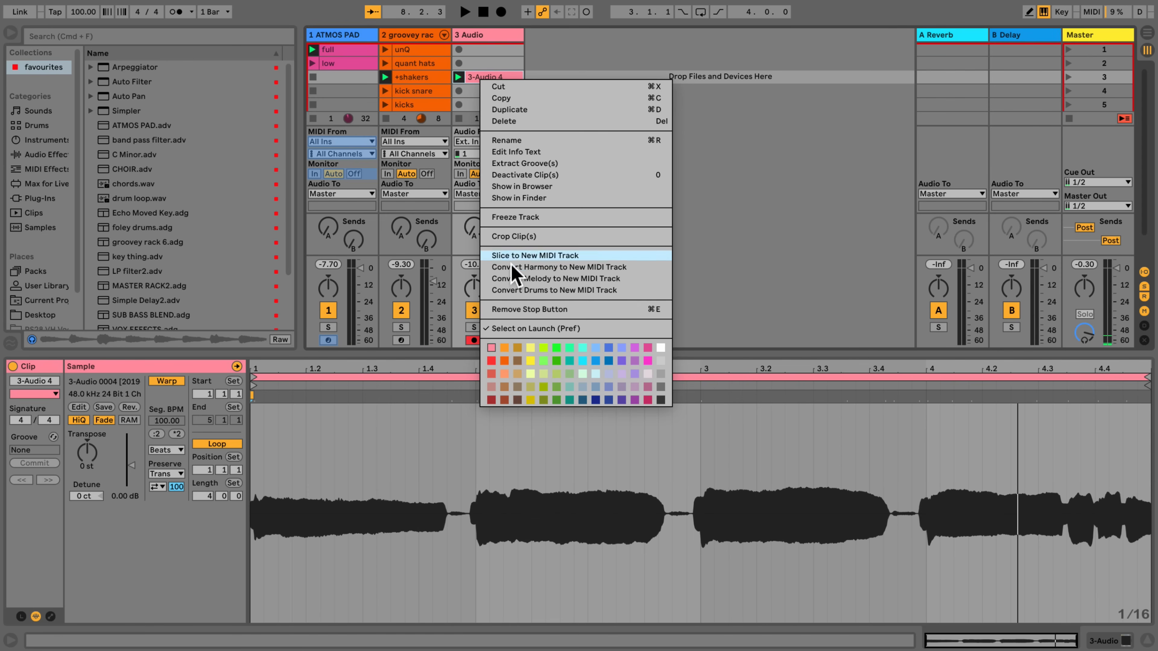
{"action": "left_click", "coordinate": [515, 279]}
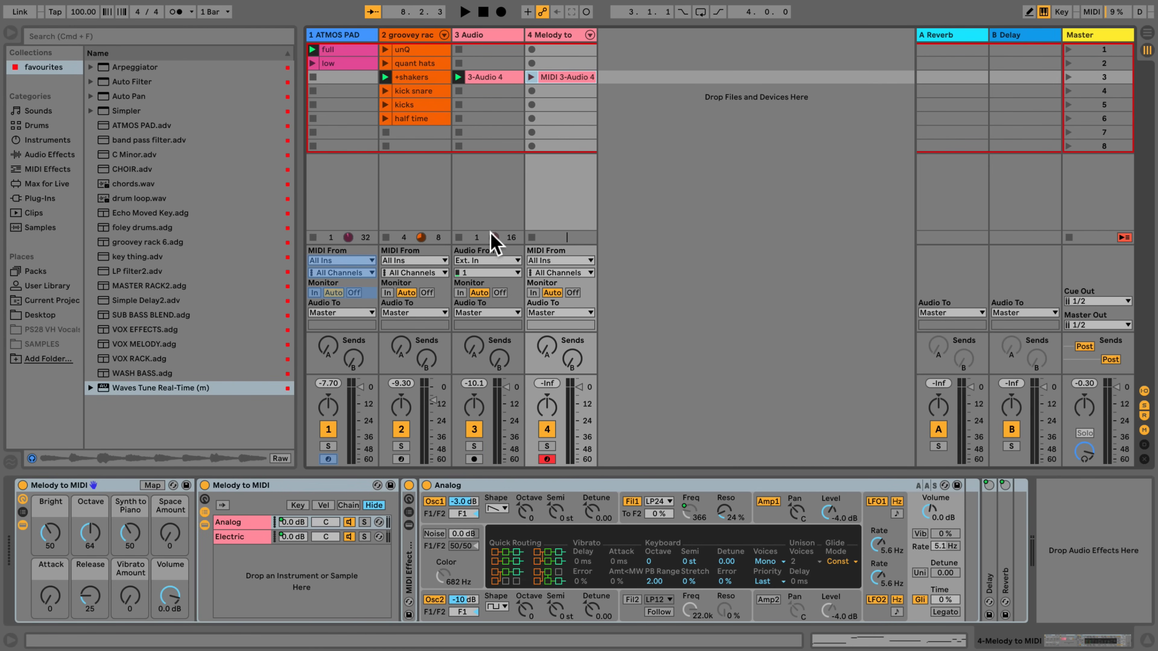
- Open and launch the converted melody clip, delete its short B2 note, and make the first C3 note start at 1.1.1
{"action": "double_click", "coordinate": [583, 79]}
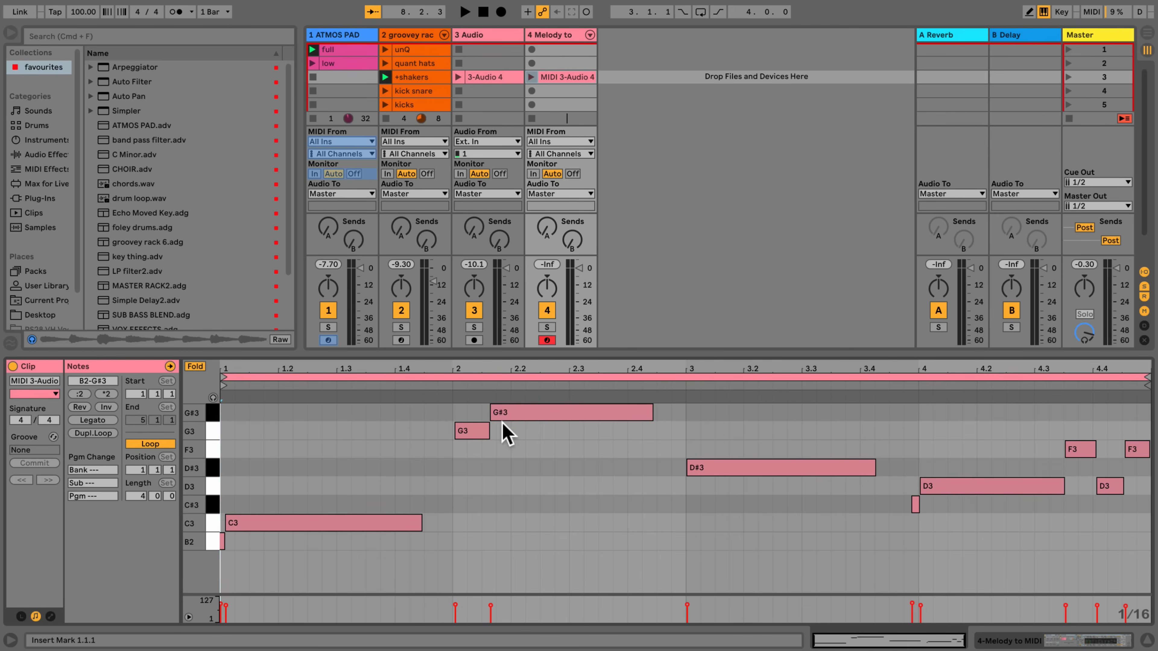
{"action": "left_click", "coordinate": [531, 76]}
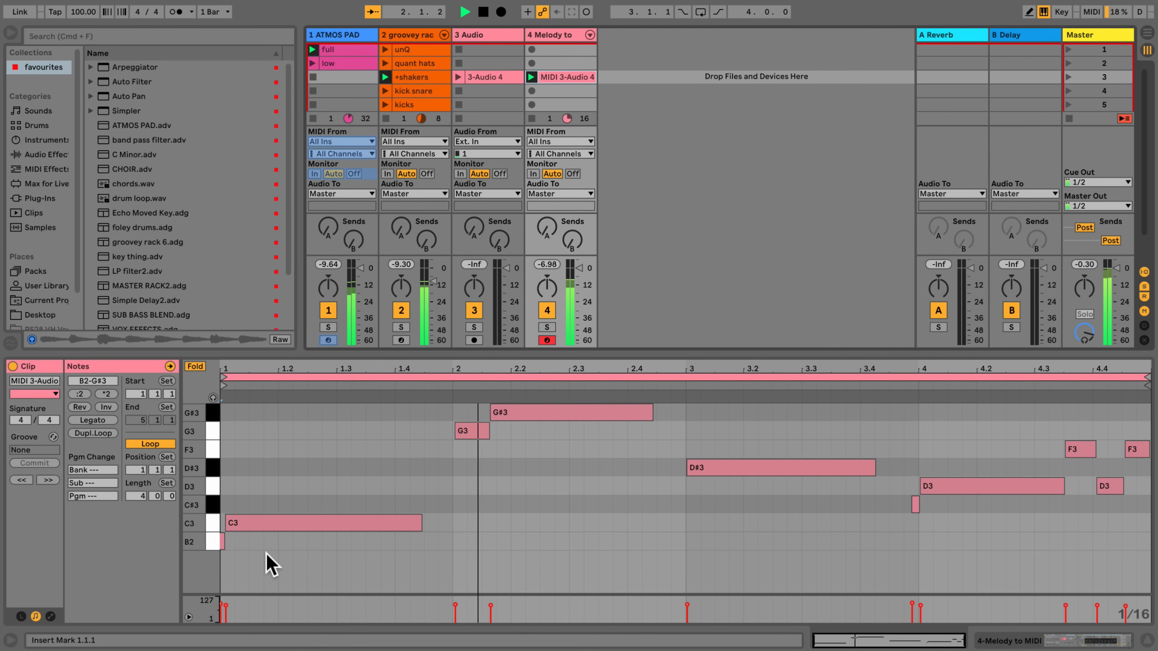
{"action": "left_click", "coordinate": [222, 542]}
{"action": "double_click", "coordinate": [222, 540]}
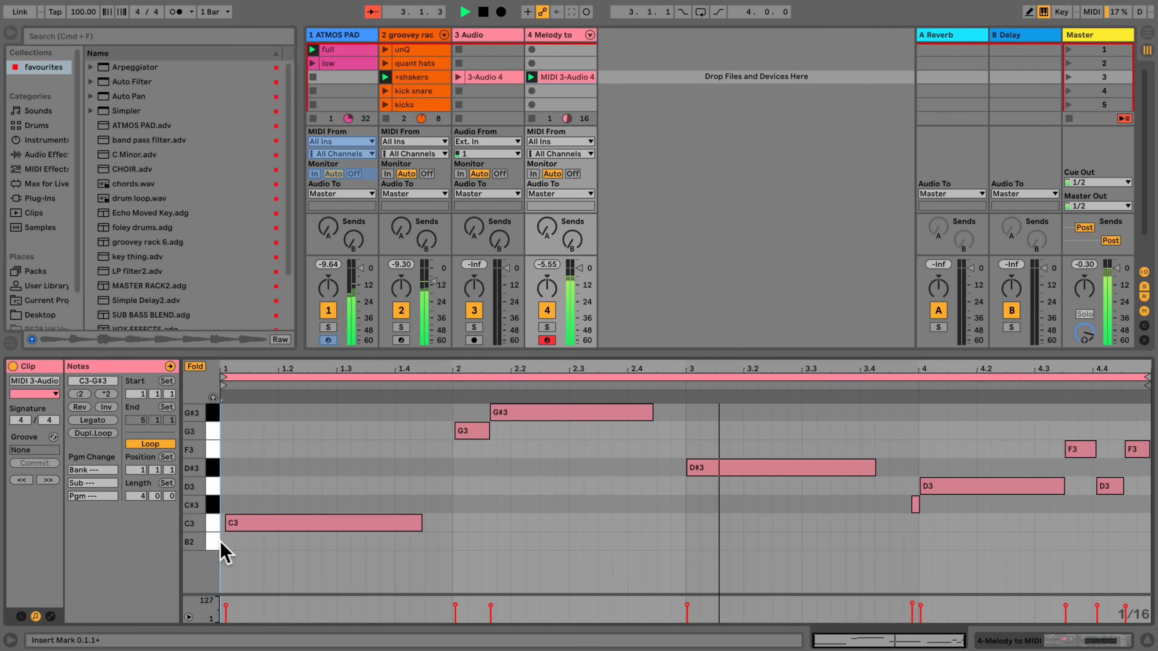
{"action": "left_click", "coordinate": [225, 522]}
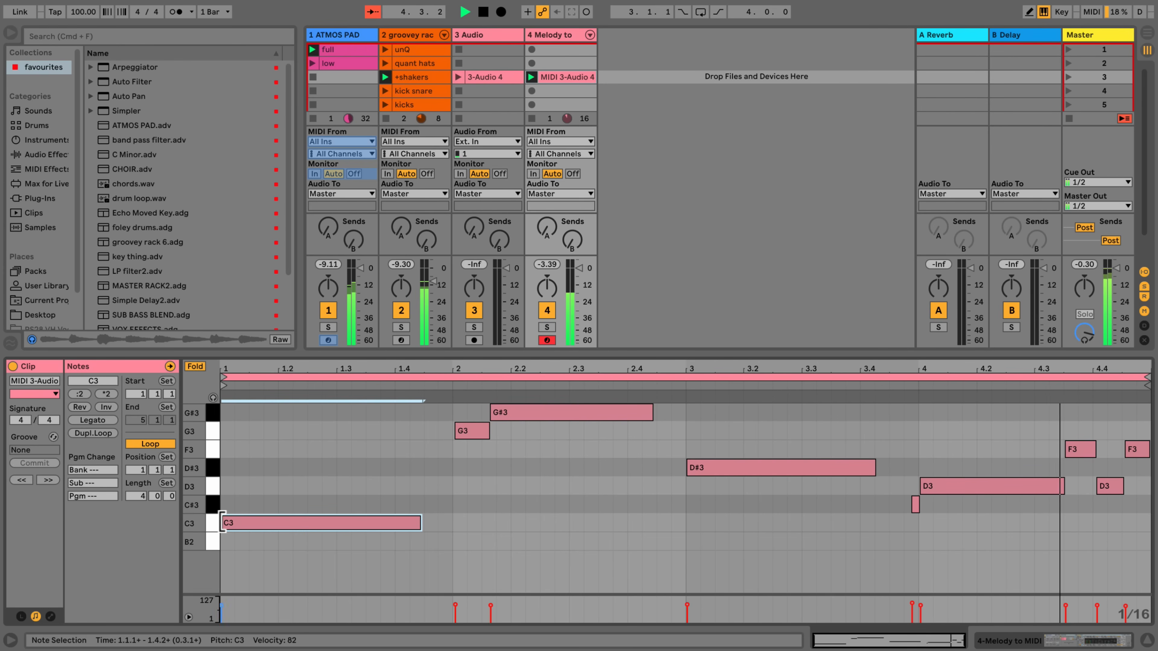
- Delete the short G3 and C#3 notes from the melody clip and move the G#3 note to start at 2.1.1
{"action": "left_click", "coordinate": [476, 430]}
{"action": "double_click", "coordinate": [477, 433]}
{"action": "left_click", "coordinate": [493, 411]}
{"action": "left_click_drag", "start_coordinate": [493, 410], "coordinate": [454, 412]}
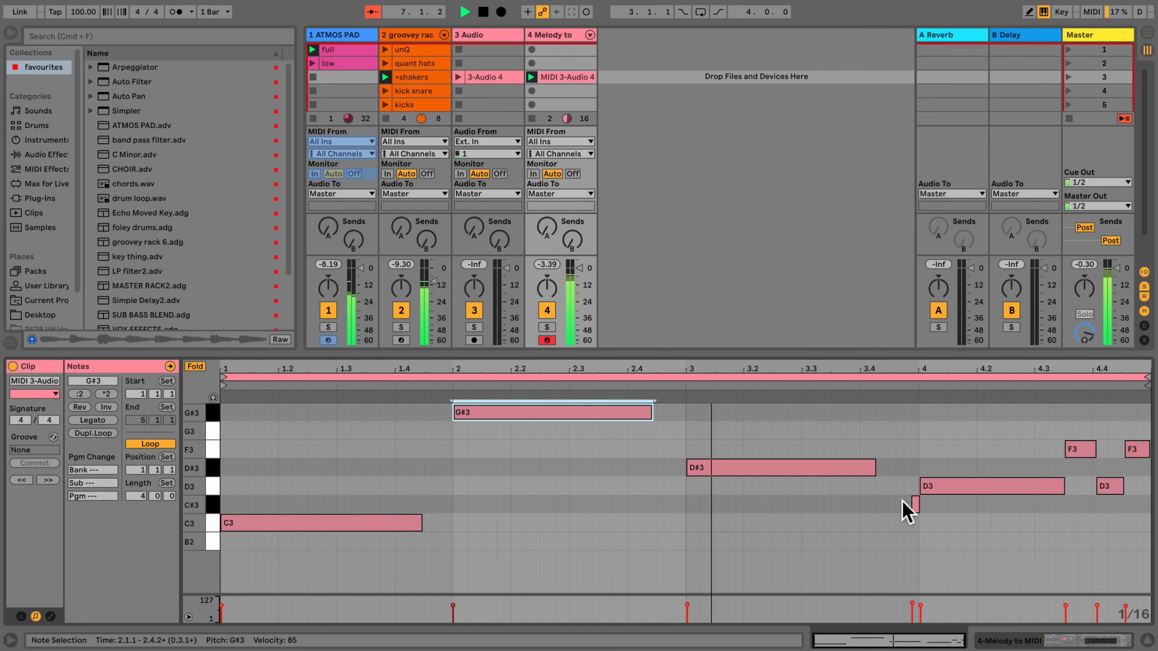
{"action": "left_click", "coordinate": [916, 504]}
{"action": "double_click", "coordinate": [916, 505]}
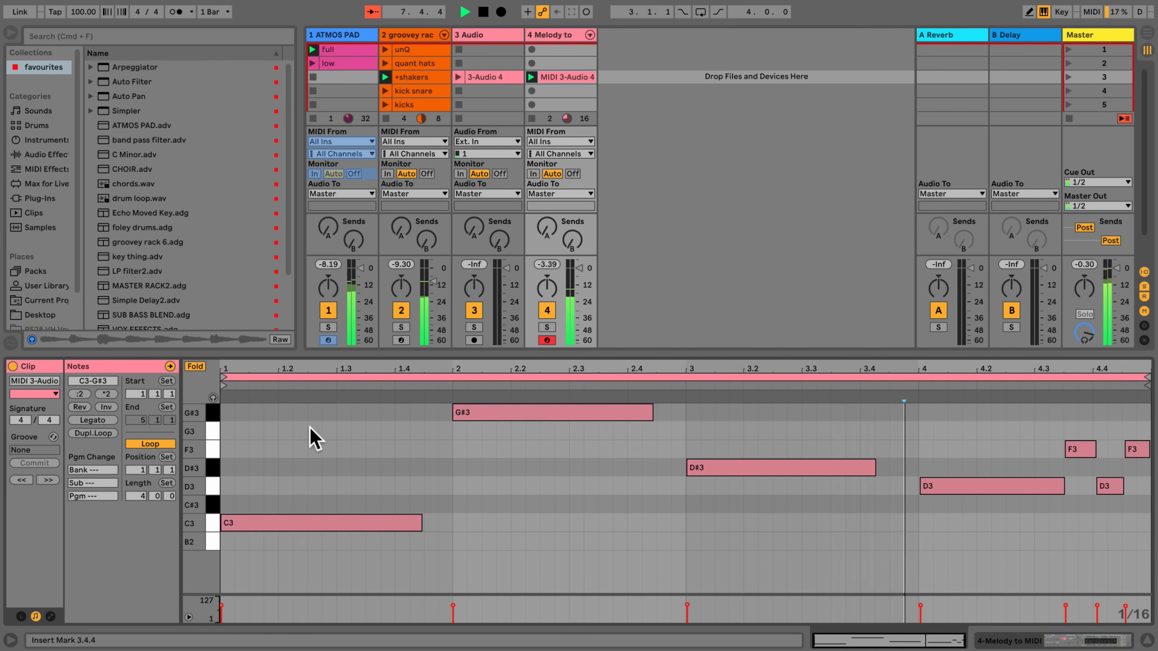
- Quantize all notes in the melody clip and apply Legato to extend each one to the next note
{"action": "left_click_drag", "start_coordinate": [228, 412], "coordinate": [1130, 554]}
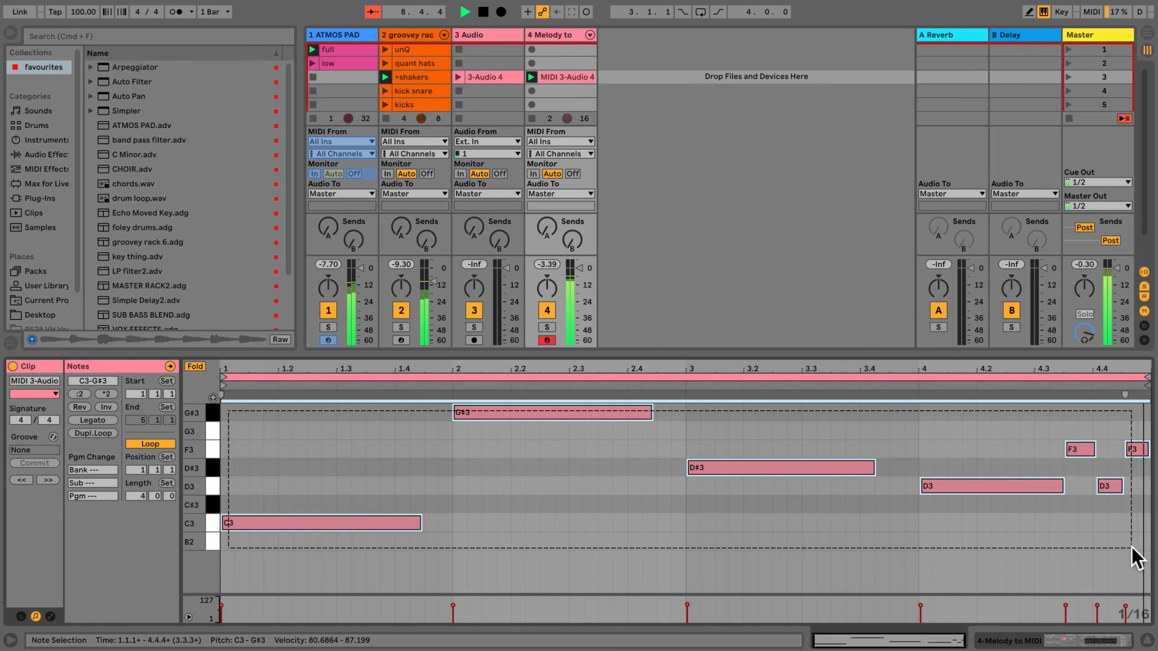
{"action": "right_click", "coordinate": [802, 464]}
{"action": "left_click", "coordinate": [813, 488]}
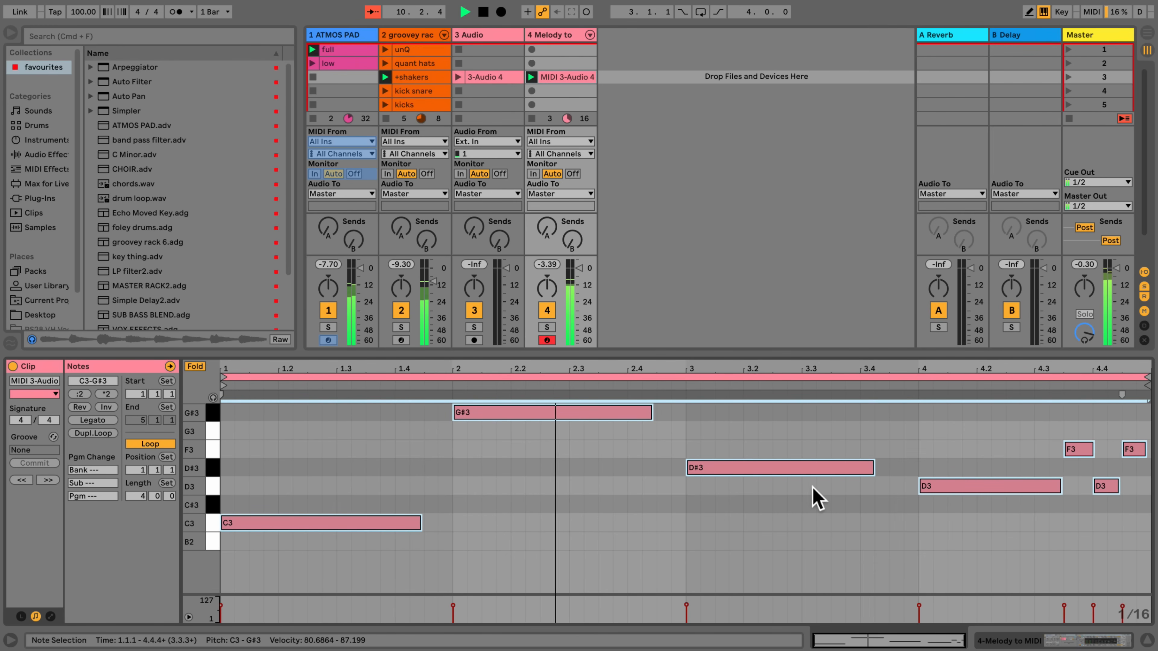
{"action": "left_click", "coordinate": [108, 419]}
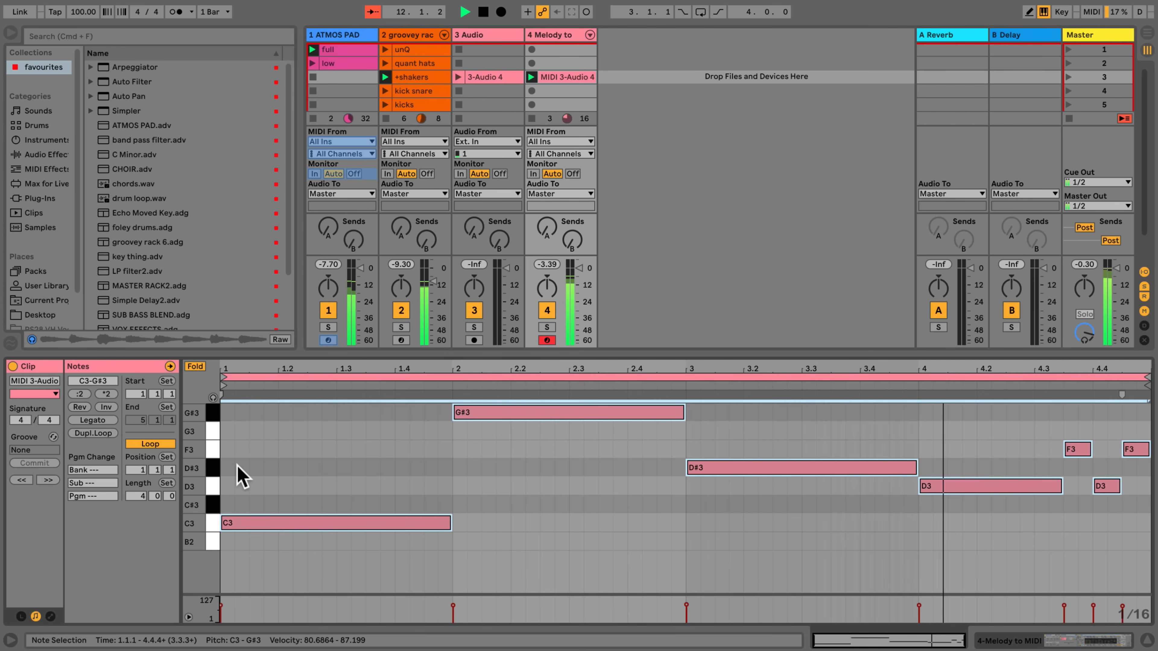
- Transpose all the melody clip's notes down two octaves and enlarge the clip editor
{"action": "key", "text": "shift+Down"}
{"action": "key", "text": "shift+Down"}
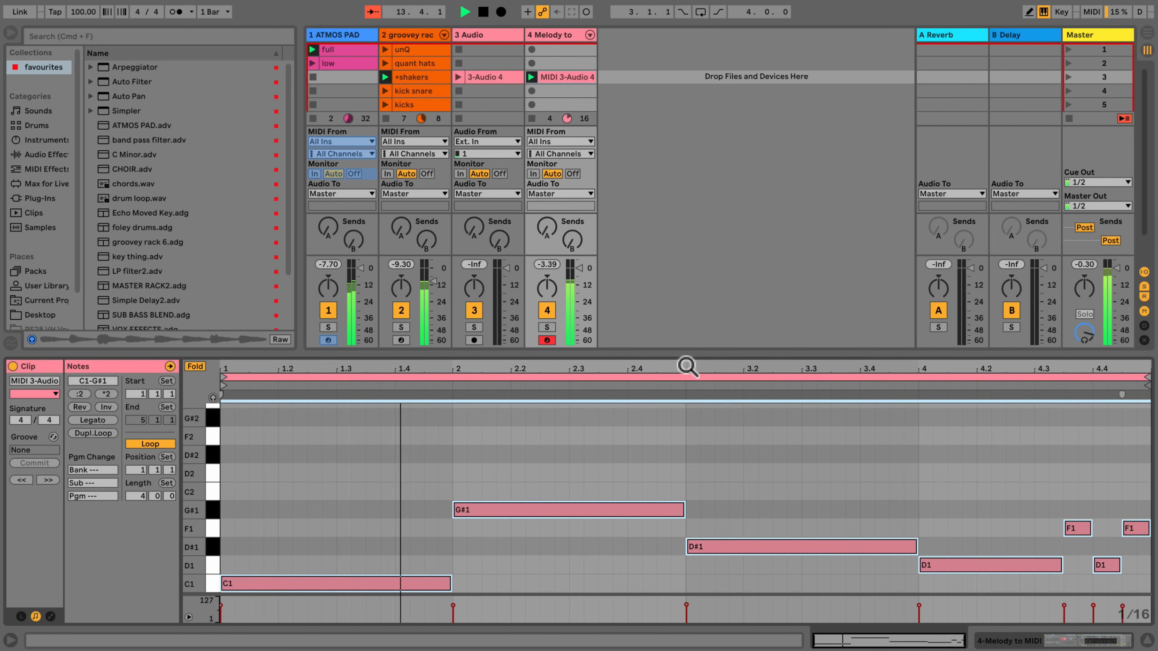
{"action": "left_click_drag", "start_coordinate": [679, 355], "coordinate": [679, 328]}
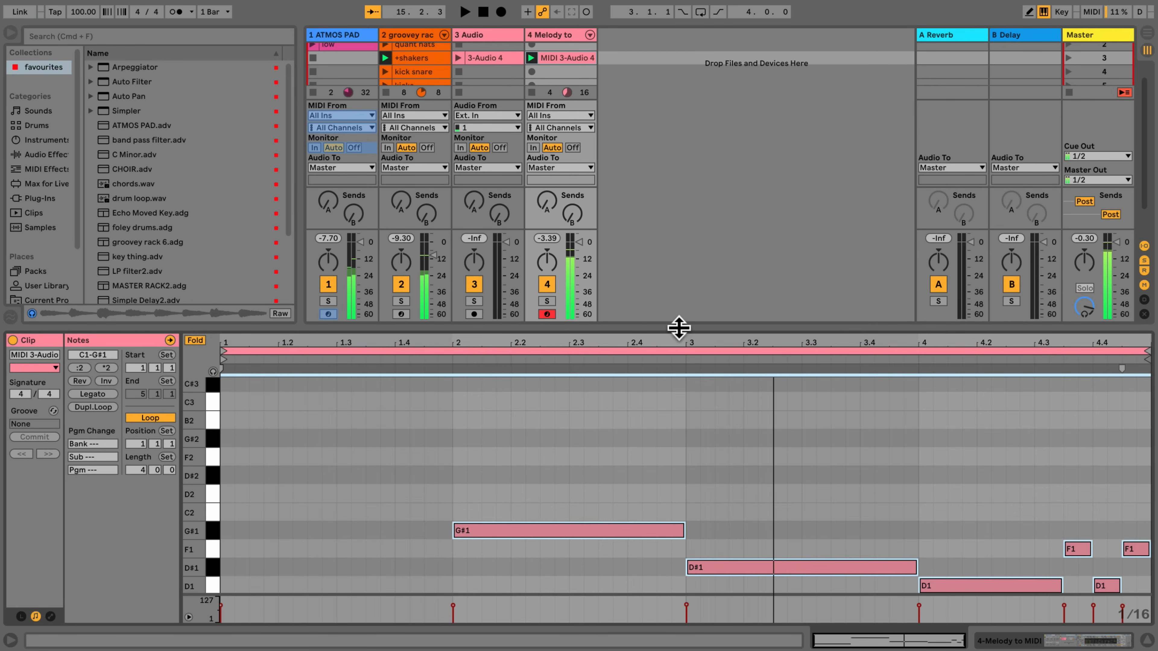
- Delete the audio track that holds the recorded vocal
{"action": "left_click", "coordinate": [488, 35]}
{"action": "right_click", "coordinate": [489, 40]}
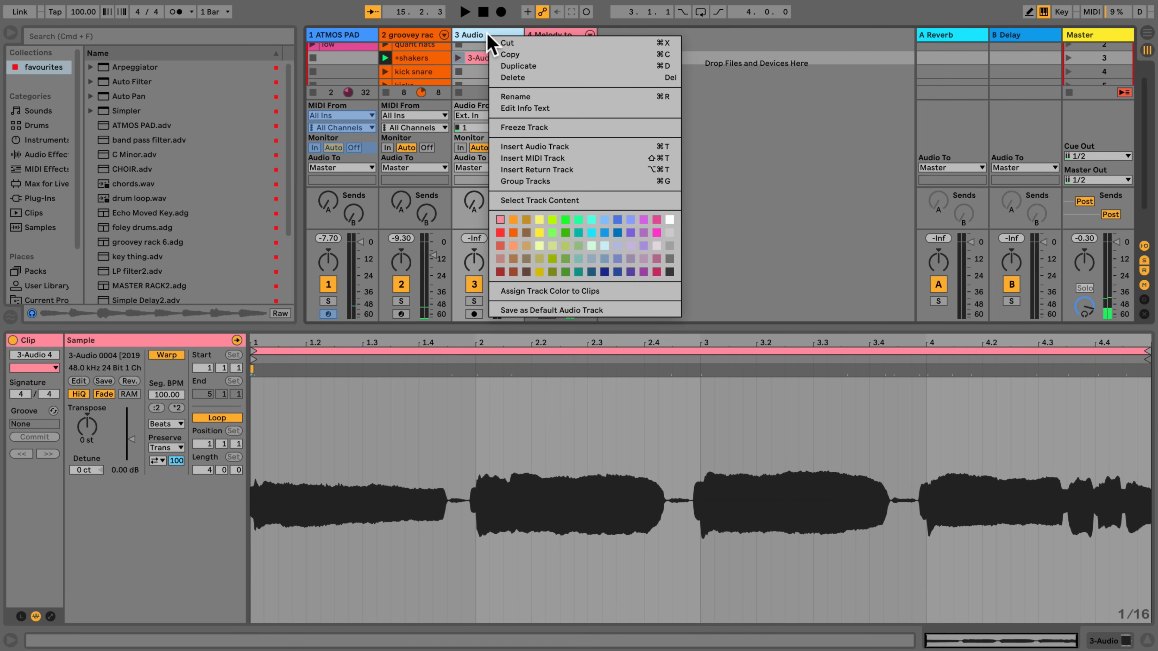
{"action": "left_click", "coordinate": [505, 78]}
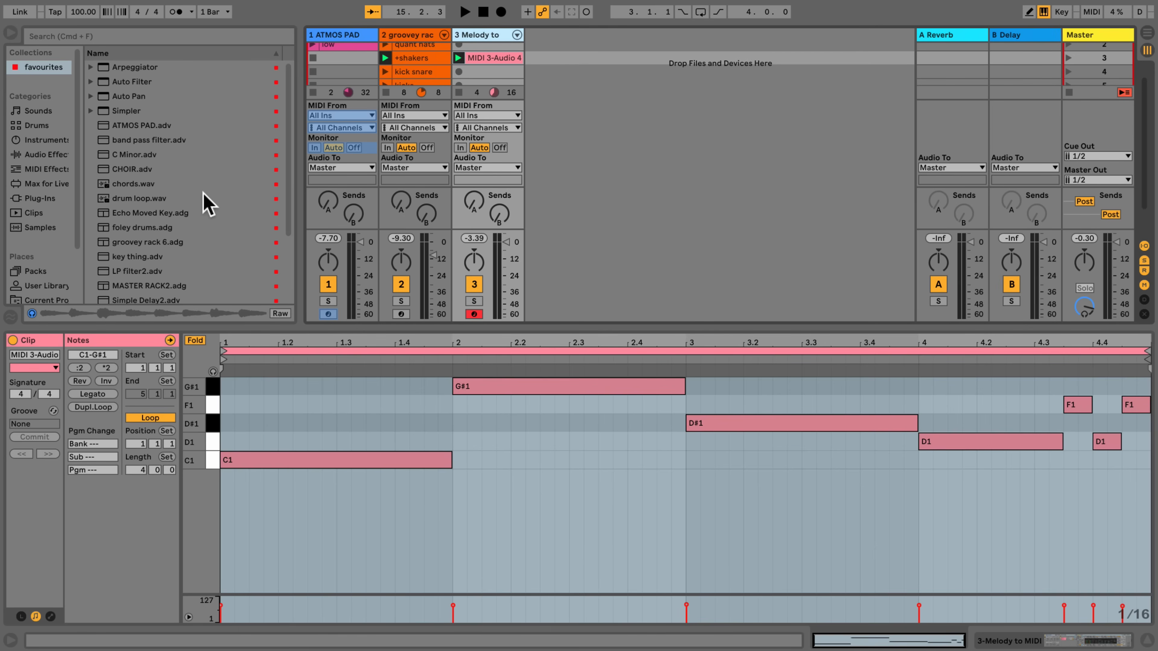
- Load the WASH BASS.adg preset onto the converted melody track and start playback
{"action": "scroll", "coordinate": [207, 204], "scroll_direction": "down", "scroll_amount": 5}
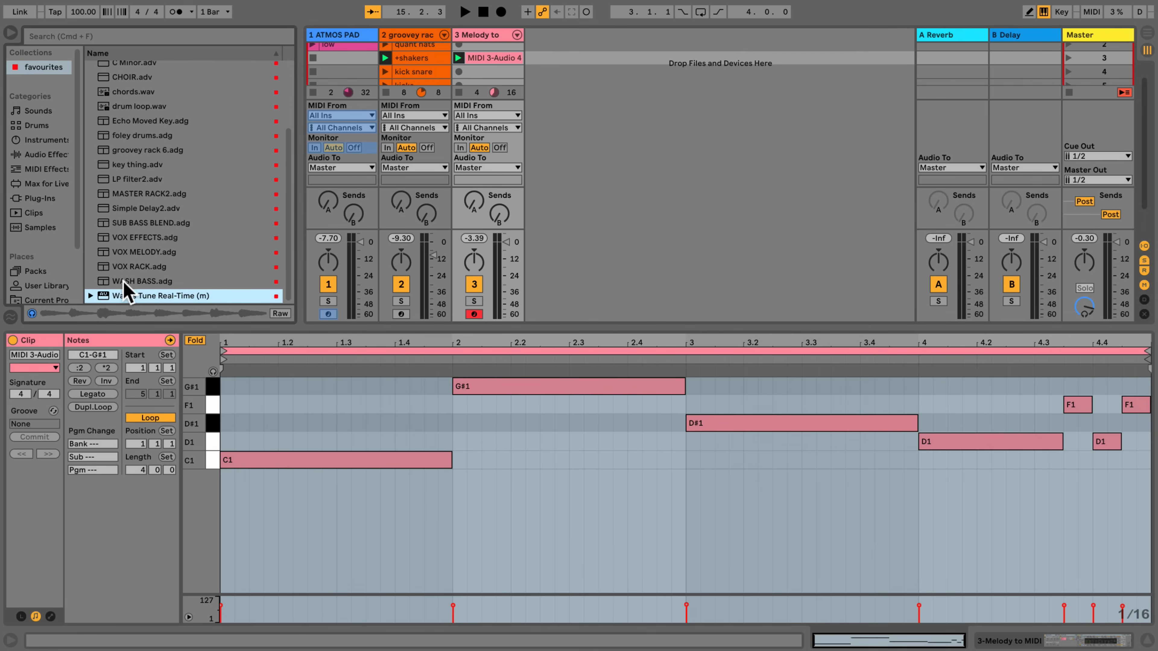
{"action": "left_click_drag", "start_coordinate": [125, 281], "coordinate": [466, 37]}
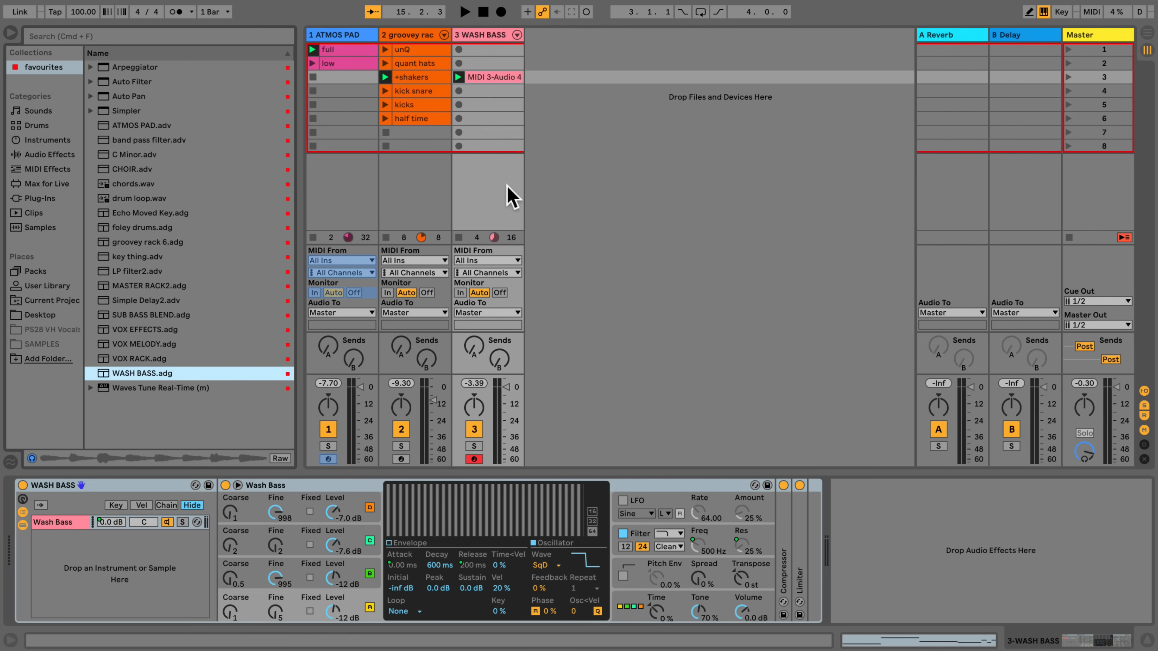
{"action": "key", "text": "space"}
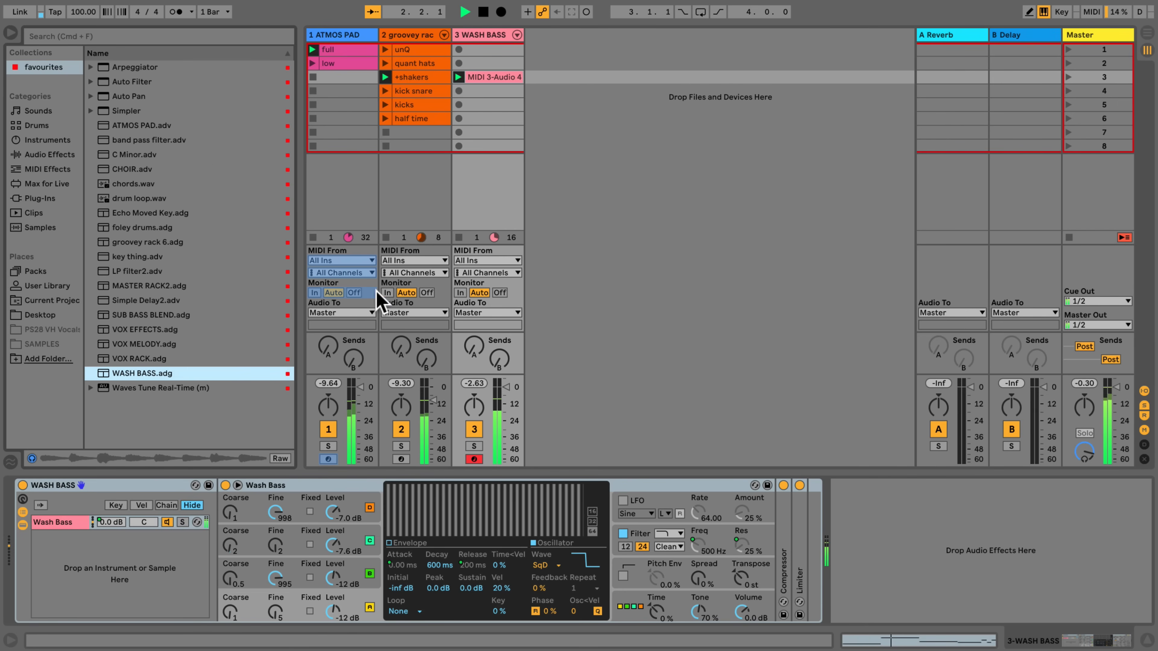
- Add an Arpeggiator to the WASH BASS track and set its rate to 1/16
{"action": "left_click", "coordinate": [128, 67]}
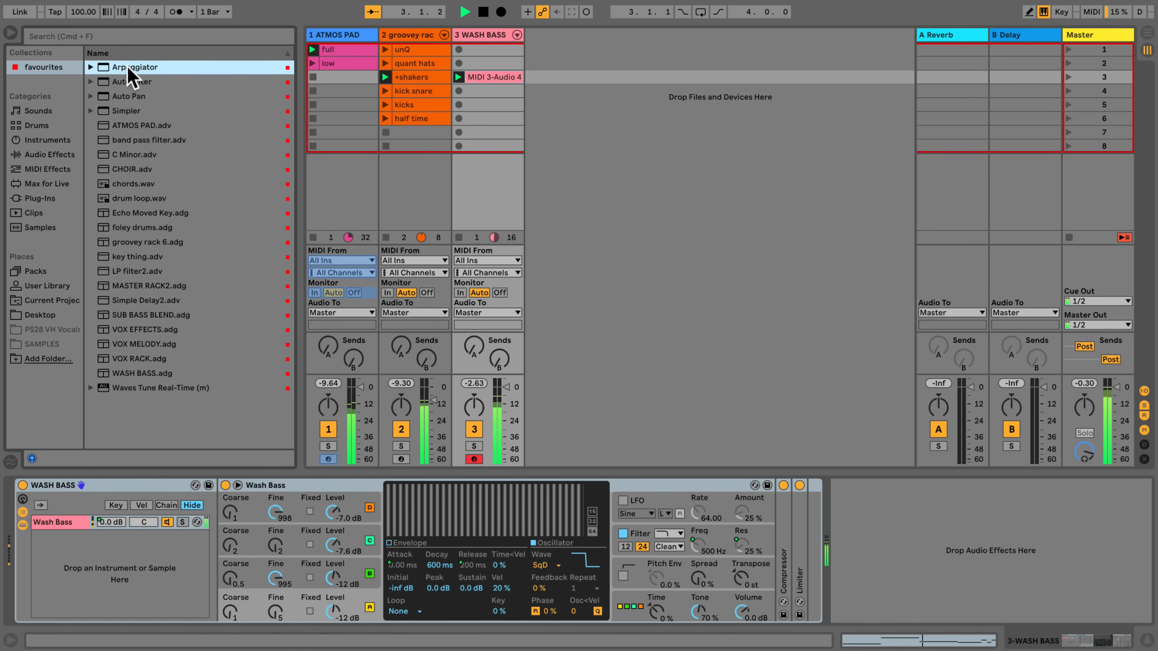
{"action": "left_click_drag", "start_coordinate": [128, 68], "coordinate": [477, 44]}
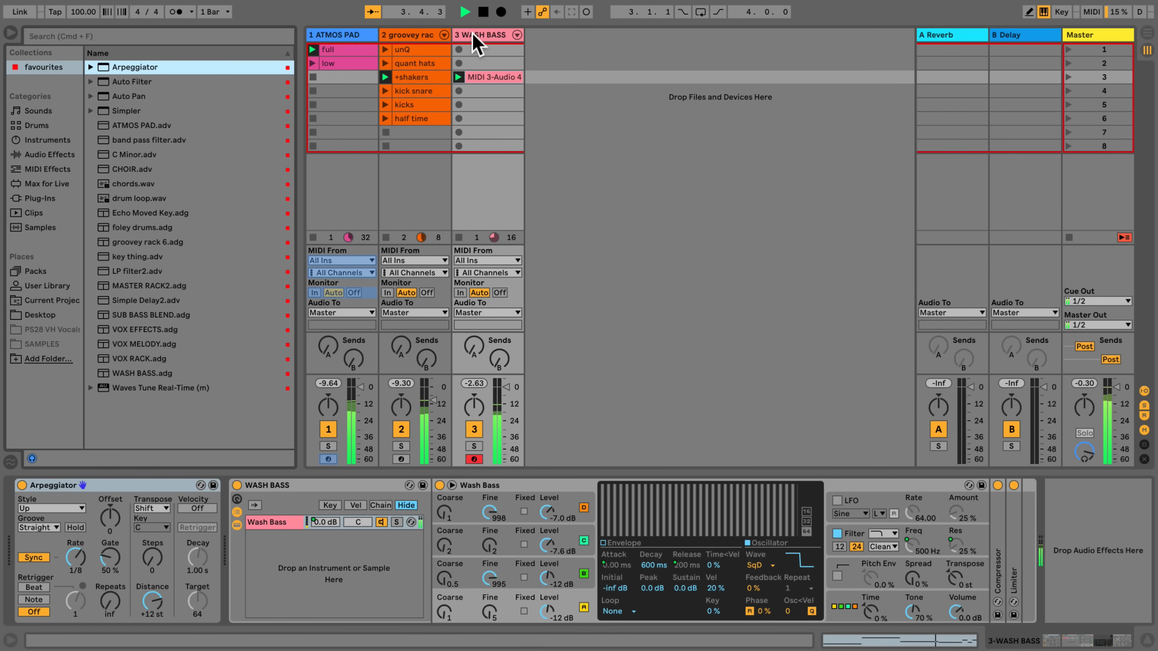
{"action": "left_click", "coordinate": [75, 558]}
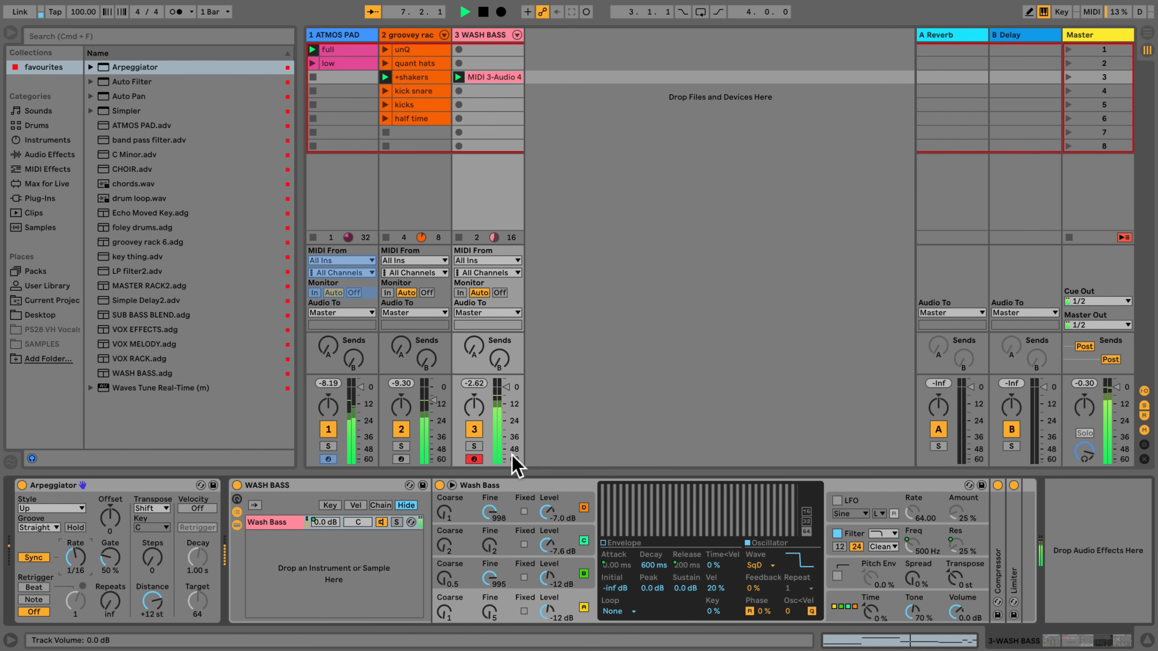
- Solo the WASH BASS track, set the Arpeggiator's gate to 93% while auditioning it, and turn solo off
{"action": "left_click", "coordinate": [474, 446]}
{"action": "left_click_drag", "start_coordinate": [113, 556], "coordinate": [114, 545]}
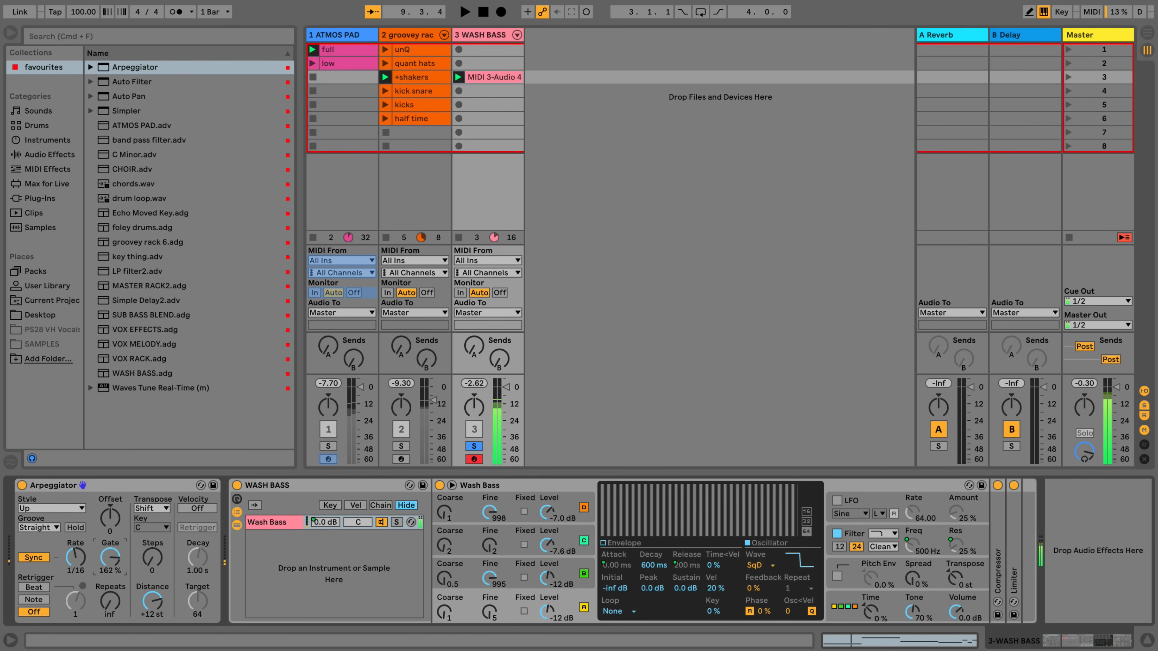
{"action": "key", "text": "space"}
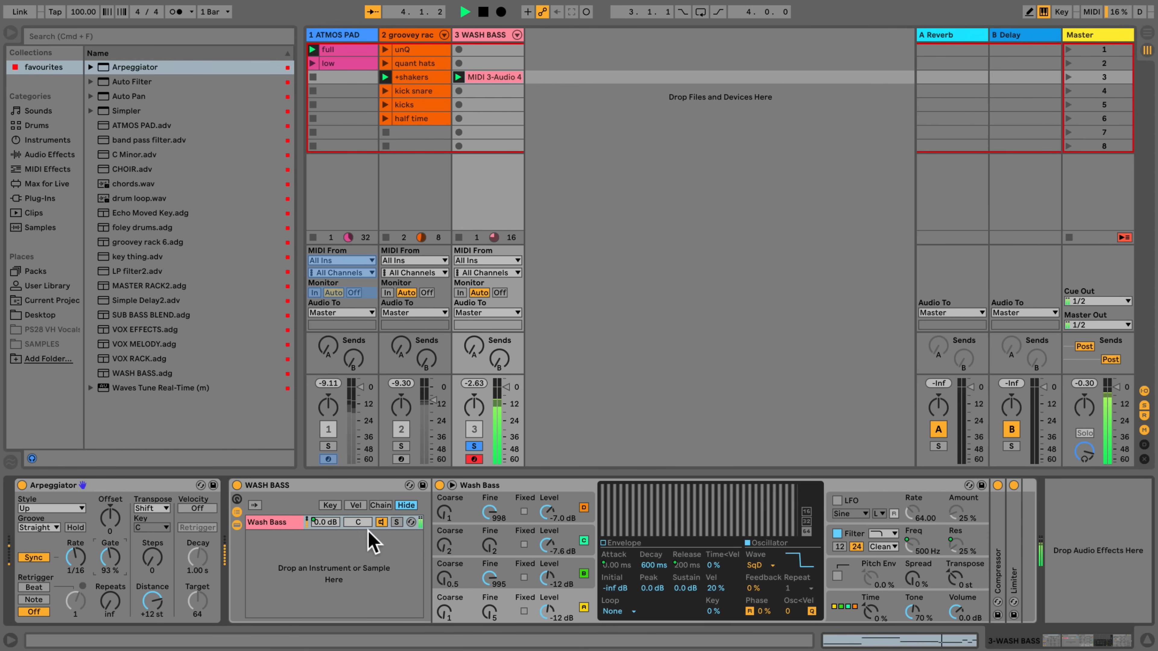
{"action": "left_click", "coordinate": [474, 446]}
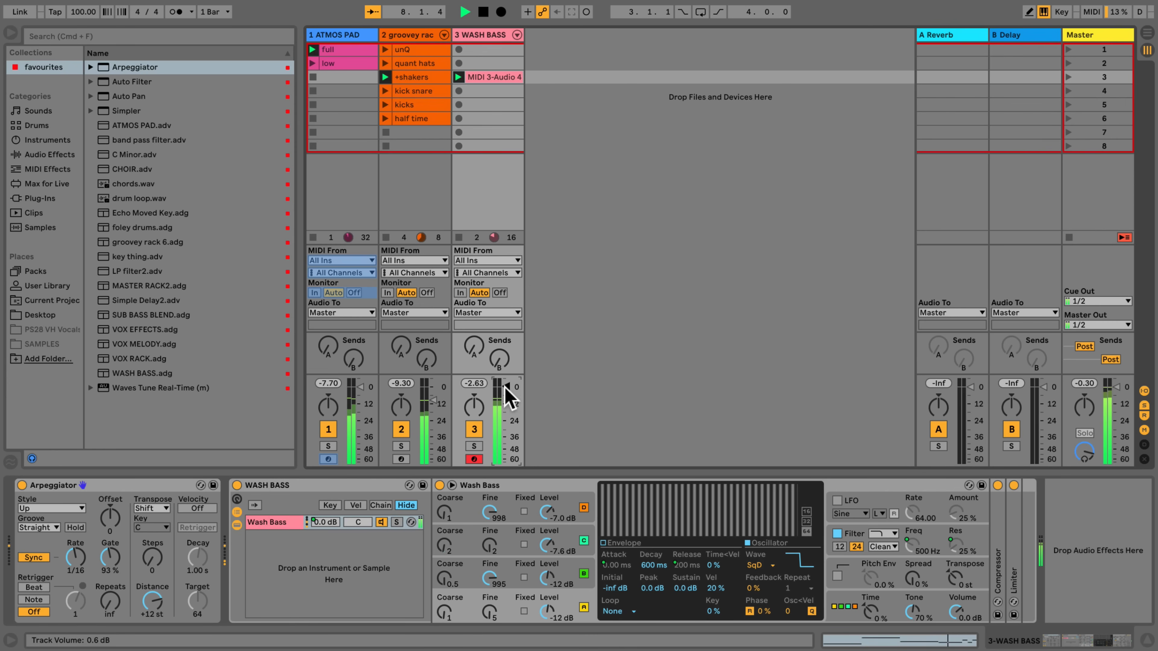
- Insert a new MIDI track after WASH BASS and copy the bass clip into its third slot
{"action": "left_click", "coordinate": [566, 45]}
{"action": "right_click", "coordinate": [565, 46]}
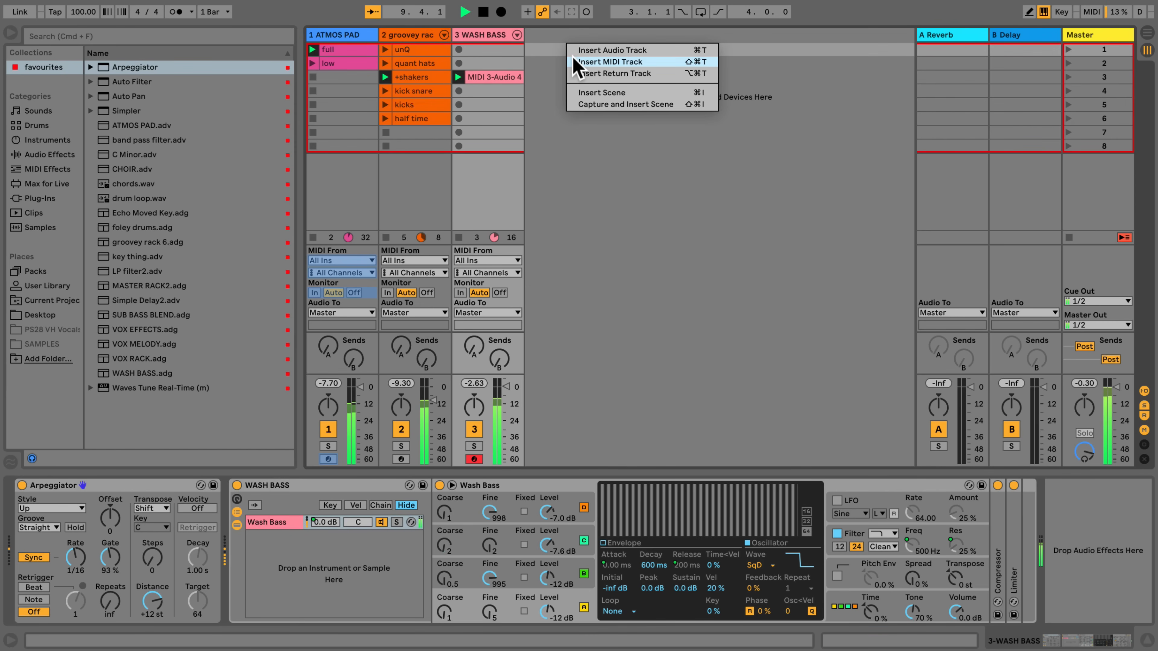
{"action": "left_click", "coordinate": [575, 62]}
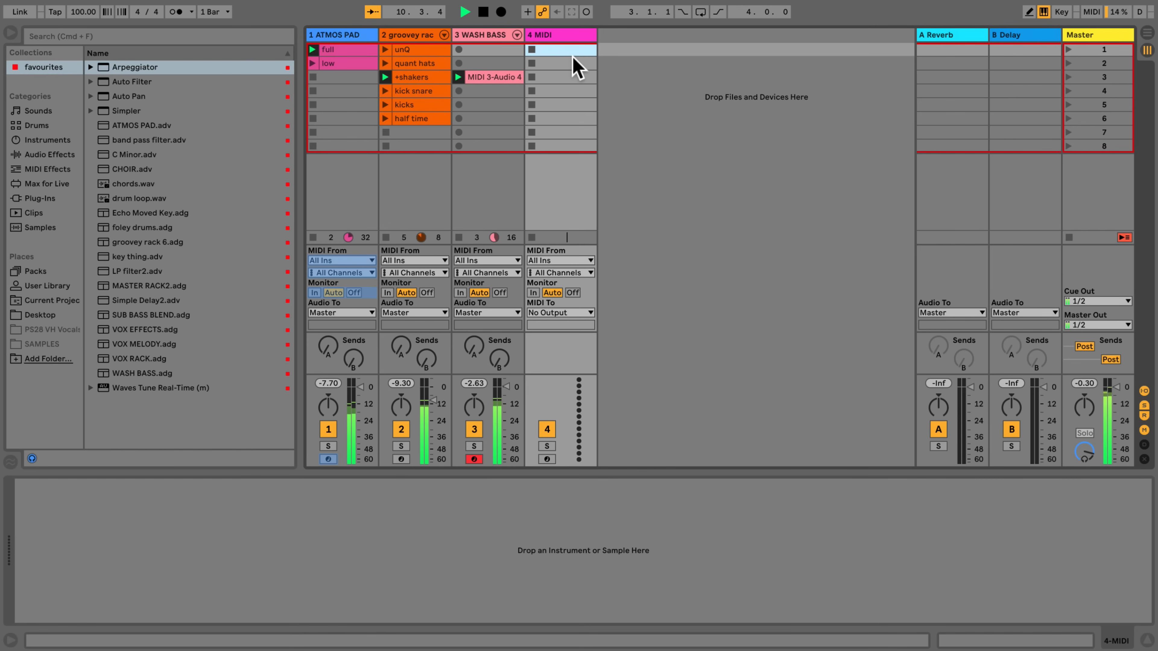
{"action": "left_click", "coordinate": [493, 77]}
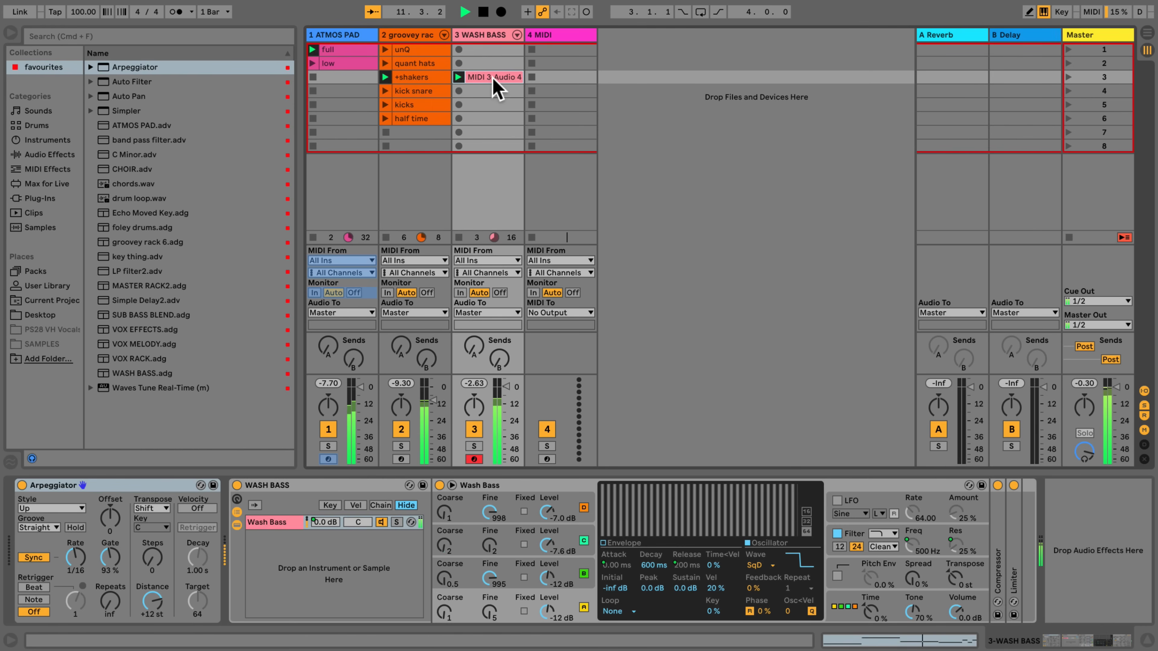
{"action": "left_click_drag", "start_coordinate": [494, 78], "coordinate": [553, 80]}
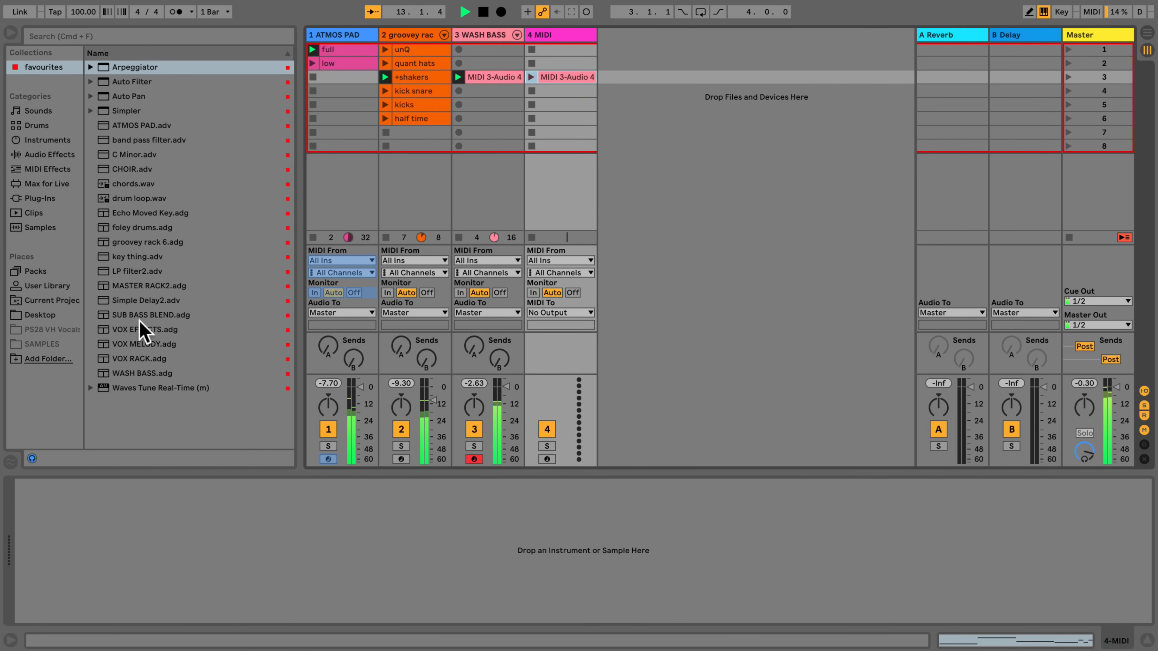
- Load SUB BASS BLEND.adg onto the new MIDI track and transpose all notes of its copied clip down one octave
{"action": "left_click_drag", "start_coordinate": [127, 314], "coordinate": [551, 35]}
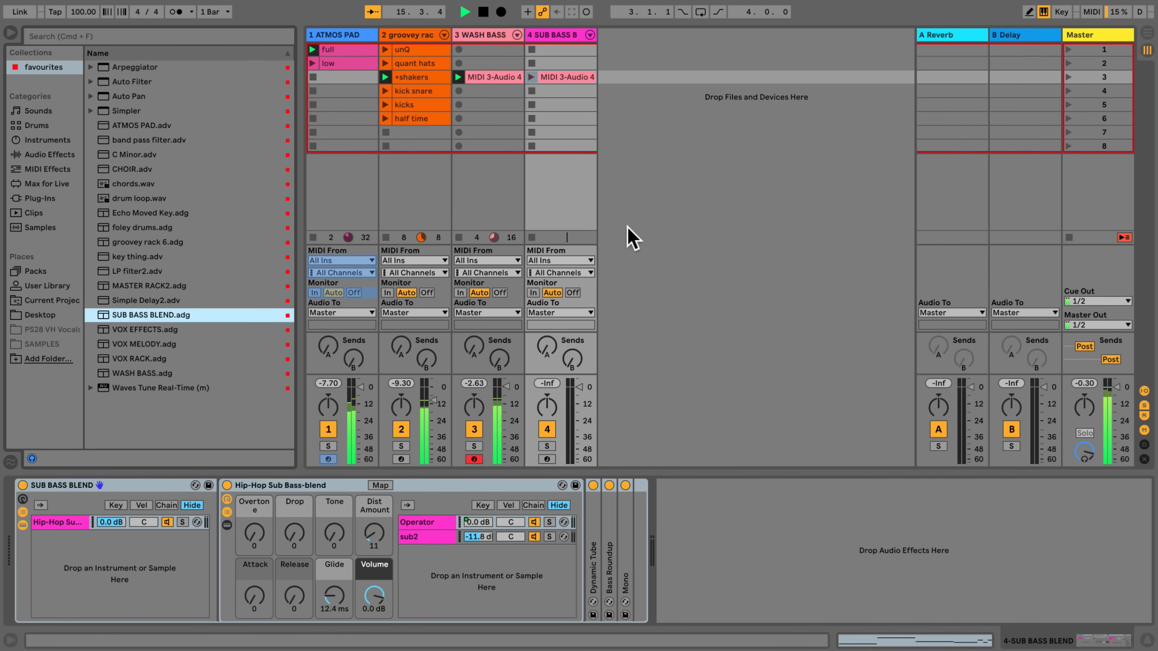
{"action": "double_click", "coordinate": [570, 77]}
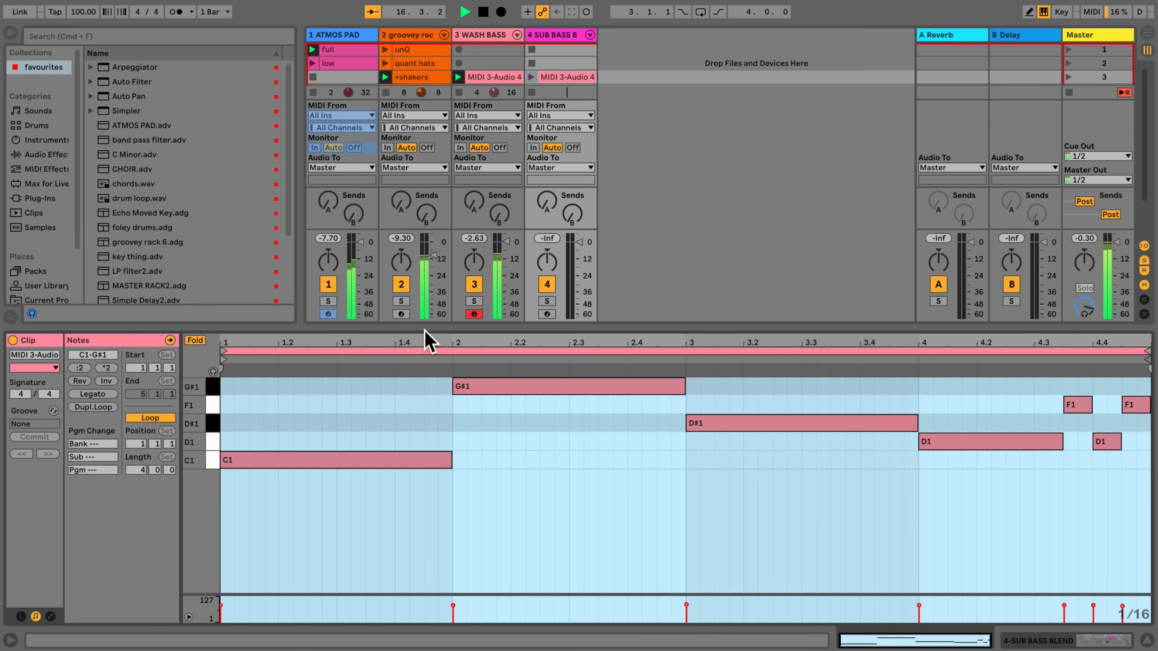
{"action": "left_click_drag", "start_coordinate": [238, 383], "coordinate": [1137, 496]}
{"action": "key", "text": "shift+Down"}
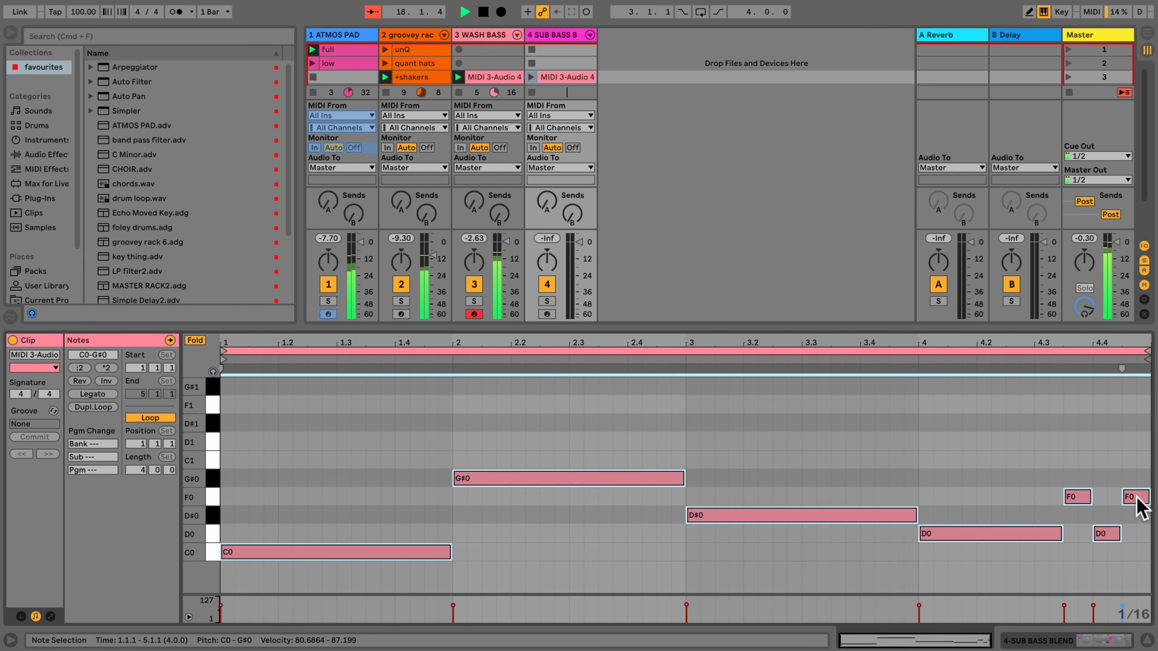
- Launch the sub bass clip and lower the SUB BASS BLEND track's volume to -7.0 dB
{"action": "left_click", "coordinate": [716, 212]}
{"action": "scroll", "coordinate": [715, 213], "scroll_direction": "down", "scroll_amount": 2}
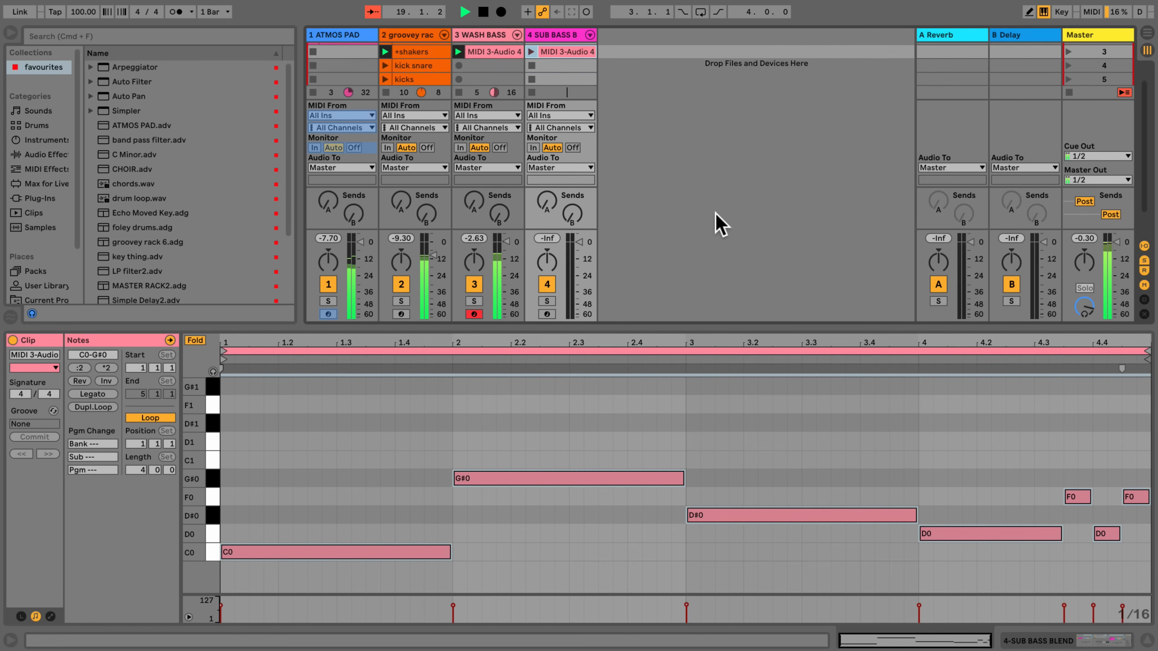
{"action": "scroll", "coordinate": [716, 219], "scroll_direction": "up", "scroll_amount": 1}
{"action": "left_click_drag", "start_coordinate": [677, 327], "coordinate": [677, 380]}
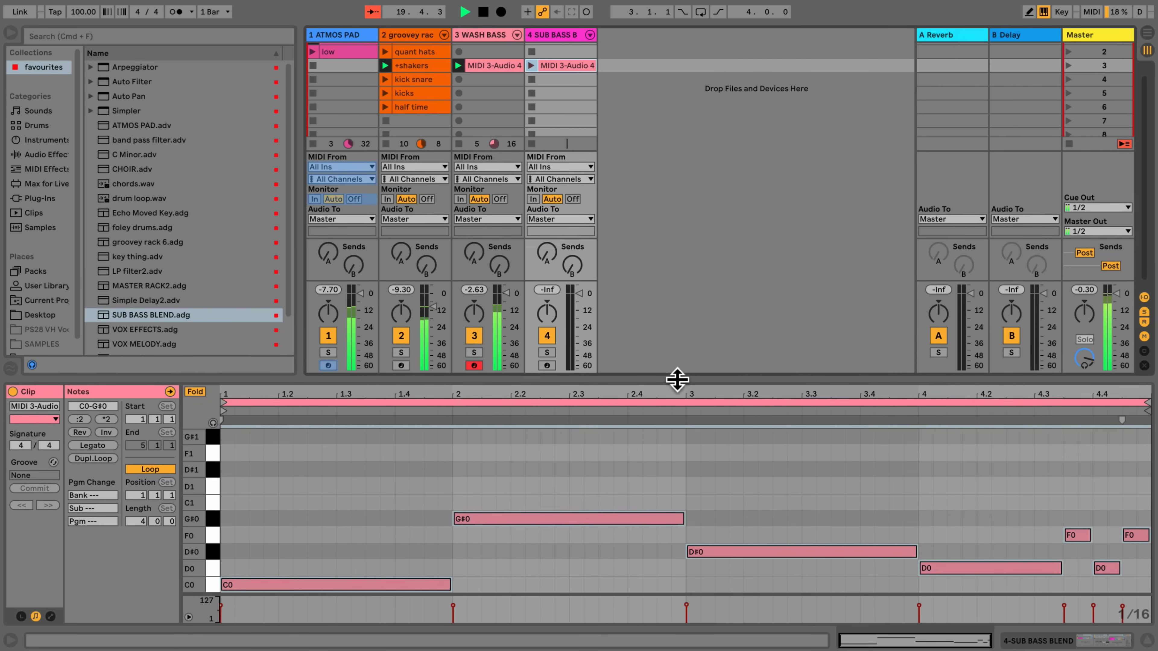
{"action": "left_click", "coordinate": [531, 65]}
{"action": "left_click_drag", "start_coordinate": [580, 293], "coordinate": [579, 304]}
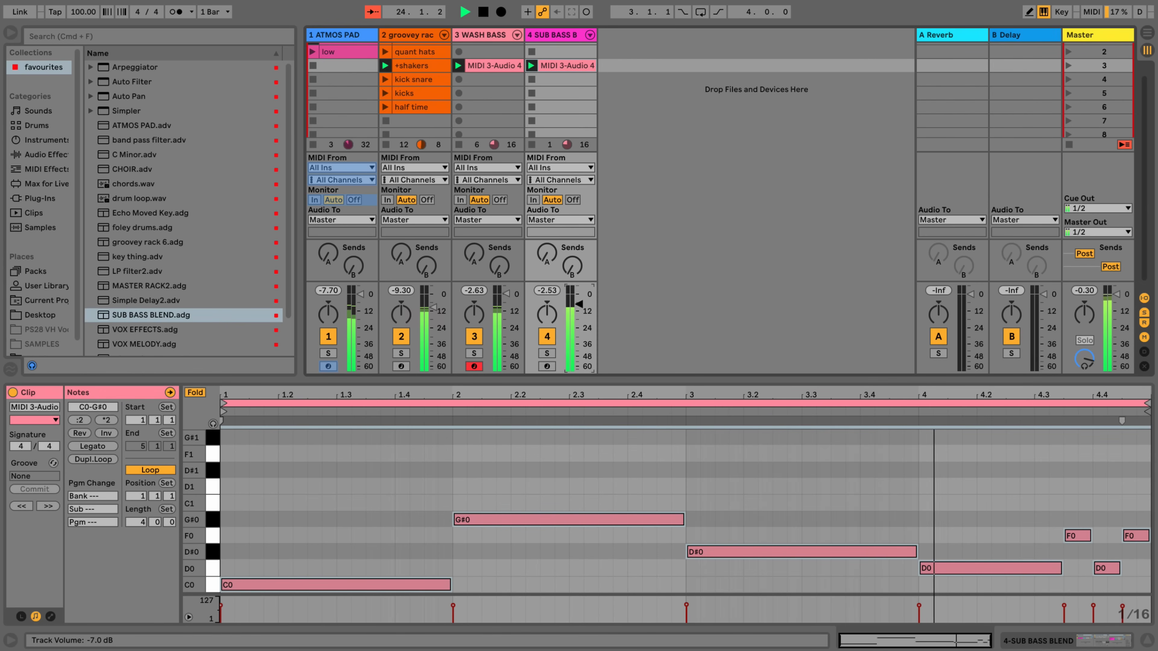
{"action": "left_click", "coordinate": [549, 336]}
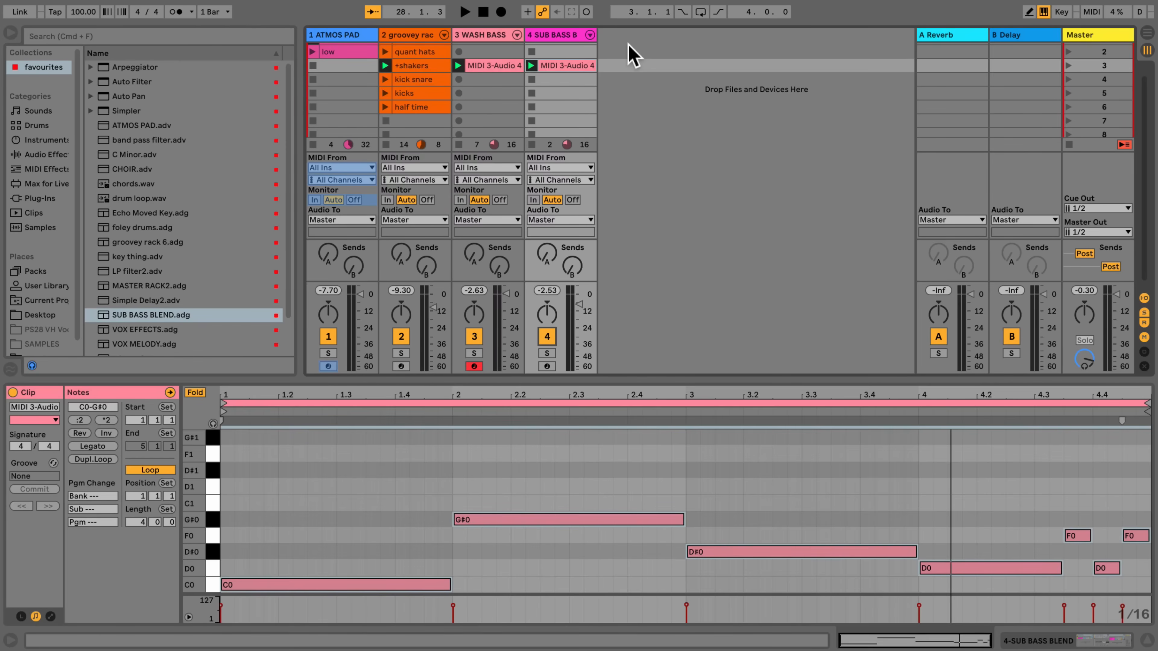
- Insert a new audio track and load Waves Tune Real-Time (m) onto it
{"action": "right_click", "coordinate": [632, 48]}
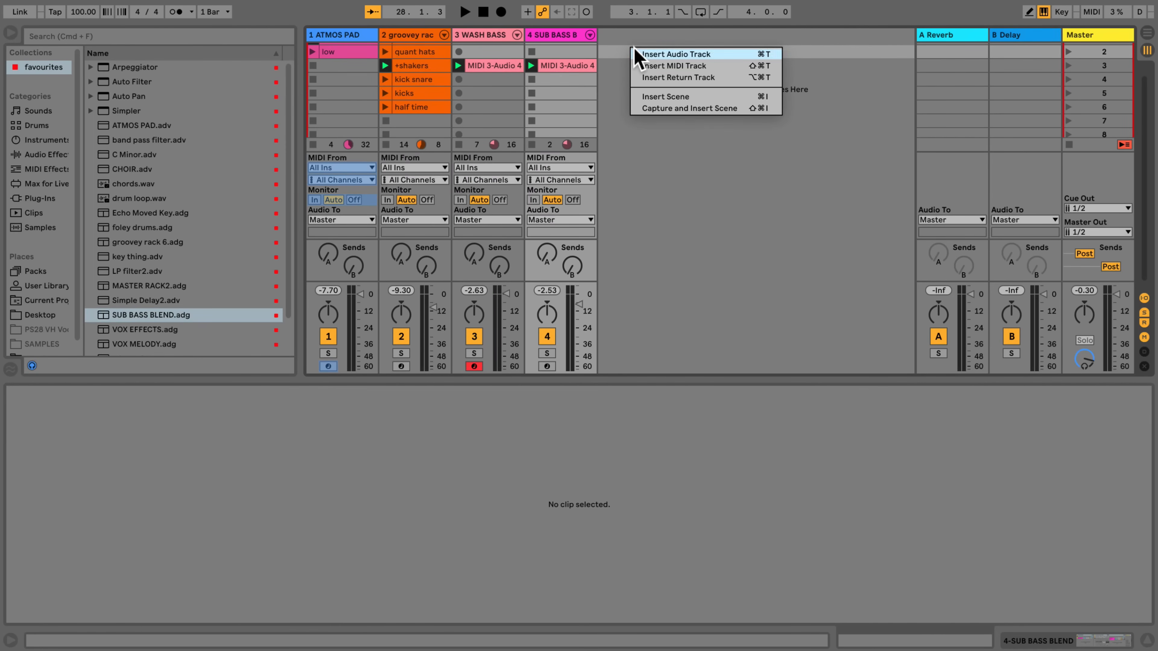
{"action": "left_click", "coordinate": [638, 55]}
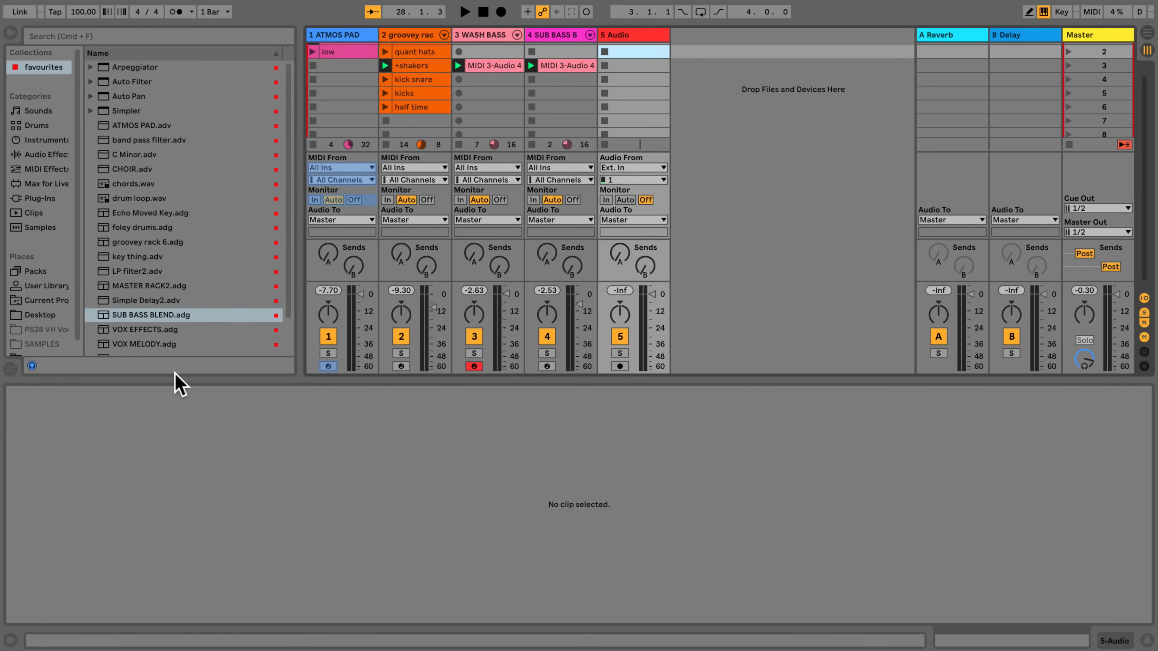
{"action": "scroll", "coordinate": [169, 356], "scroll_direction": "down", "scroll_amount": 3}
{"action": "left_click_drag", "start_coordinate": [154, 347], "coordinate": [638, 38]}
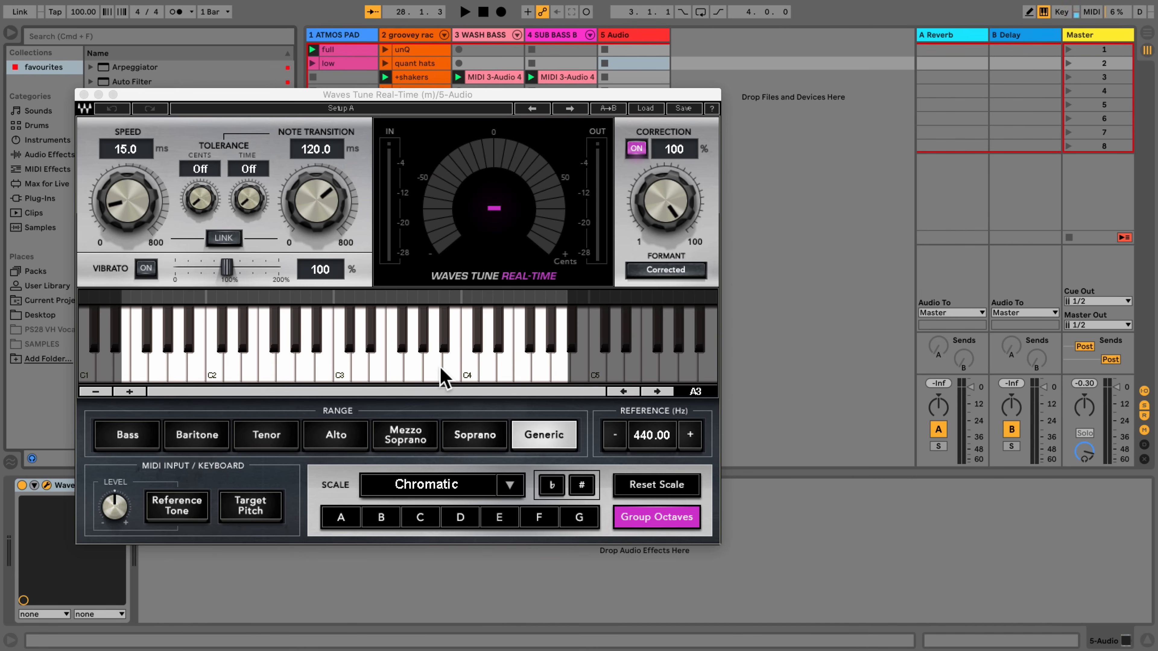
- Set the tuning plug-in to C Natural Minor, with speed 30.0 ms and note transition 35.3 ms
{"action": "left_click", "coordinate": [419, 519]}
{"action": "left_click", "coordinate": [416, 491]}
{"action": "left_click", "coordinate": [416, 490]}
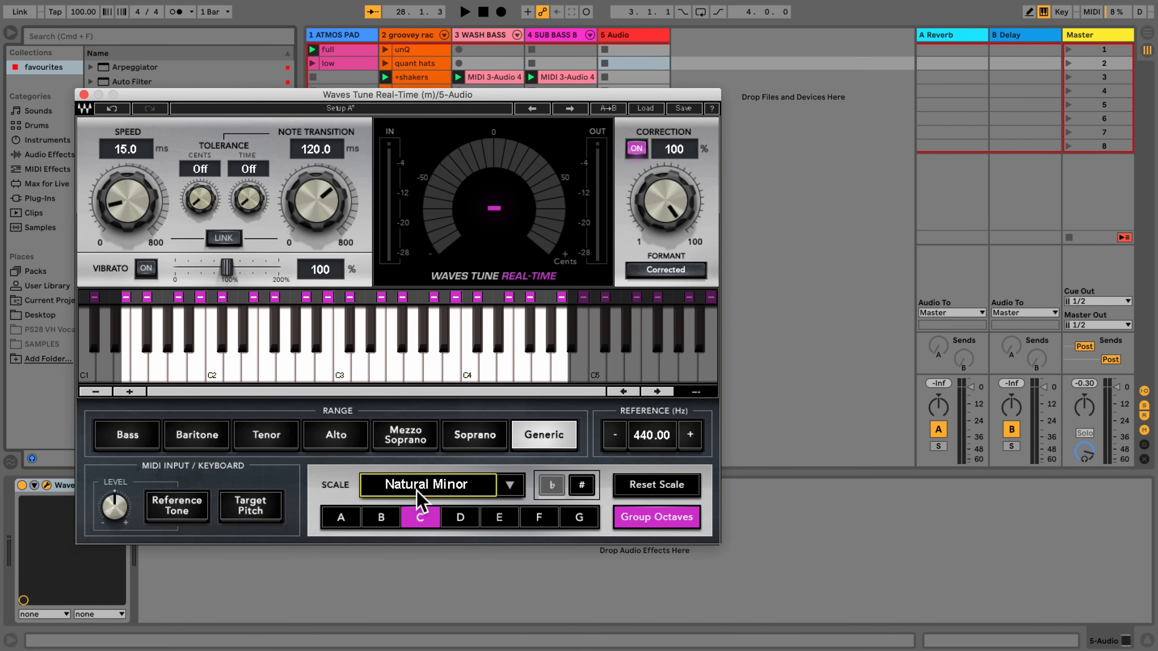
{"action": "left_click_drag", "start_coordinate": [127, 215], "coordinate": [127, 201]}
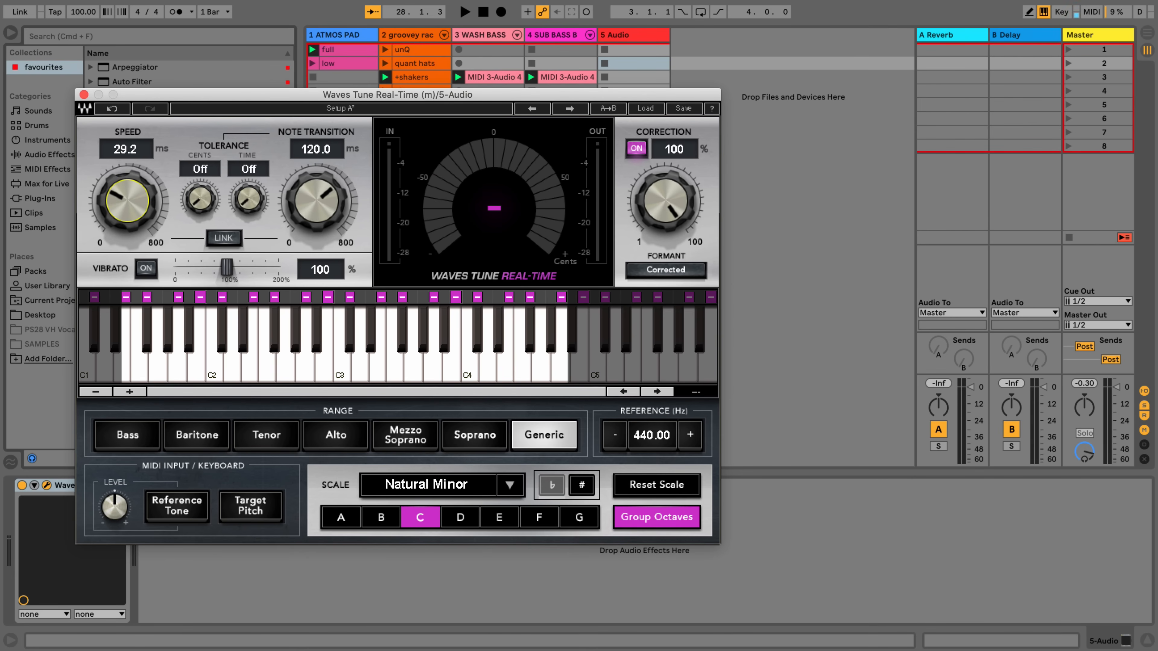
{"action": "left_click_drag", "start_coordinate": [317, 218], "coordinate": [317, 242]}
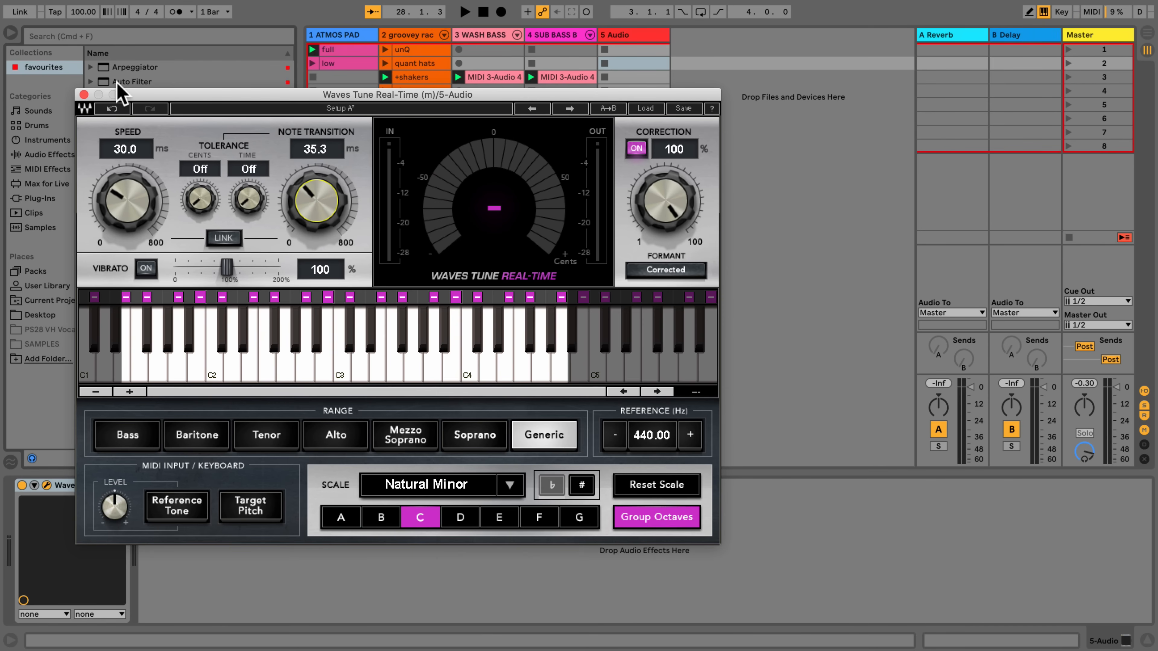
- Close the tuning plug-in window and arm the 5 Audio track for recording from external input 1
{"action": "left_click", "coordinate": [84, 94]}
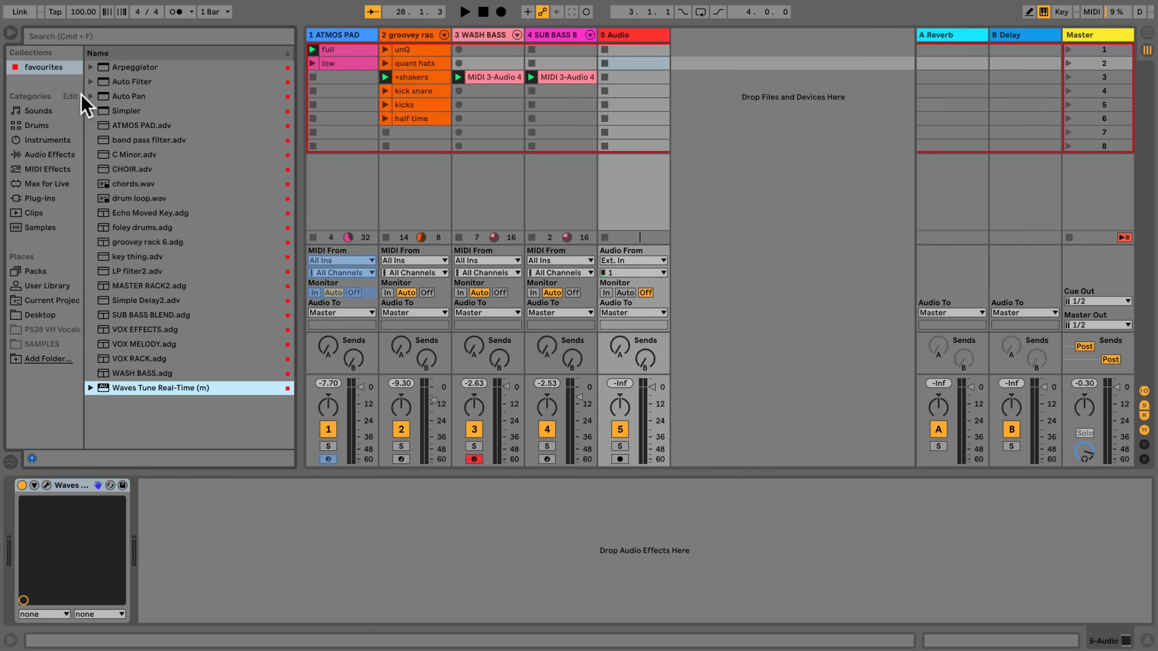
{"action": "left_click", "coordinate": [621, 289]}
{"action": "left_click", "coordinate": [621, 274]}
{"action": "left_click", "coordinate": [622, 274]}
{"action": "left_click", "coordinate": [619, 259]}
{"action": "left_click", "coordinate": [620, 262]}
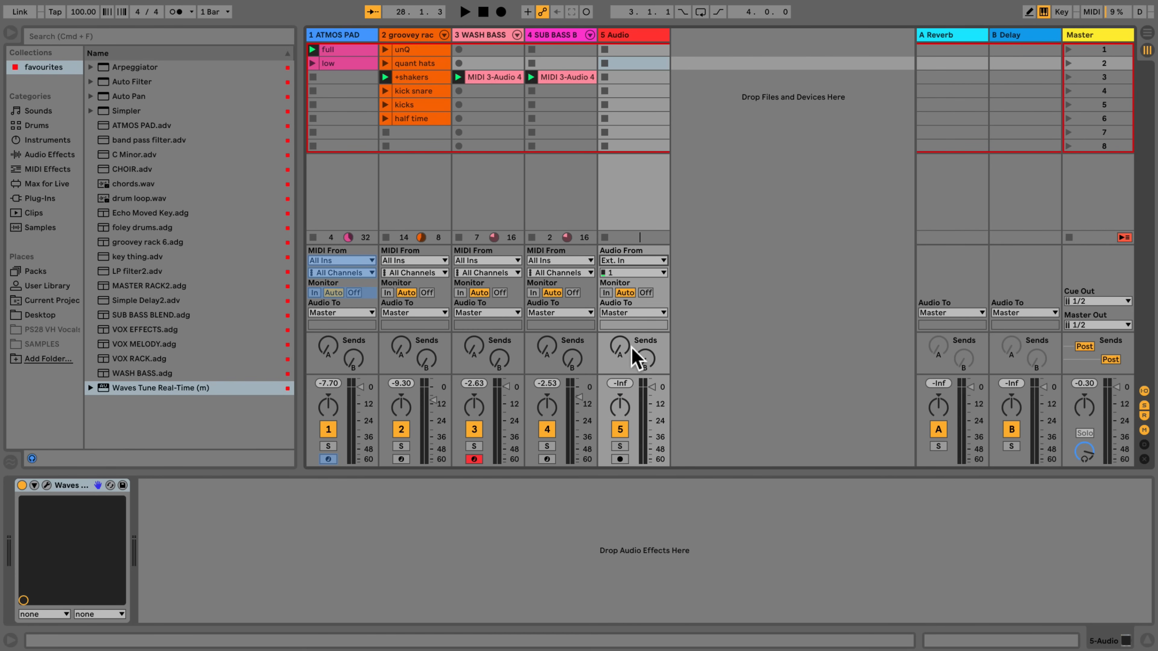
{"action": "left_click", "coordinate": [620, 459]}
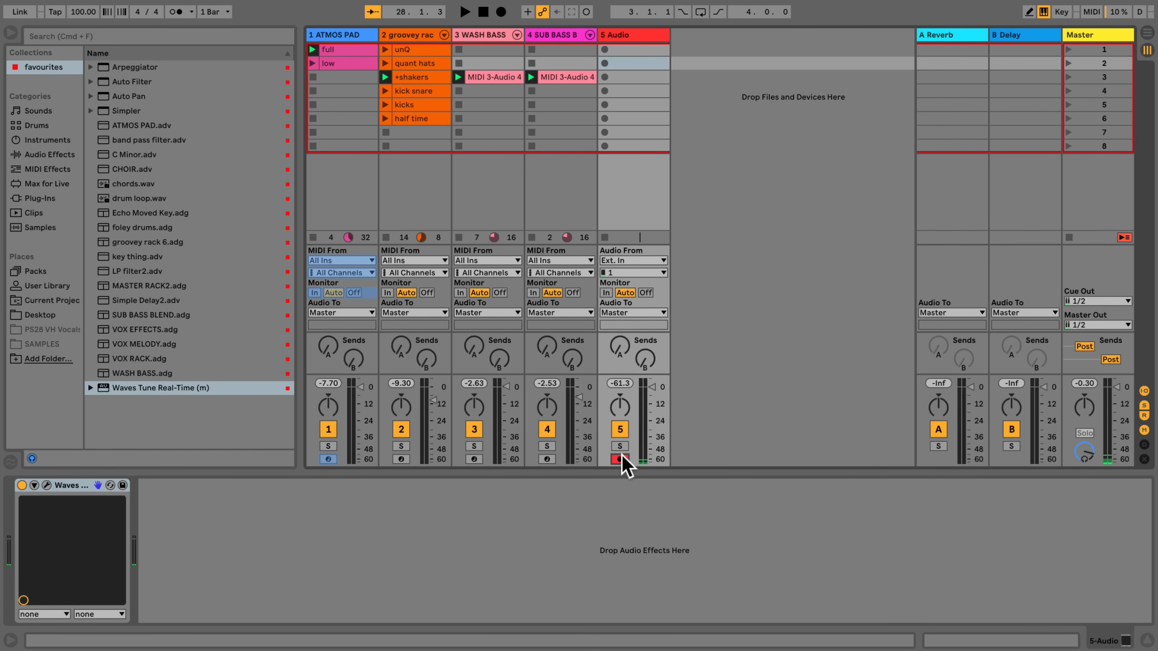
- Record an eight-bar vocal clip into the third slot of 5 Audio, loop it, and adjust the track's volume
{"action": "left_click", "coordinate": [604, 77]}
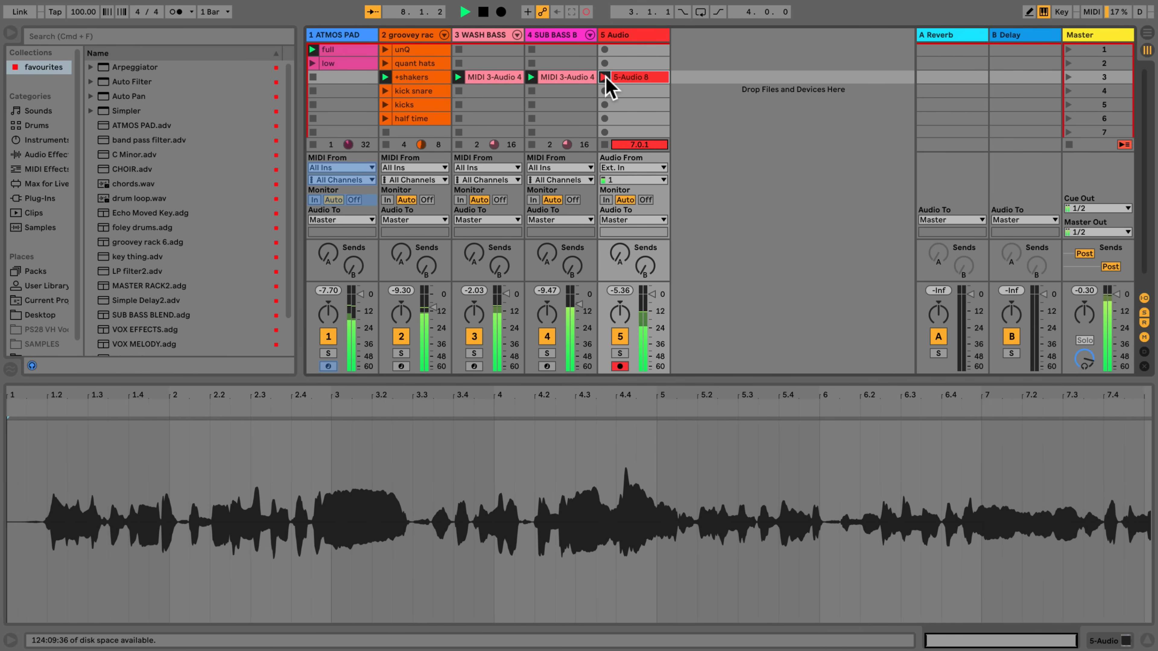
{"action": "left_click", "coordinate": [586, 12]}
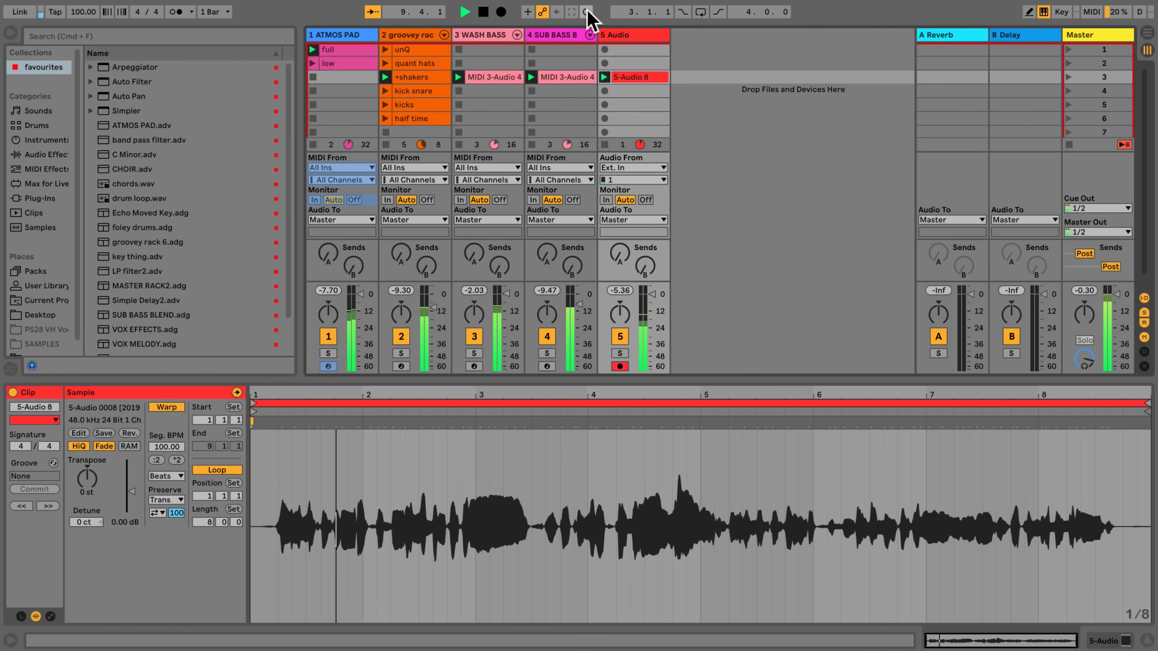
{"action": "left_click_drag", "start_coordinate": [654, 290], "coordinate": [652, 288]}
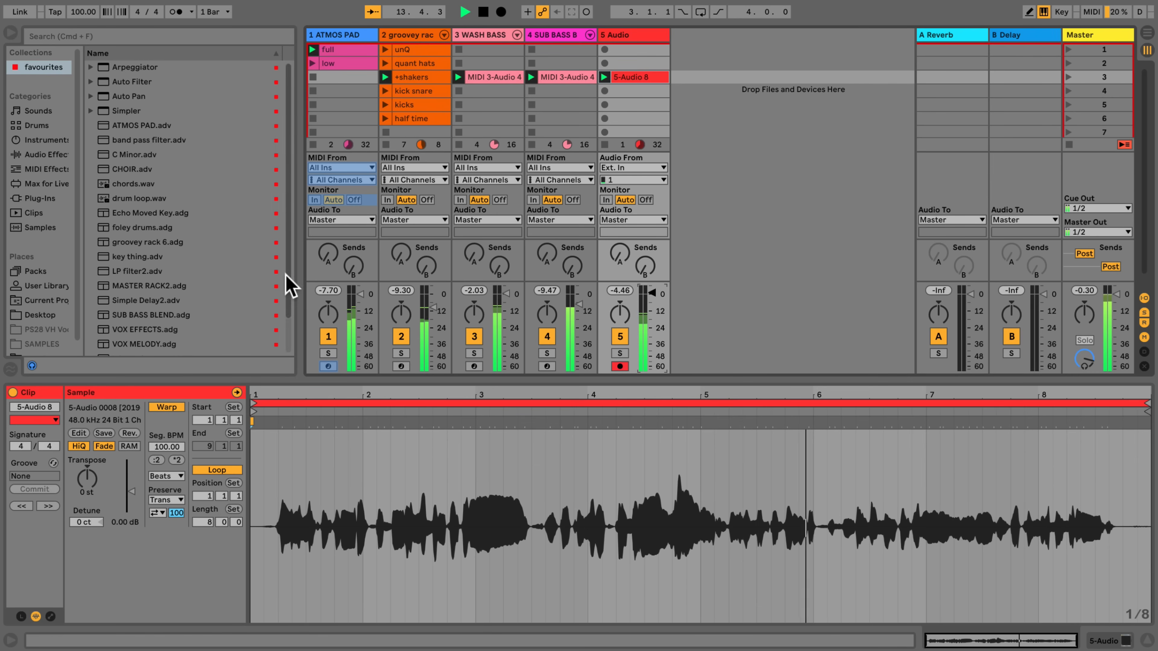
- Load VOX RACK.adg onto 5 Audio and set the low-cut frequency of its first EQ Eight to 163 Hz
{"action": "scroll", "coordinate": [231, 258], "scroll_direction": "down", "scroll_amount": 3}
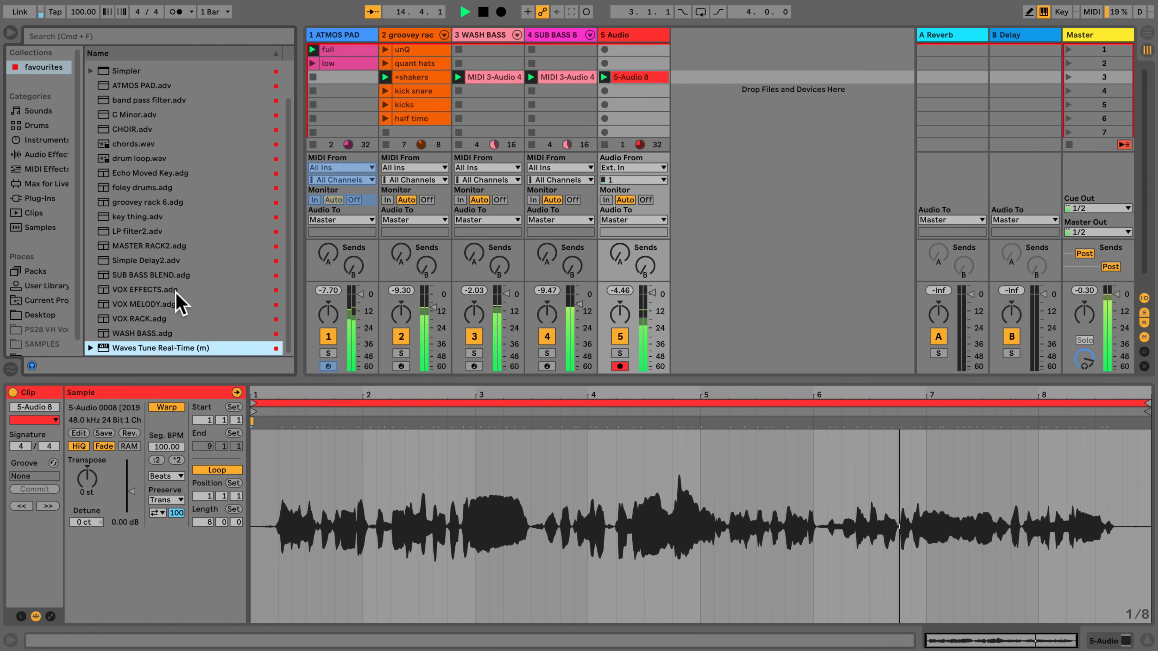
{"action": "left_click_drag", "start_coordinate": [129, 320], "coordinate": [621, 37]}
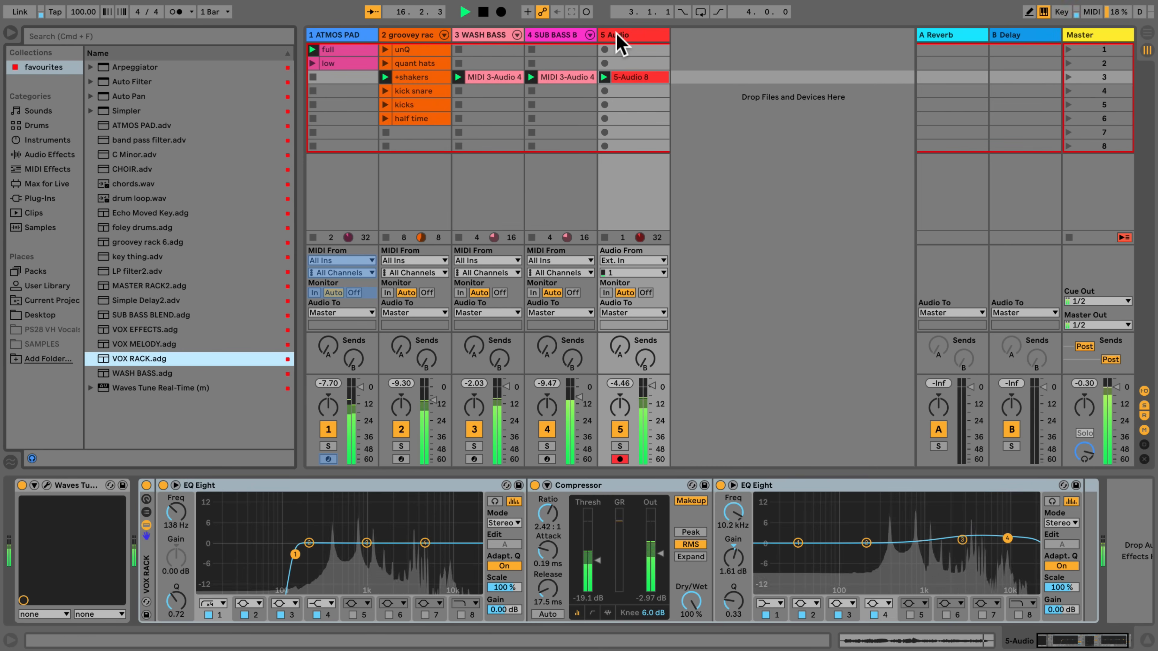
{"action": "mouse_move", "coordinate": [296, 554]}
{"action": "left_mouse_down"}
{"action": "mouse_move", "coordinate": [321, 555]}
{"action": "mouse_move", "coordinate": [301, 555]}
{"action": "left_mouse_up"}
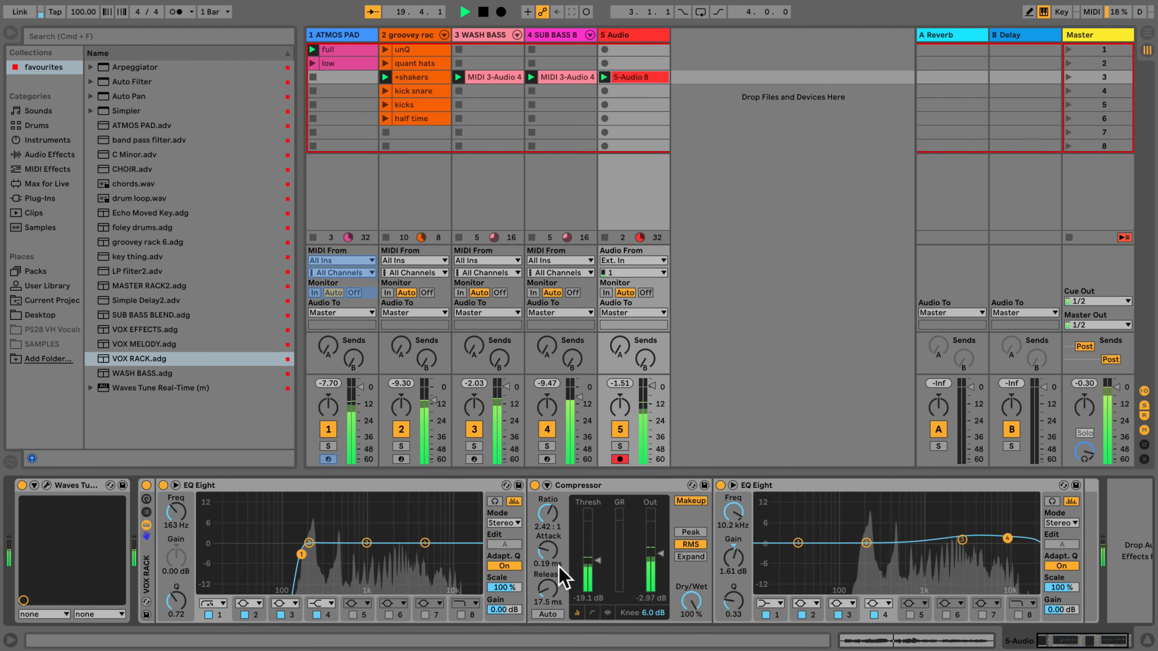
- Set the vocal Compressor to -24.0 dB threshold, 2.93:1 ratio, 0.04 ms attack and 13.6 ms release, and lower the track volume to -2.0 dB
{"action": "left_click_drag", "start_coordinate": [598, 561], "coordinate": [547, 568]}
{"action": "left_click_drag", "start_coordinate": [652, 386], "coordinate": [652, 390]}
{"action": "left_click_drag", "start_coordinate": [599, 563], "coordinate": [600, 567]}
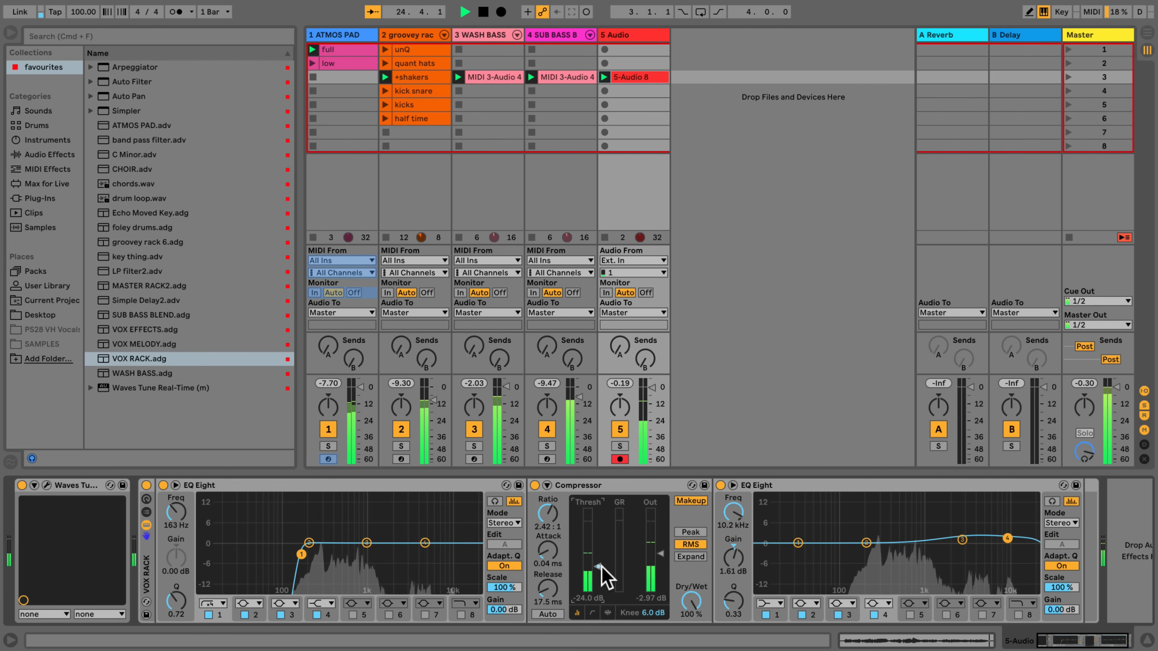
{"action": "left_click_drag", "start_coordinate": [548, 514], "coordinate": [548, 512]}
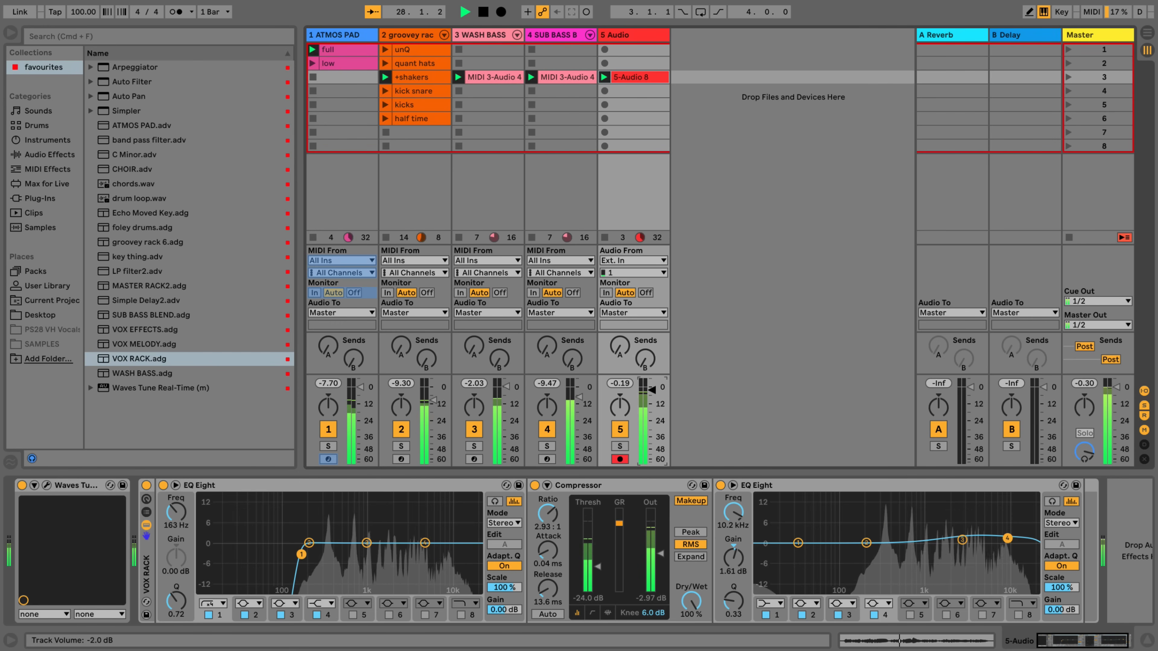
- Set the high band of the second EQ Eight to 12.9 kHz with 0.87 dB gain, and readjust the vocal track's volume
{"action": "left_click_drag", "start_coordinate": [1007, 537], "coordinate": [1001, 535]}
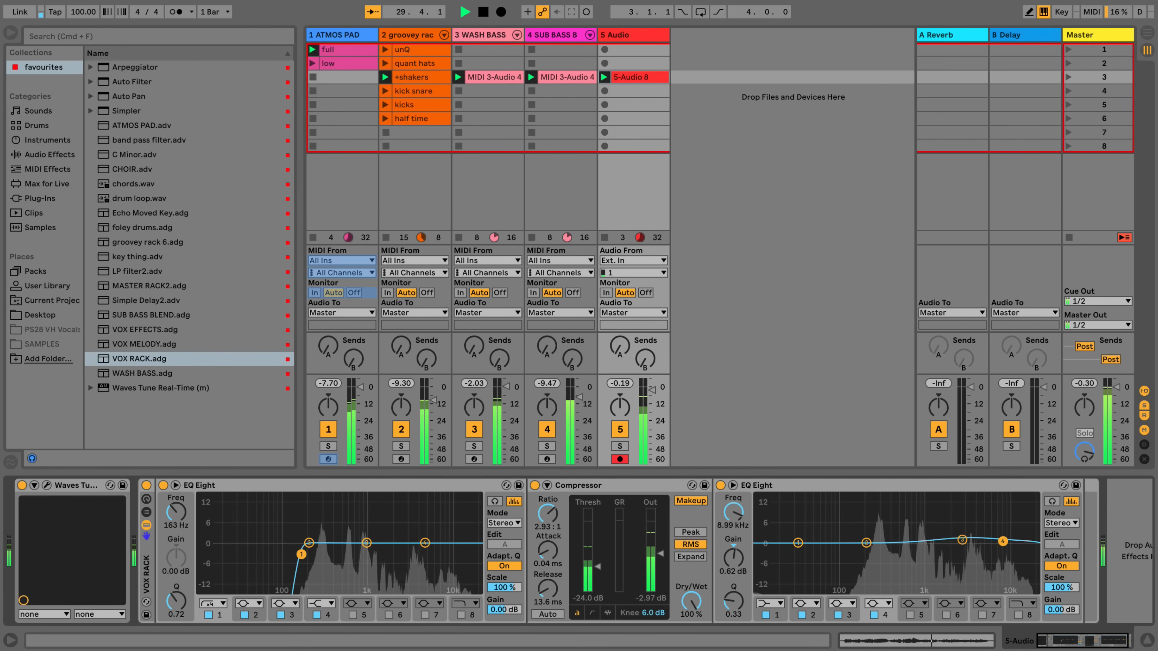
{"action": "left_click", "coordinate": [652, 389]}
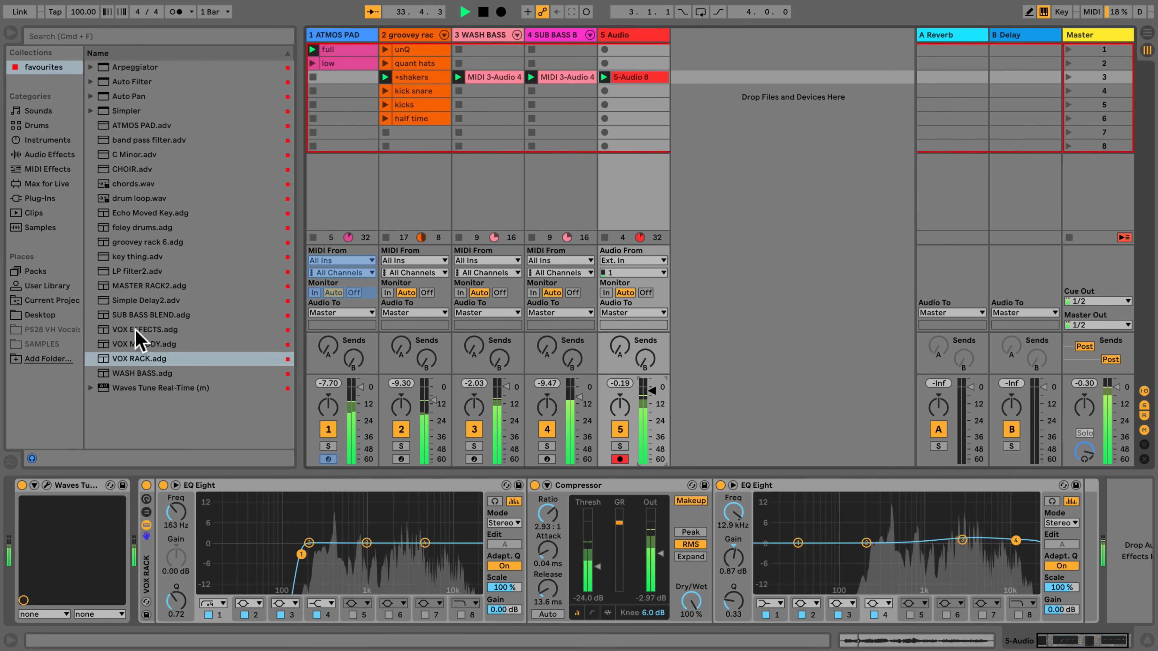
- Load VOX EFFECTS.adg onto 5 Audio and close the EchoBoy and MicroShift plug-in windows
{"action": "left_click_drag", "start_coordinate": [137, 331], "coordinate": [631, 35]}
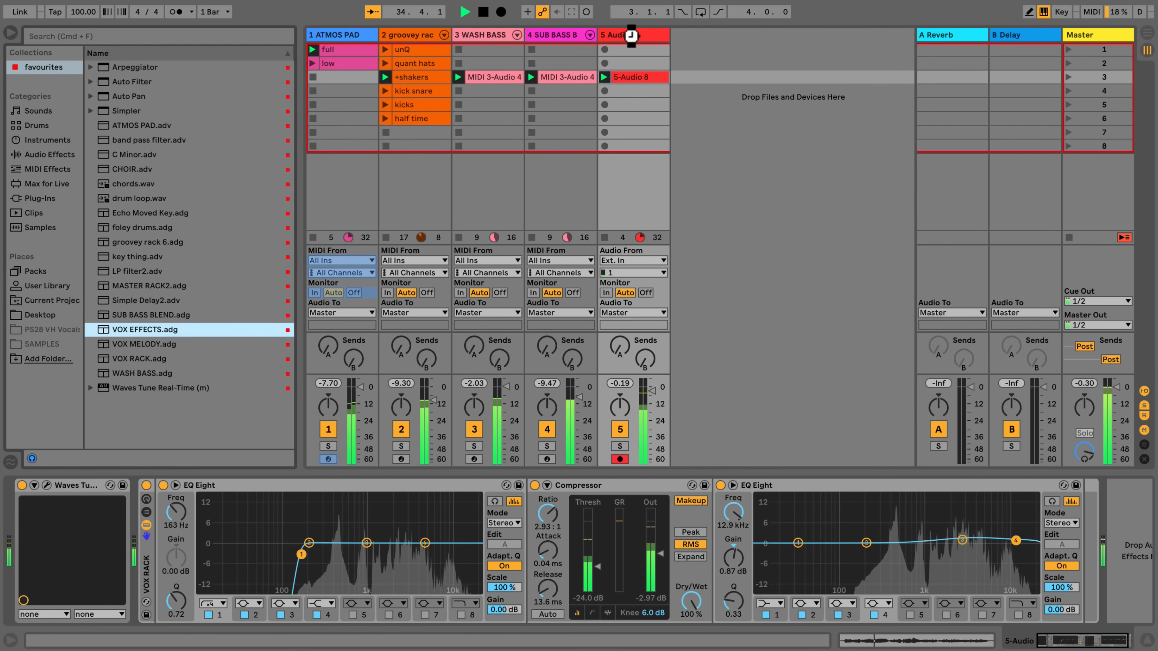
{"action": "left_click_drag", "start_coordinate": [631, 36], "coordinate": [633, 40]}
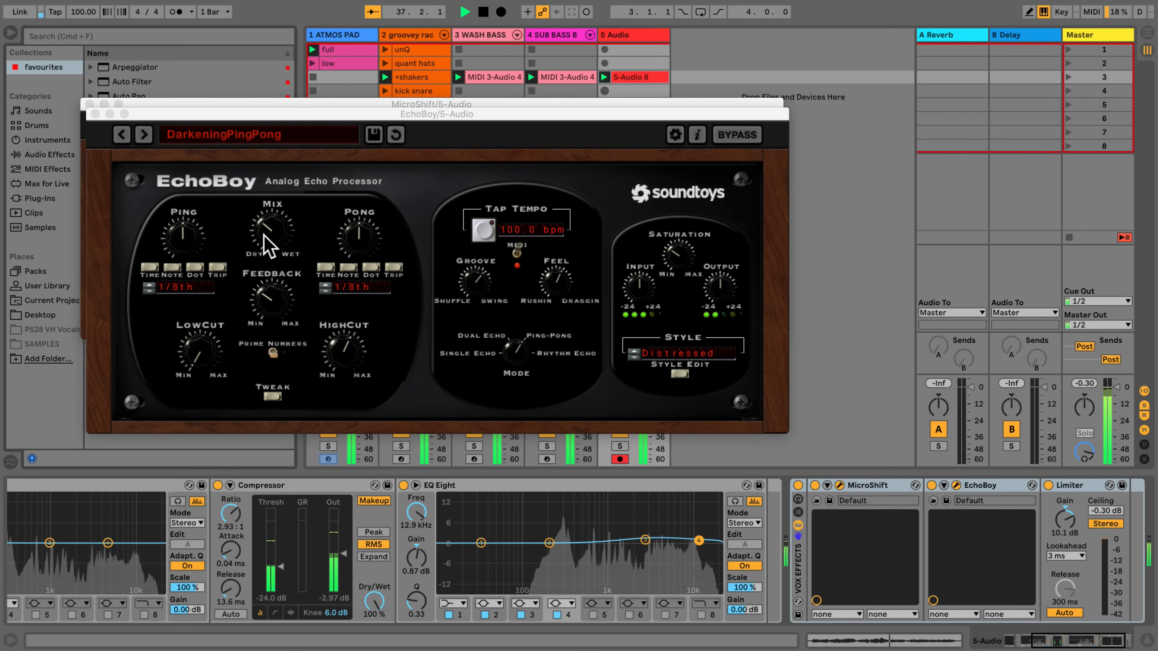
{"action": "left_click", "coordinate": [94, 113]}
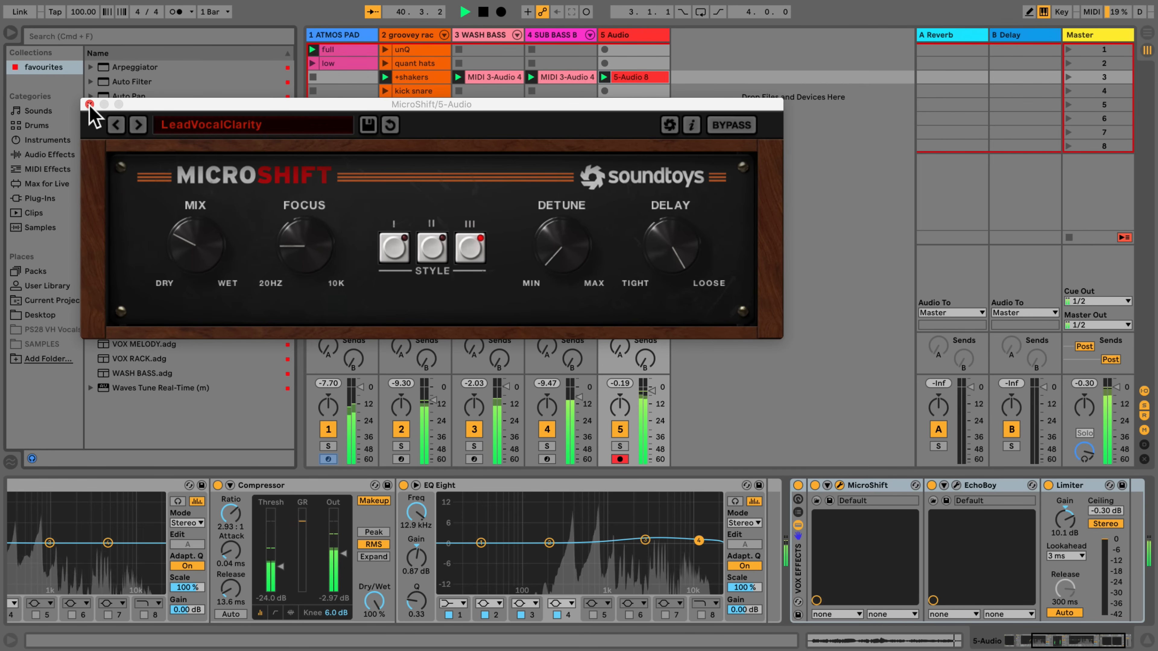
{"action": "left_click", "coordinate": [89, 104]}
- Lower the vocal track's volume to -7.0 dB and compare the sound with the VOX EFFECTS rack off and on
{"action": "left_click_drag", "start_coordinate": [649, 391], "coordinate": [648, 396]}
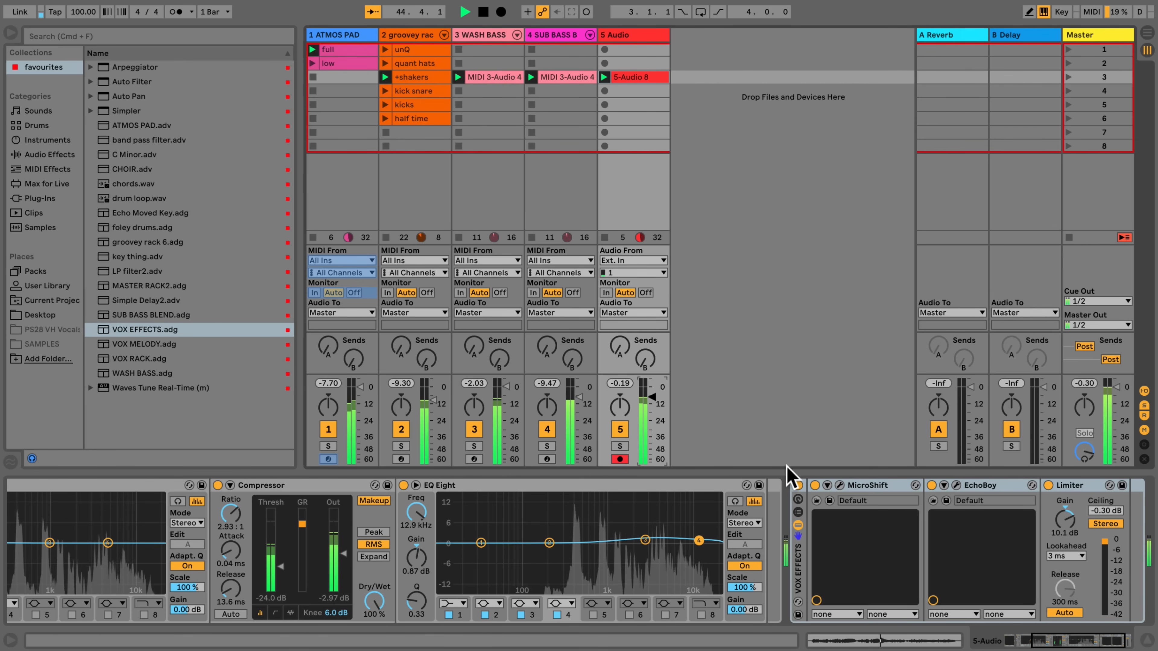
{"action": "left_click", "coordinate": [798, 485]}
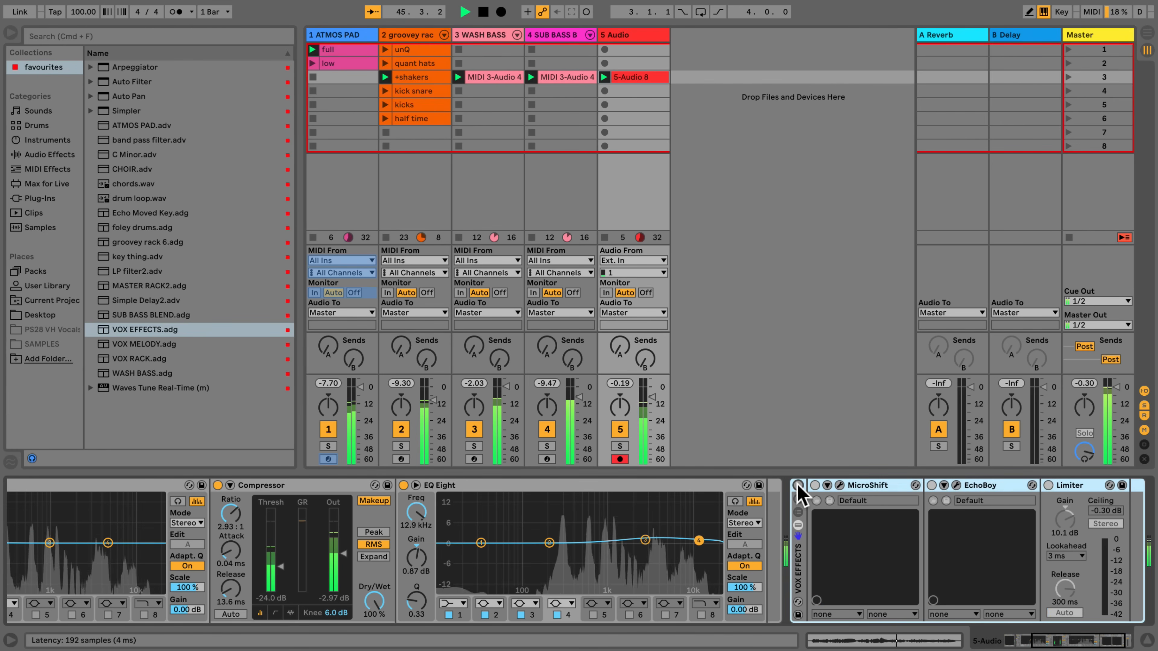
{"action": "left_click", "coordinate": [798, 485]}
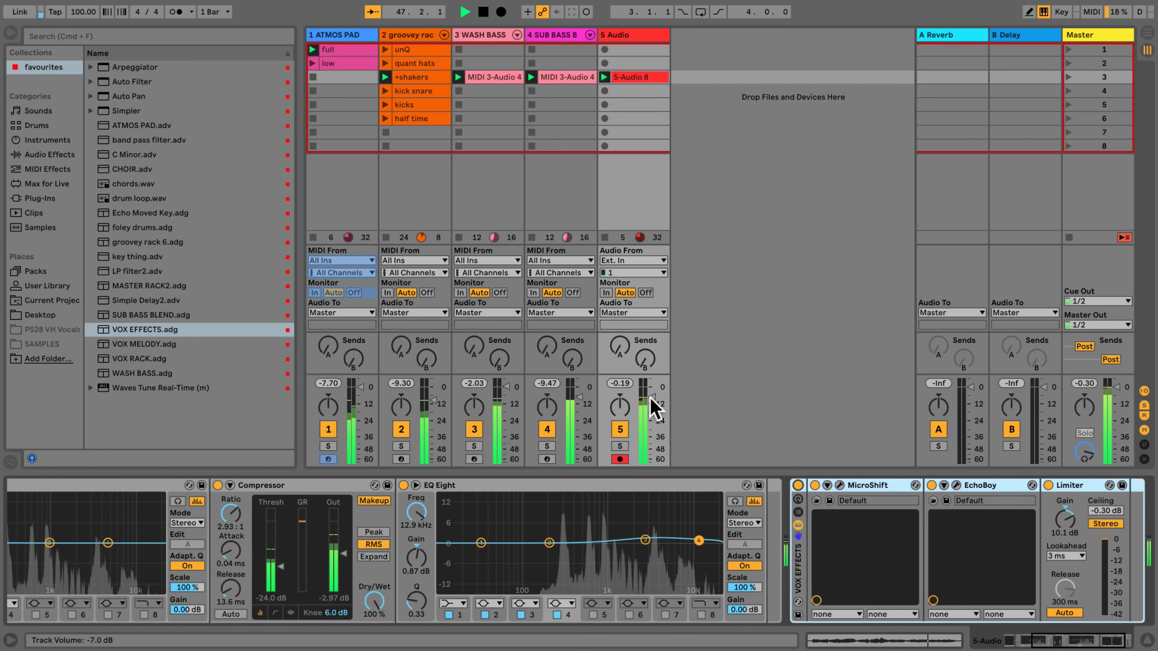
- Set the 5 Audio track to -8.0 dB, raise its Reverb and Delay sends, and stop playback
{"action": "left_click_drag", "start_coordinate": [651, 396], "coordinate": [651, 397]}
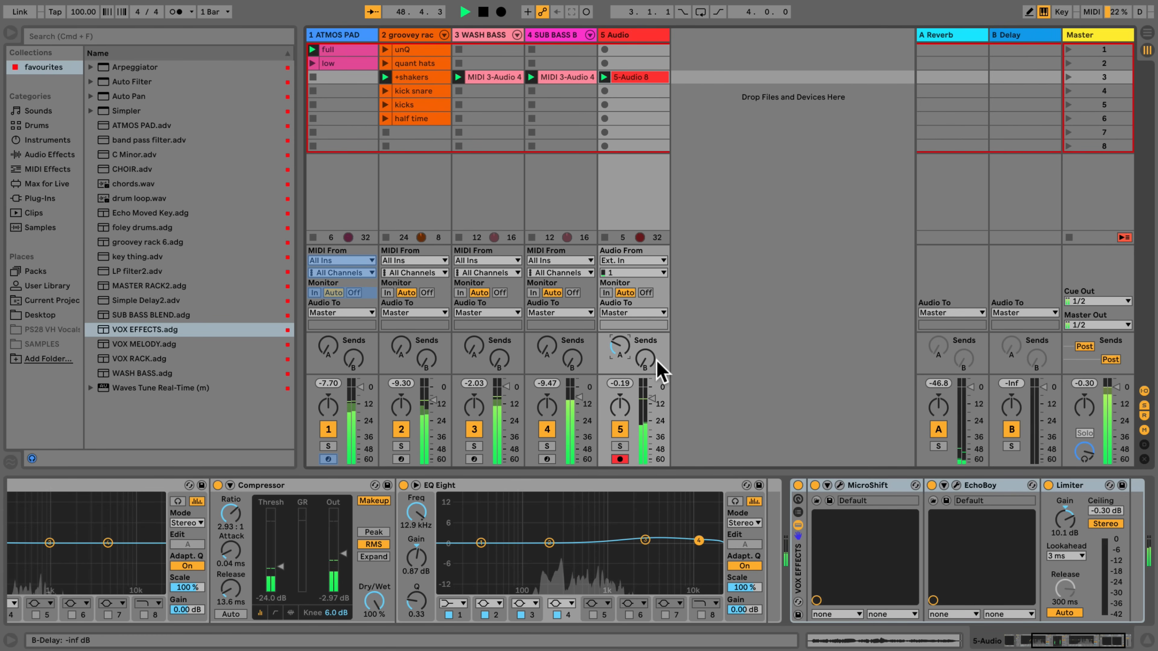
{"action": "left_click_drag", "start_coordinate": [645, 358], "coordinate": [645, 356]}
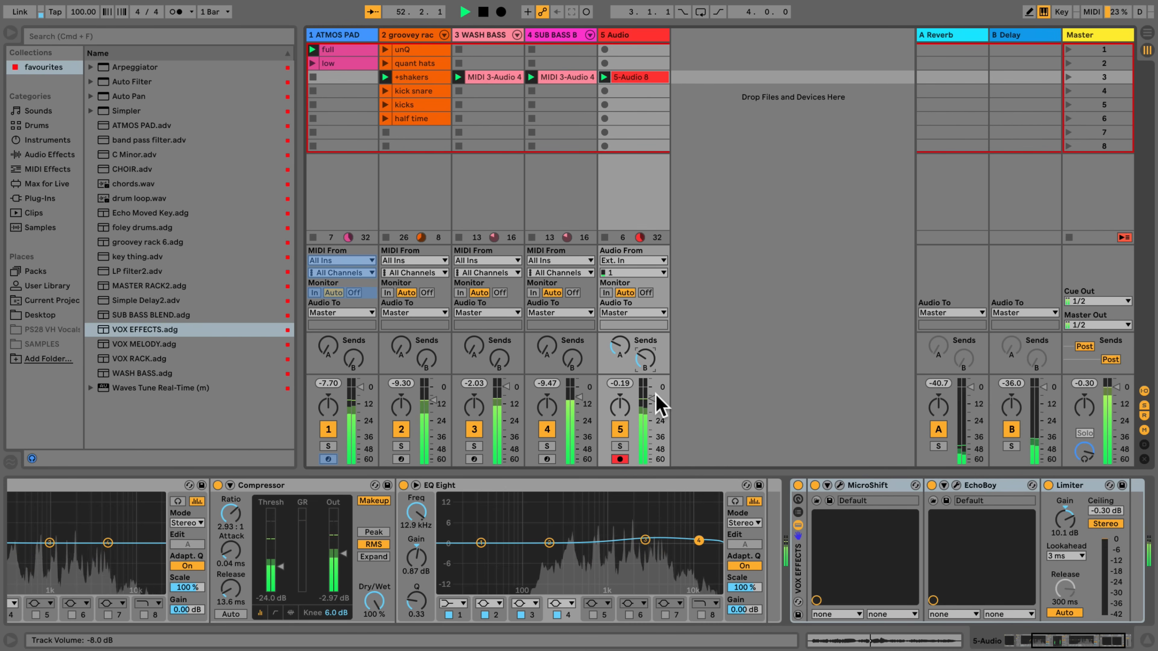
{"action": "key", "text": "space"}
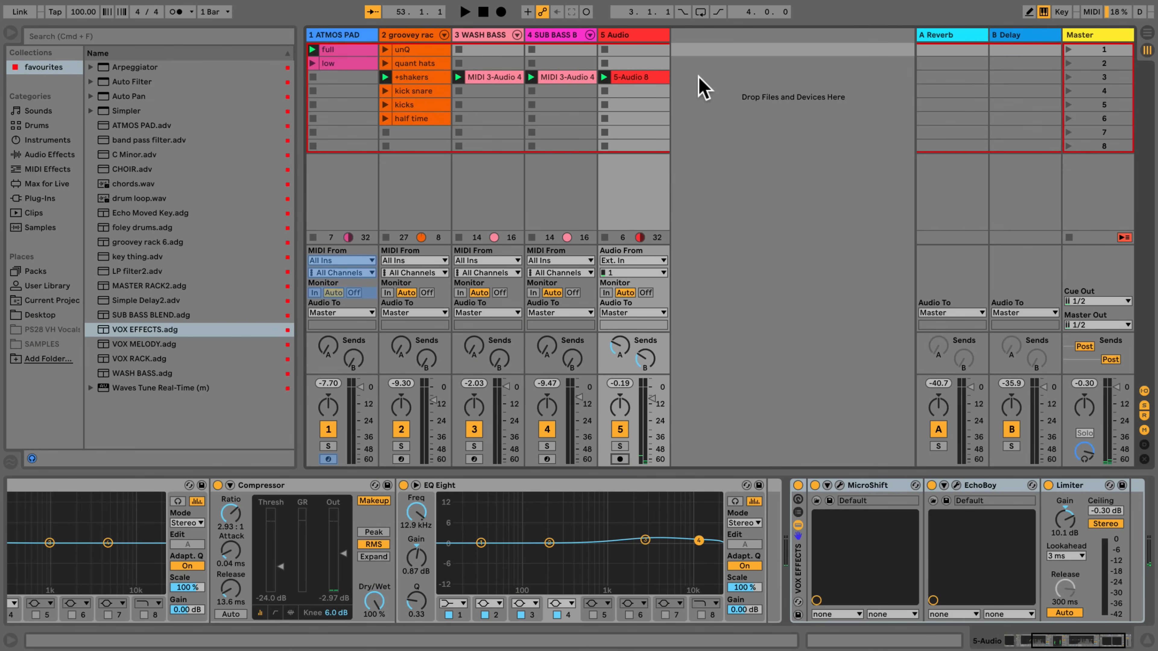
- Insert a new MIDI track with Simpler and load the recorded 5-Audio 8 vocal clip into it
{"action": "right_click", "coordinate": [701, 78]}
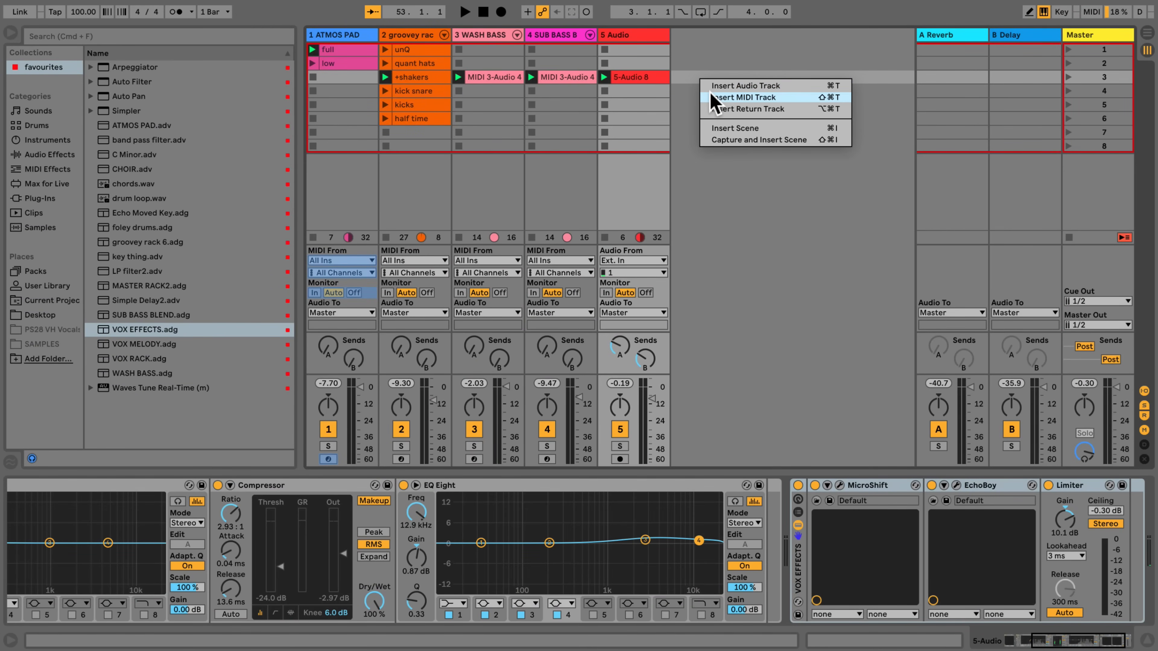
{"action": "left_click", "coordinate": [712, 97]}
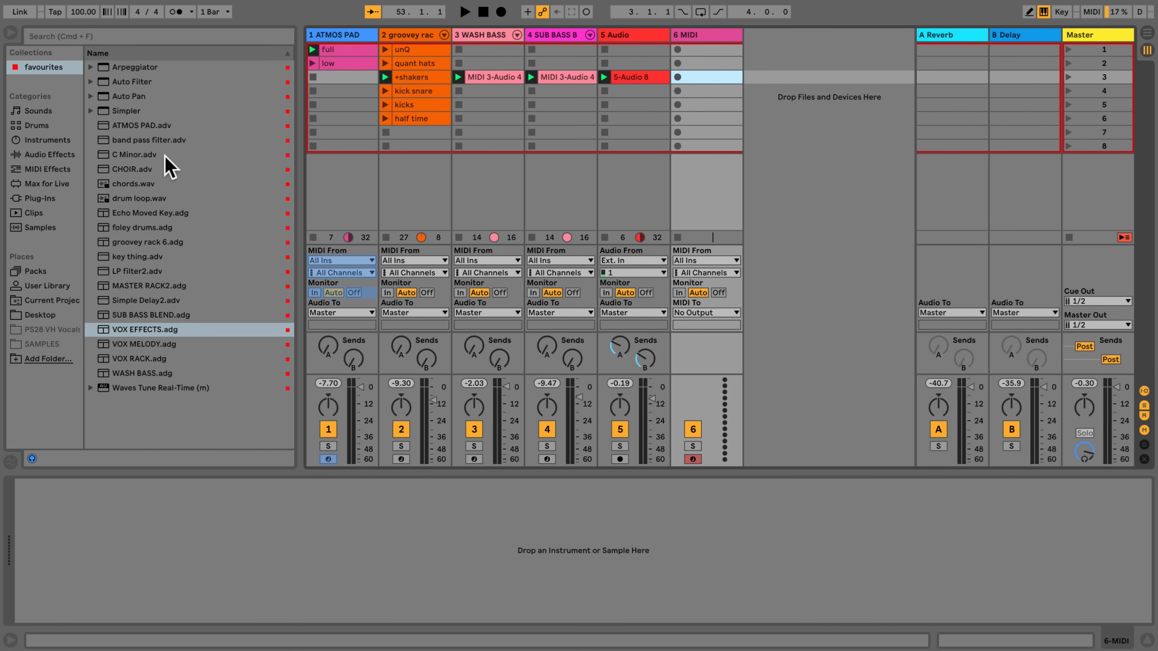
{"action": "left_click_drag", "start_coordinate": [123, 111], "coordinate": [703, 36]}
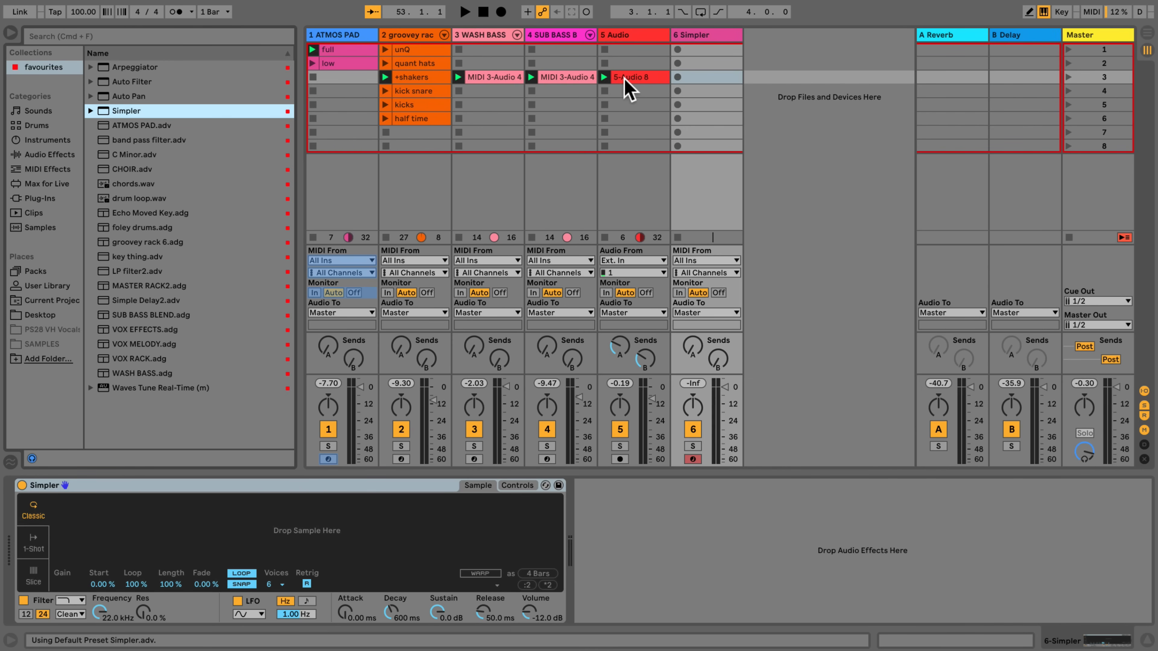
{"action": "left_click_drag", "start_coordinate": [624, 79], "coordinate": [303, 520]}
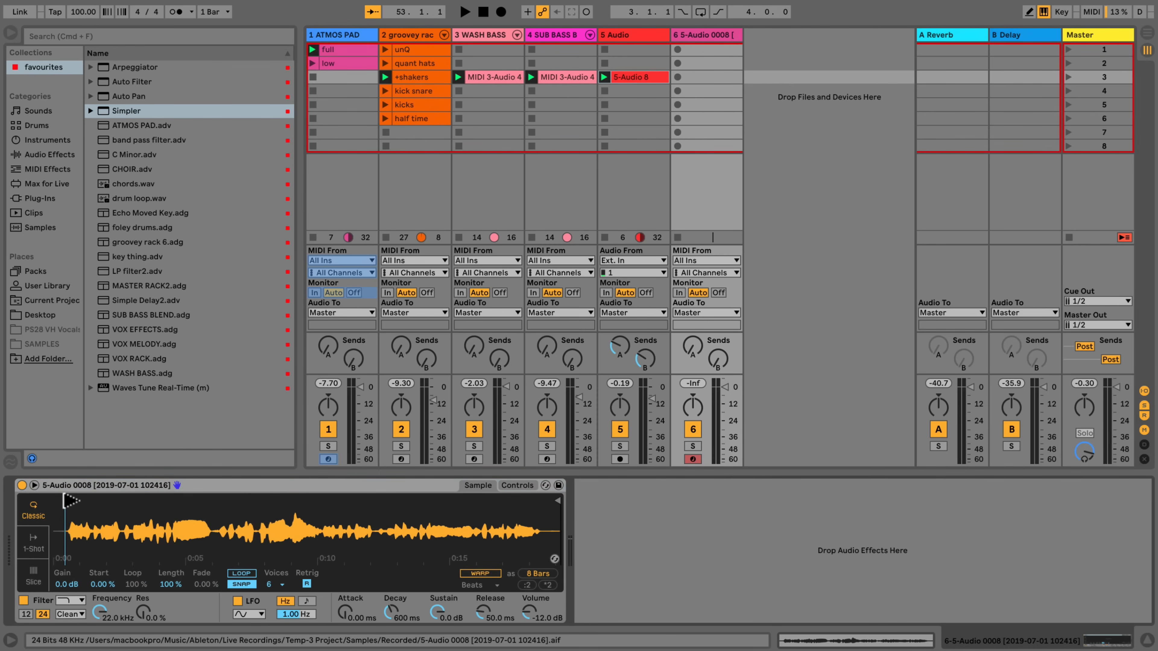
- Switch Simpler to Slice mode with manual slicing and place slice markers along the vocal waveform
{"action": "left_click_drag", "start_coordinate": [202, 546], "coordinate": [202, 573]}
{"action": "scroll", "coordinate": [203, 520], "scroll_direction": "left", "scroll_amount": 5}
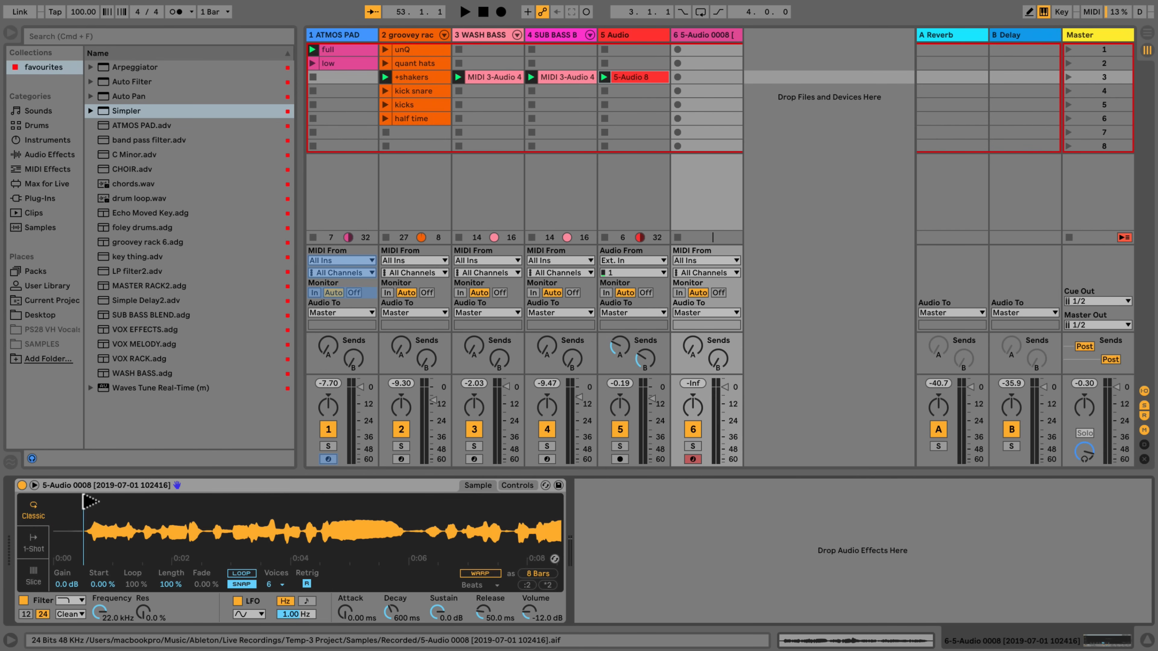
{"action": "left_click", "coordinate": [36, 572]}
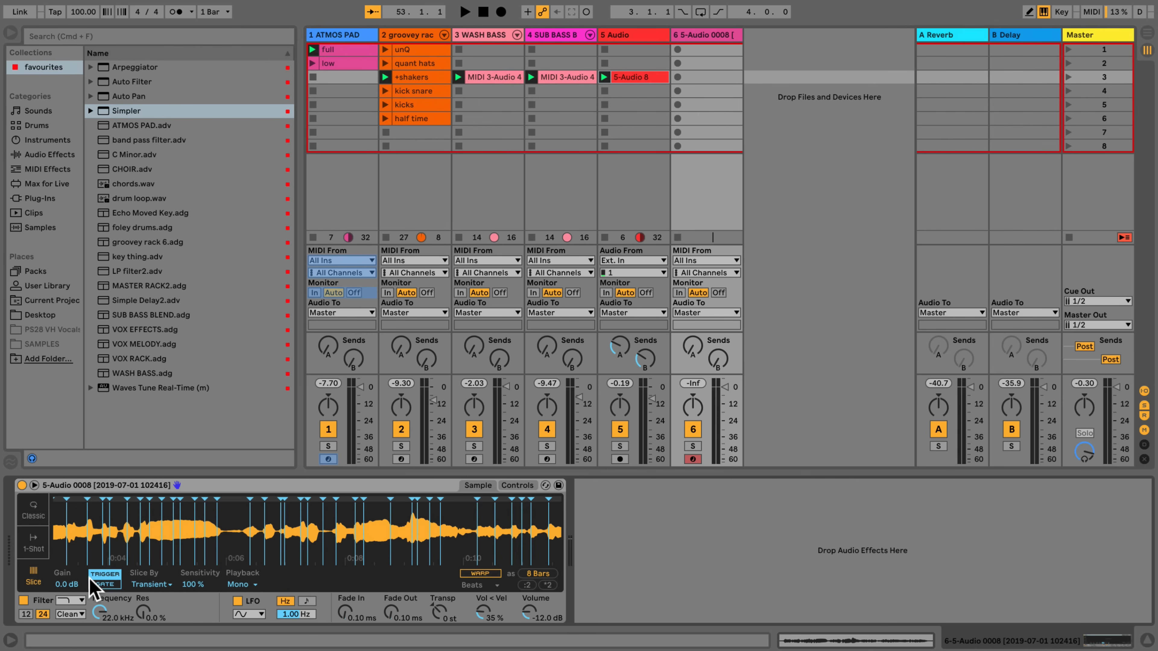
{"action": "left_click", "coordinate": [151, 585]}
{"action": "left_click", "coordinate": [146, 626]}
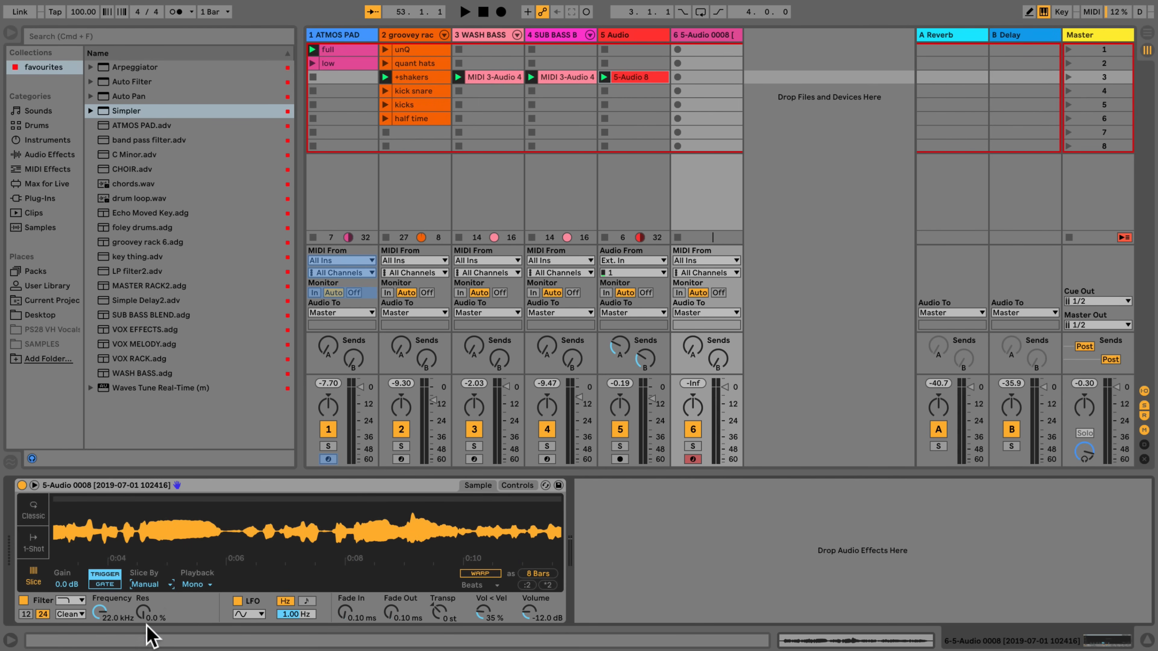
{"action": "scroll", "coordinate": [157, 567], "scroll_direction": "left", "scroll_amount": 5}
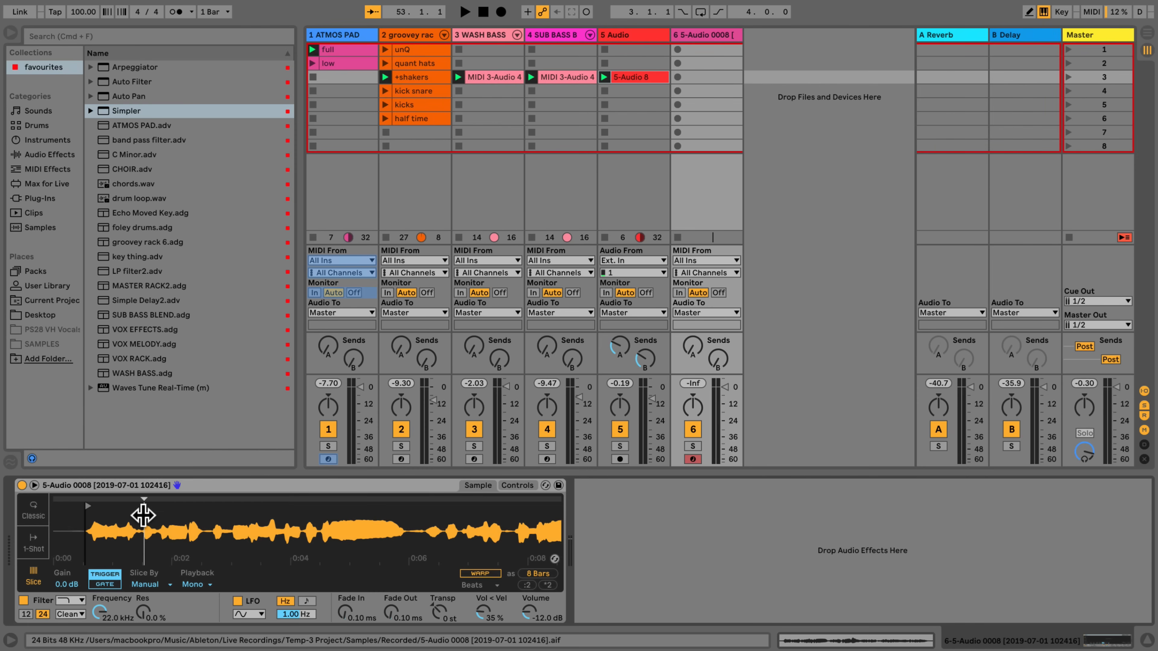
{"action": "double_click", "coordinate": [233, 516]}
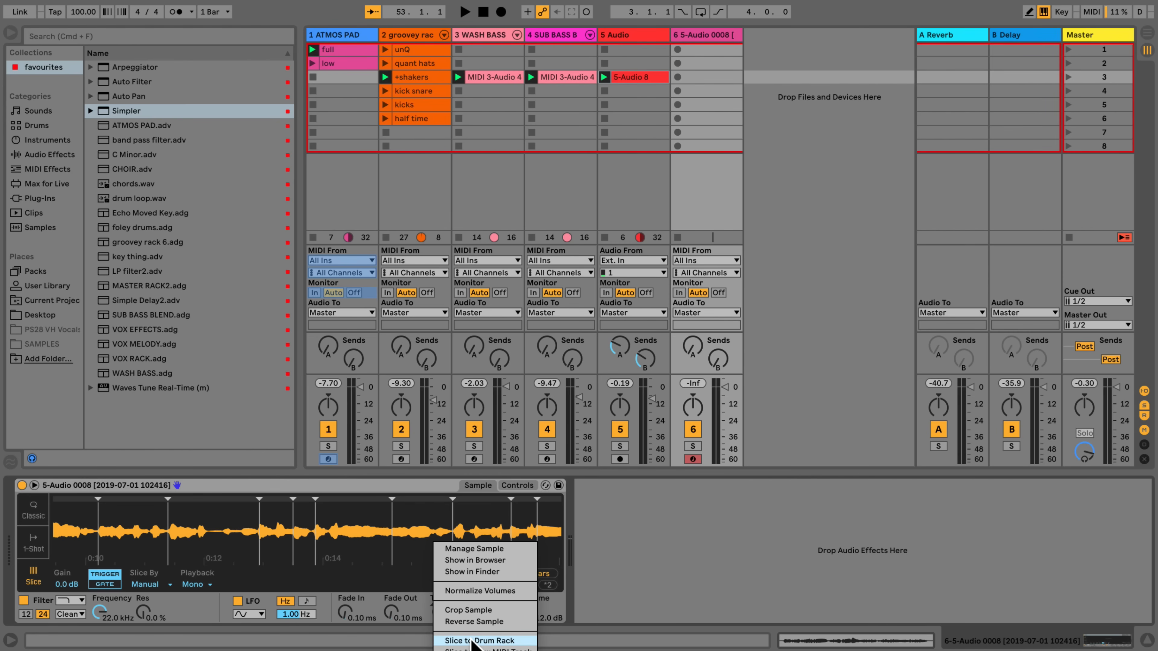
- Slice the sample to a Drum Rack, and show its chain list and devices while auditioning slices
{"action": "left_click", "coordinate": [473, 641]}
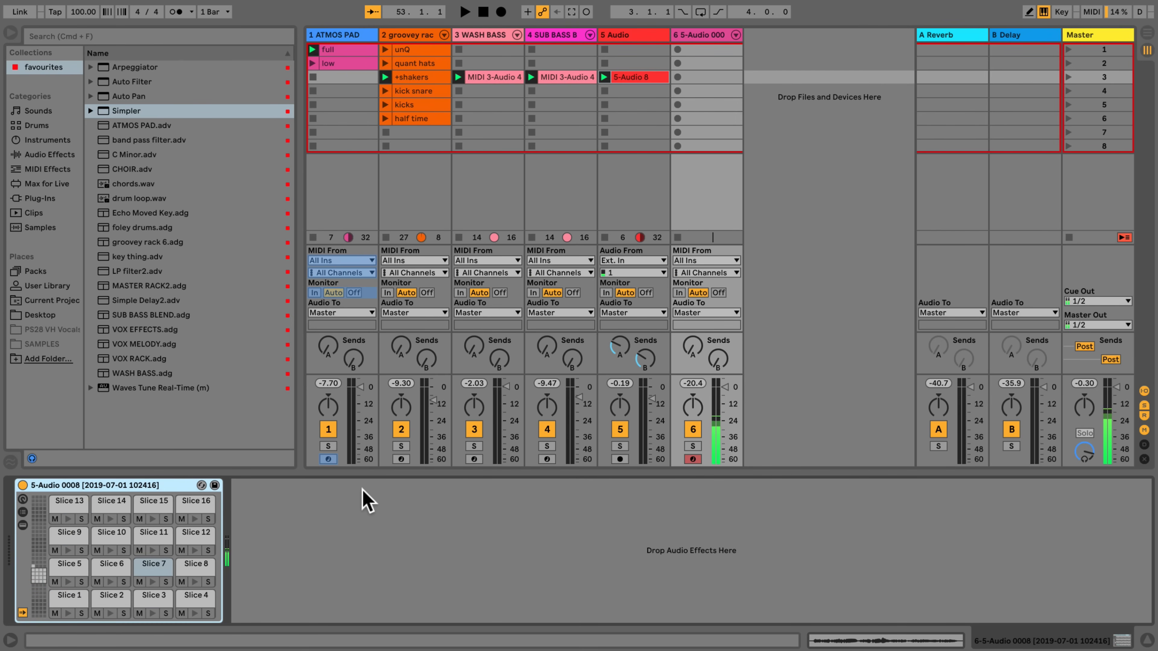
{"action": "left_click", "coordinate": [23, 512]}
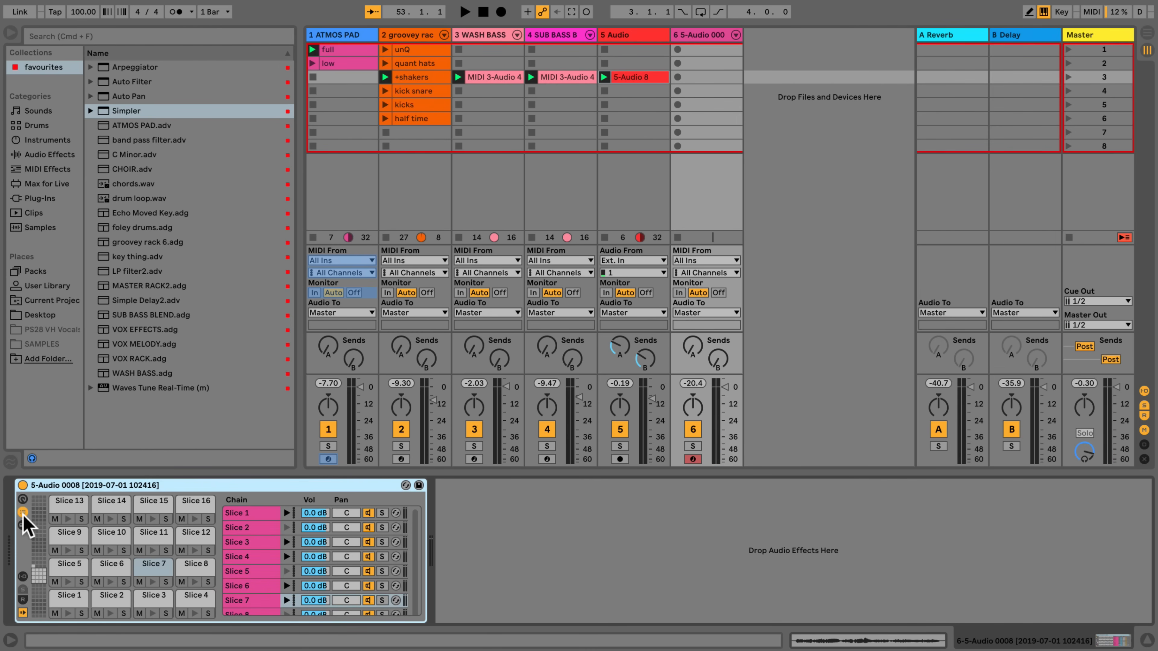
{"action": "left_click", "coordinate": [286, 542]}
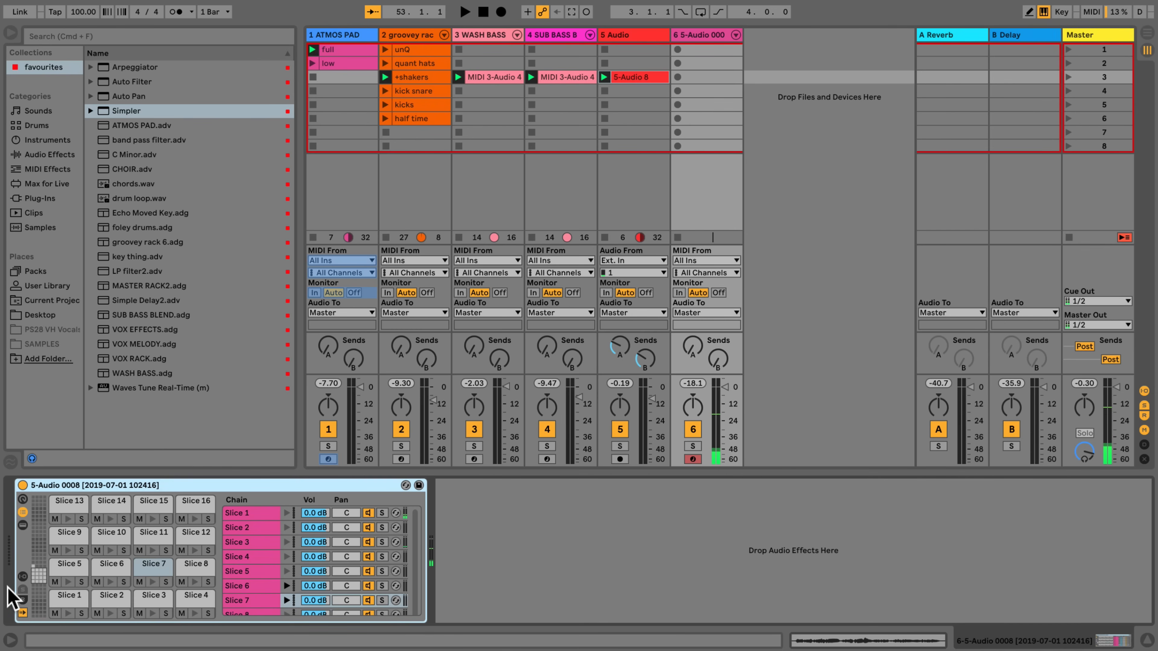
{"action": "left_click", "coordinate": [23, 524]}
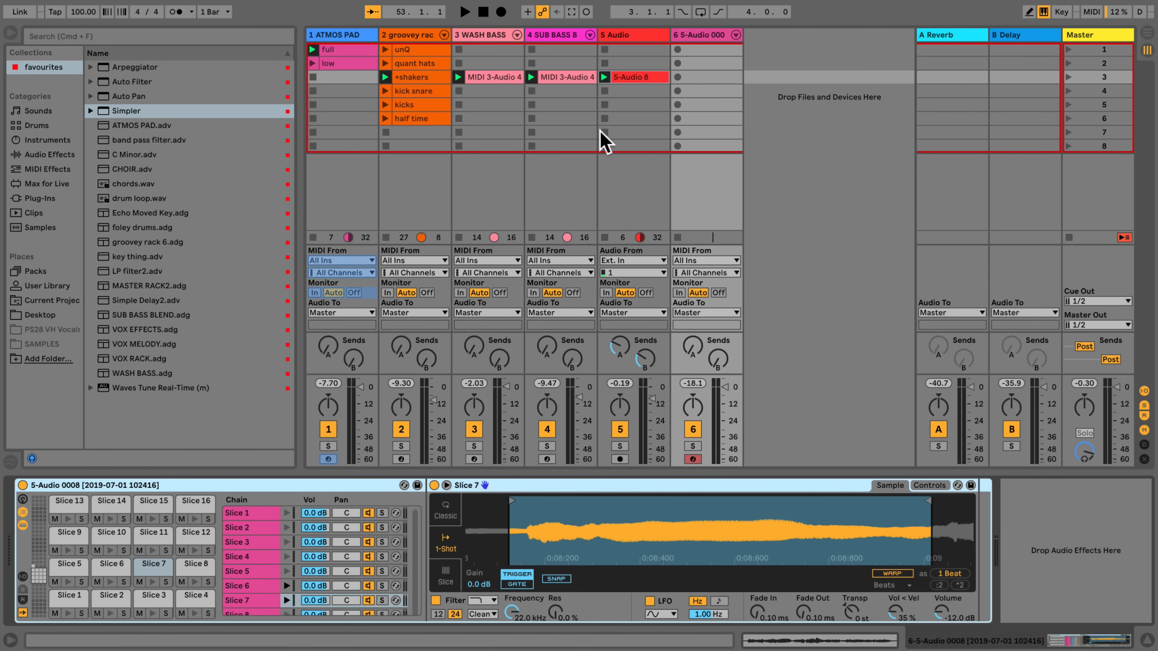
- Load the LP filter2, Simple Delay2 and band pass filter presets onto individual slice pads of the Drum Rack, auditioning the slices
{"action": "left_click", "coordinate": [336, 530]}
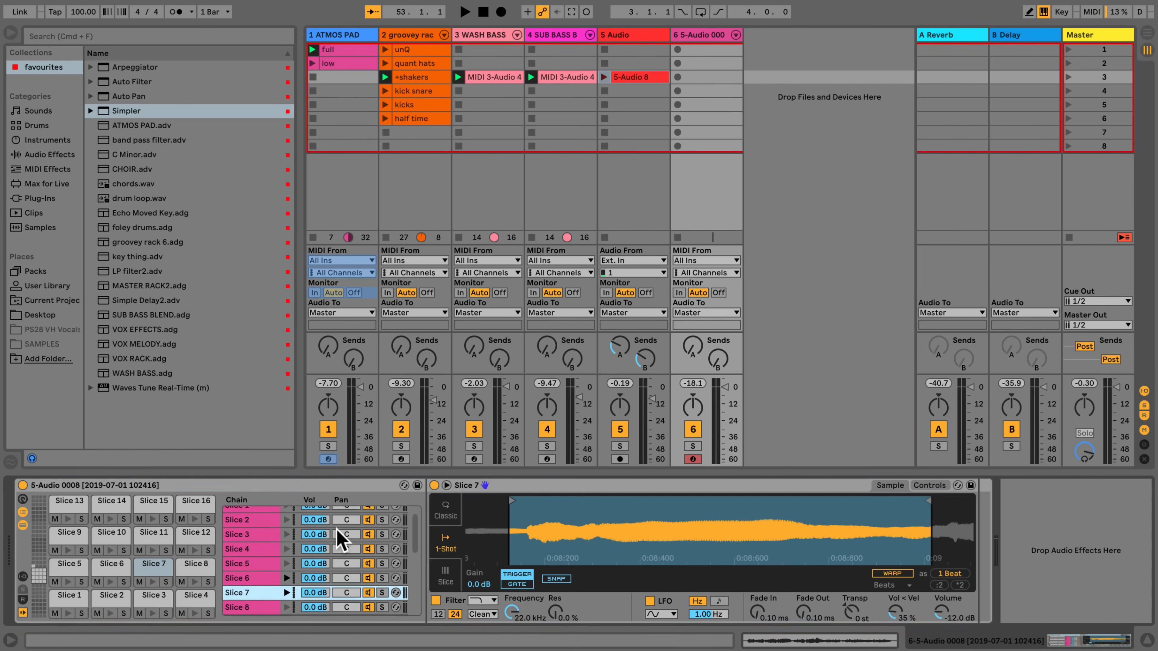
{"action": "left_click", "coordinate": [108, 516]}
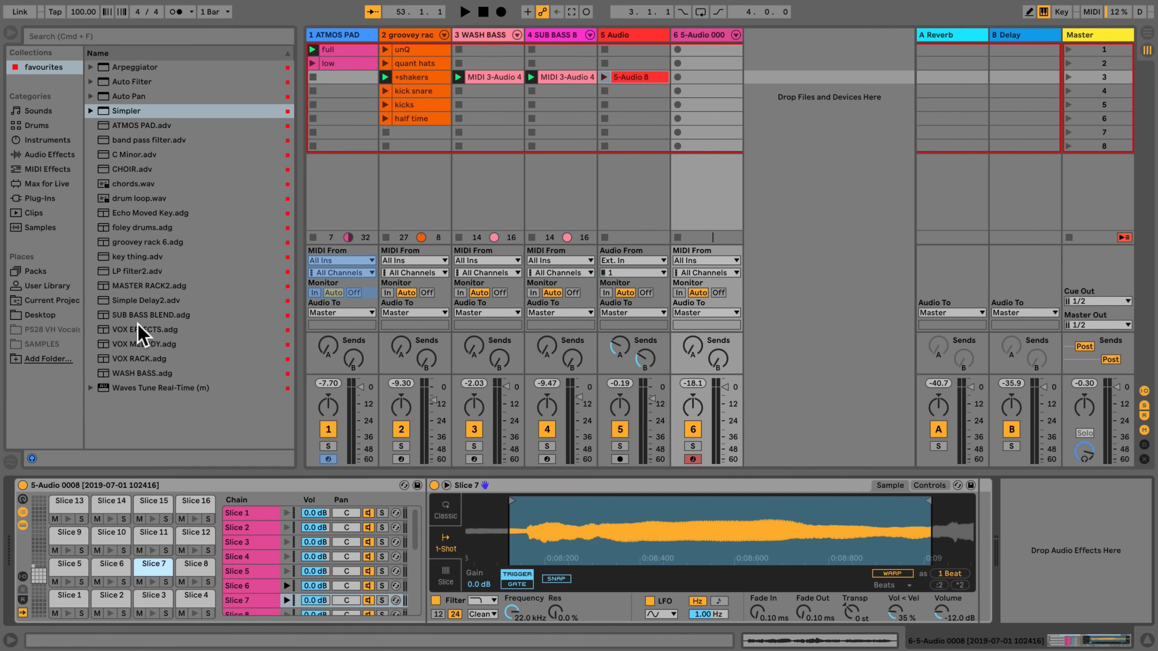
{"action": "left_click", "coordinate": [131, 271]}
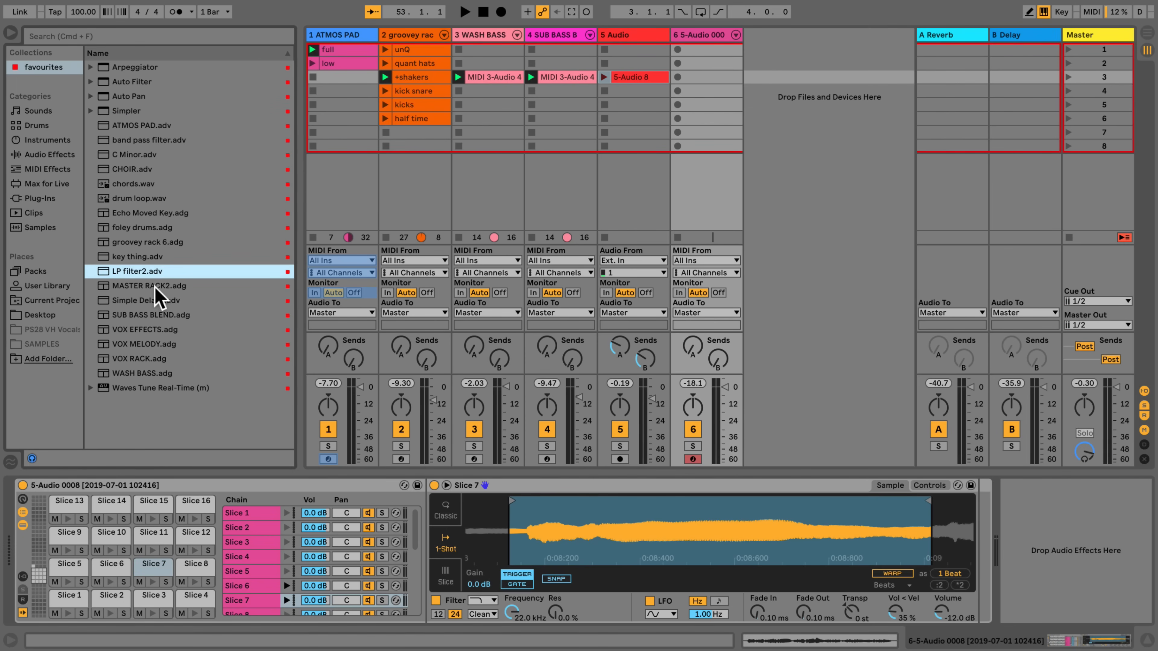
{"action": "left_click_drag", "start_coordinate": [132, 301], "coordinate": [119, 605]}
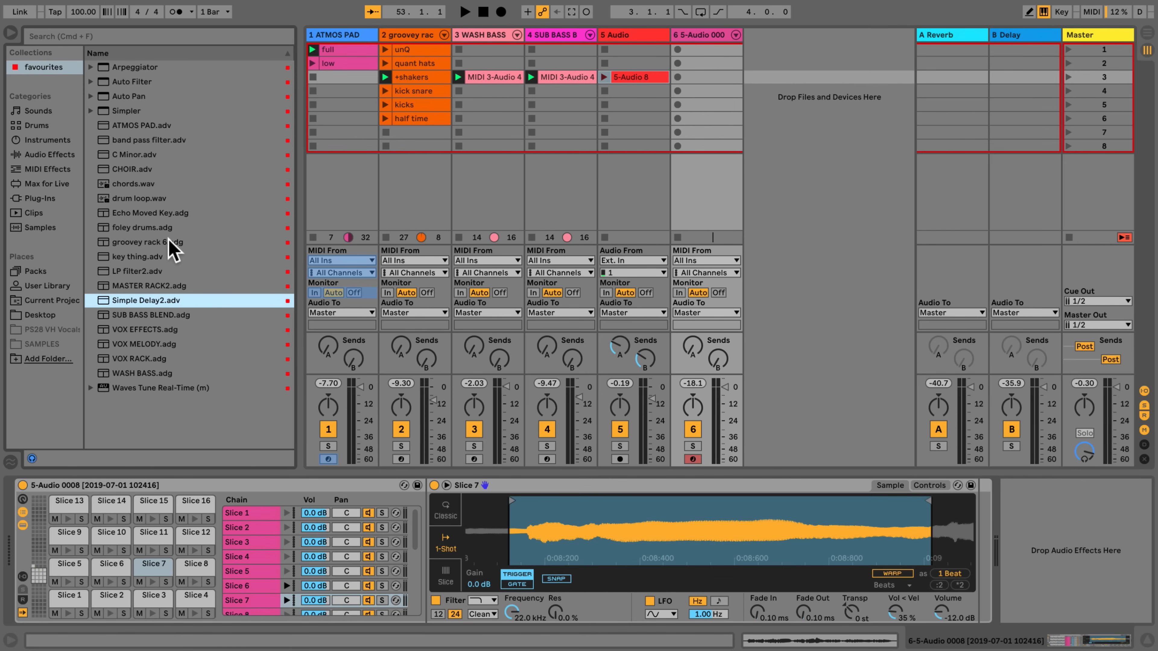
{"action": "left_click", "coordinate": [140, 142]}
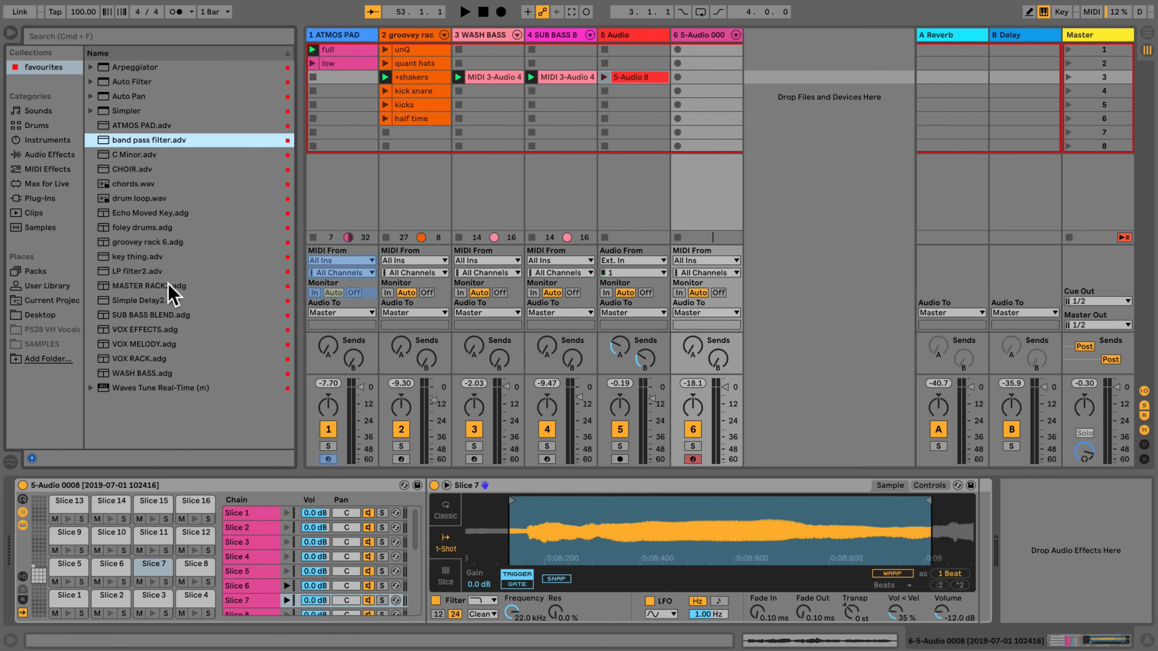
{"action": "key", "text": "Return"}
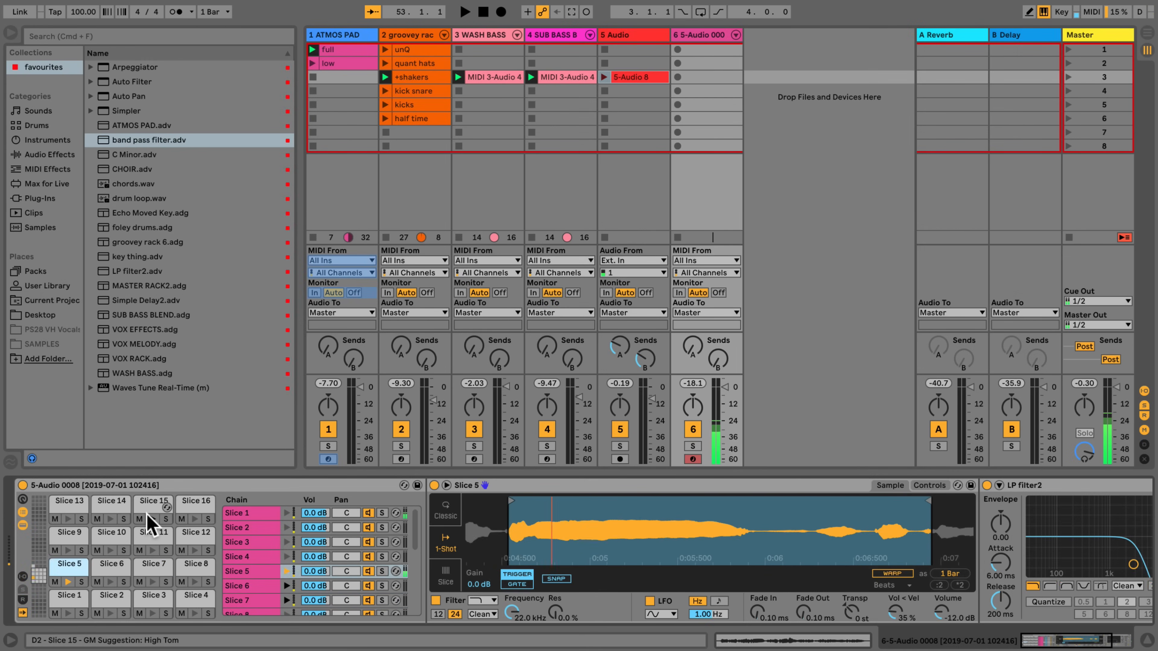
{"action": "left_click", "coordinate": [148, 514]}
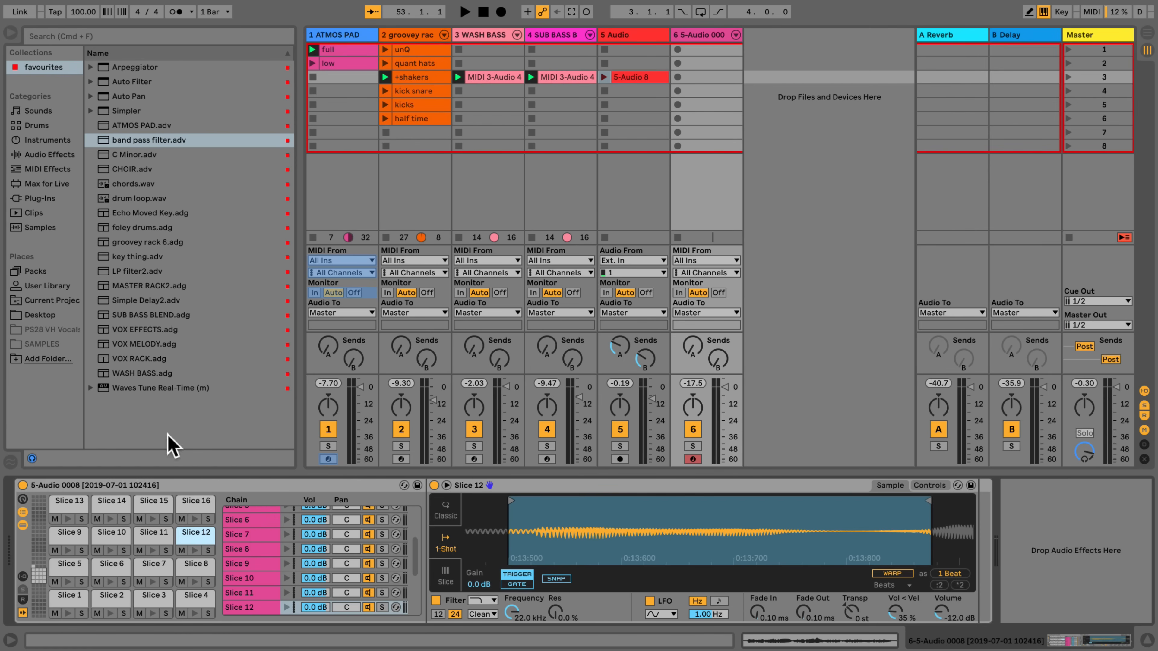
- Add VOX RACK after the vocal Drum Rack and lower its Compressor threshold to -37.6 dB
{"action": "left_click_drag", "start_coordinate": [129, 359], "coordinate": [1039, 565]}
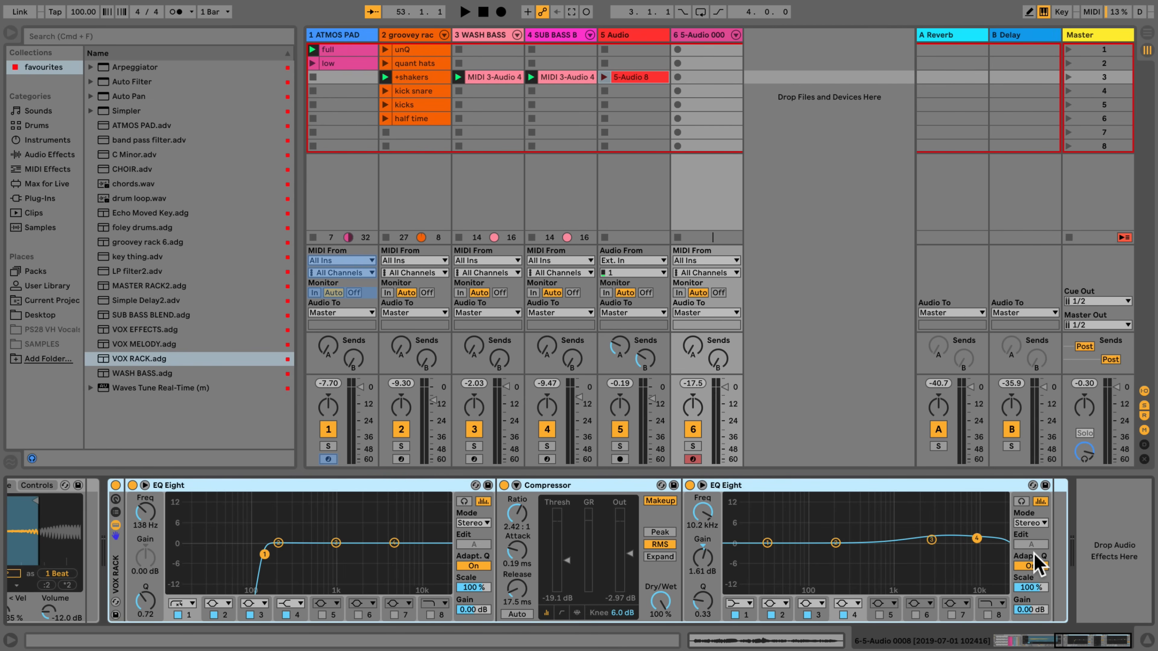
{"action": "scroll", "coordinate": [1034, 563], "scroll_direction": "left", "scroll_amount": 5}
{"action": "left_click_drag", "start_coordinate": [859, 576], "coordinate": [859, 593]}
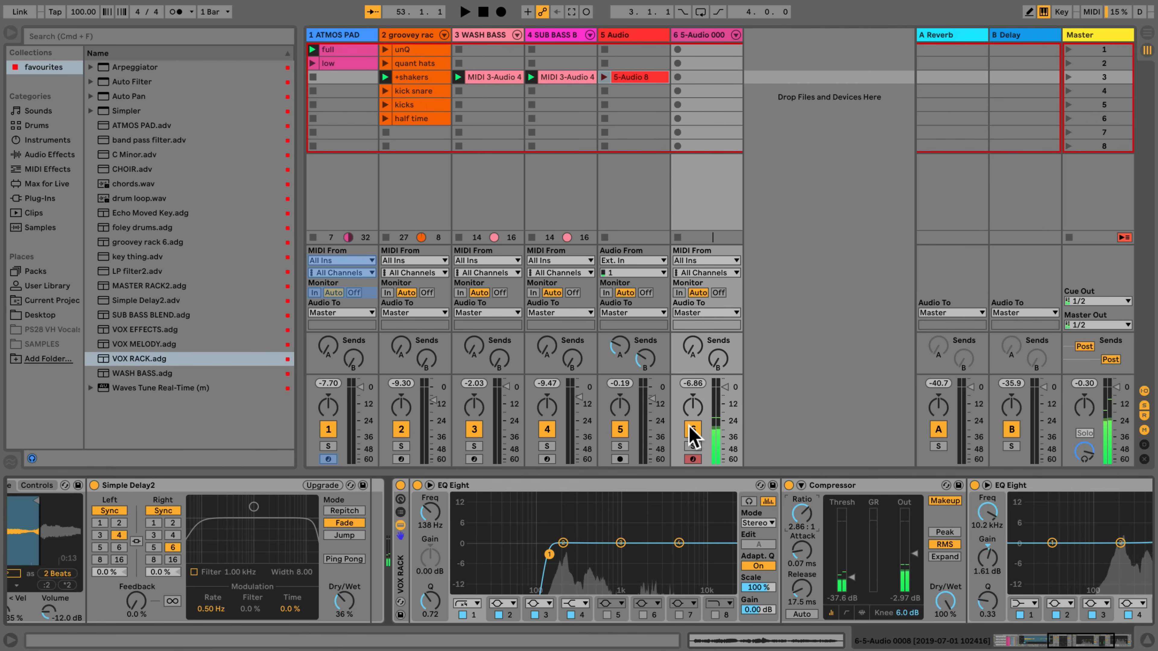
- Insert an empty MIDI clip in scene 3 of track 6, launch it, and enlarge the note editor
{"action": "left_click", "coordinate": [701, 78]}
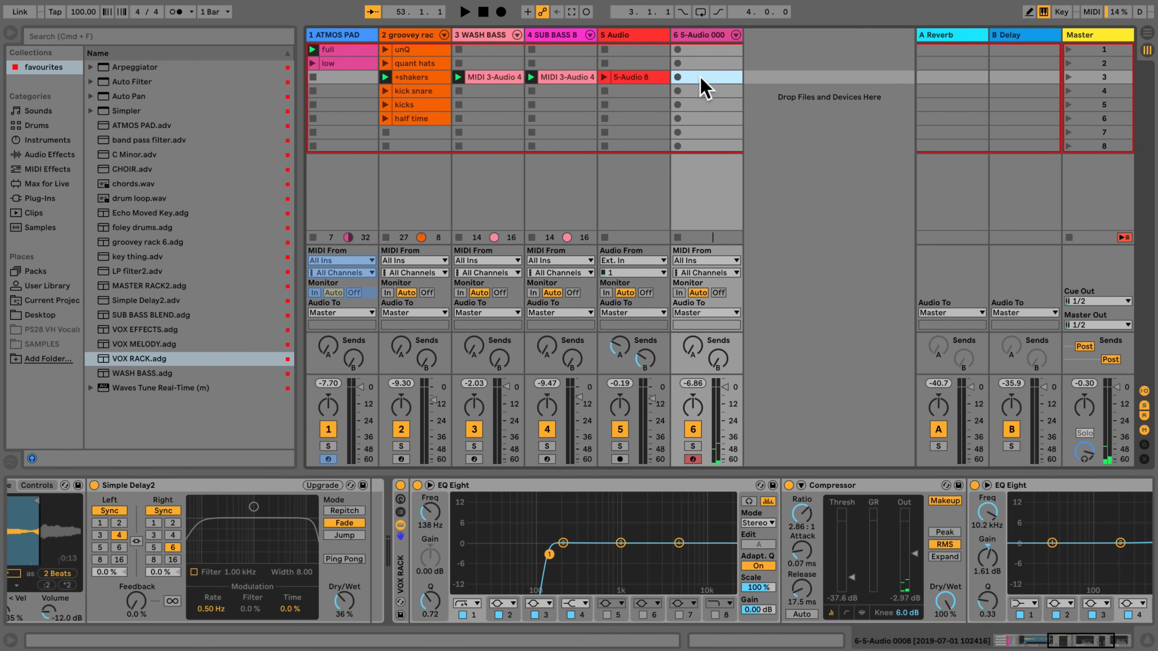
{"action": "right_click", "coordinate": [702, 86]}
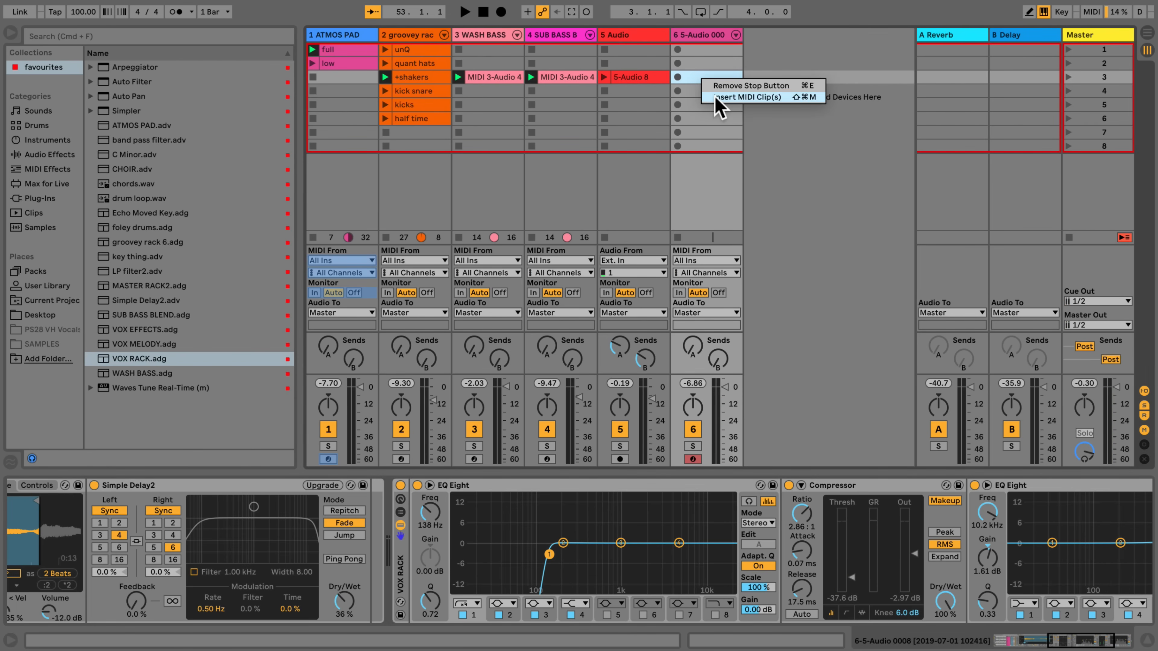
{"action": "left_click", "coordinate": [717, 97]}
{"action": "left_click", "coordinate": [677, 76]}
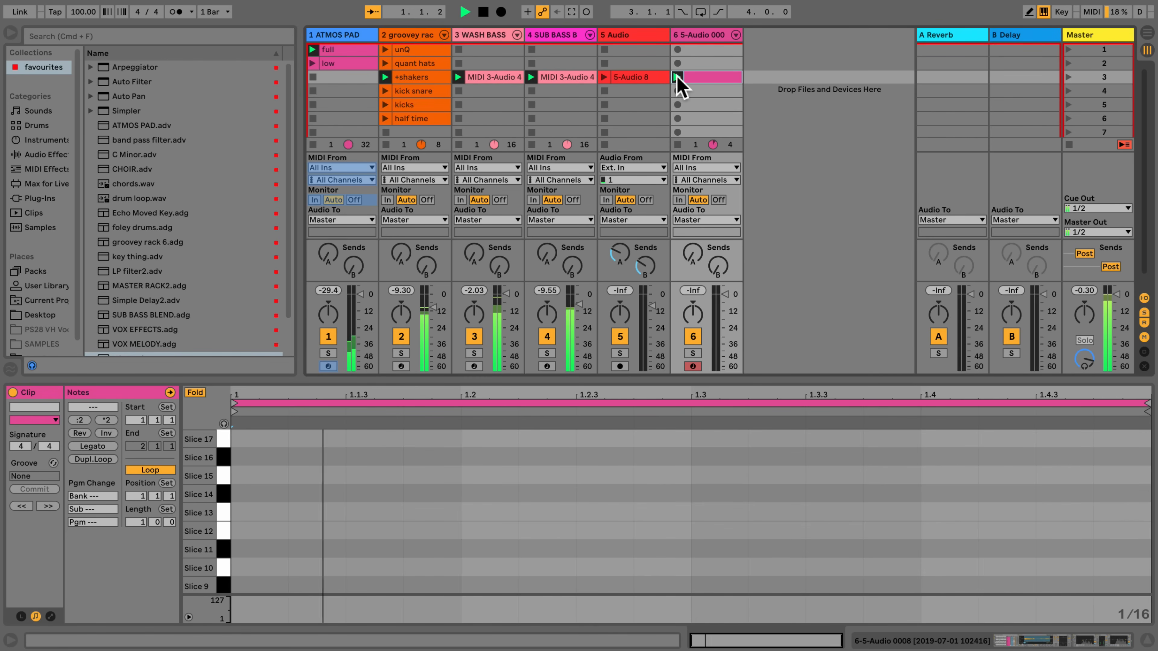
{"action": "left_click_drag", "start_coordinate": [624, 370], "coordinate": [623, 312]}
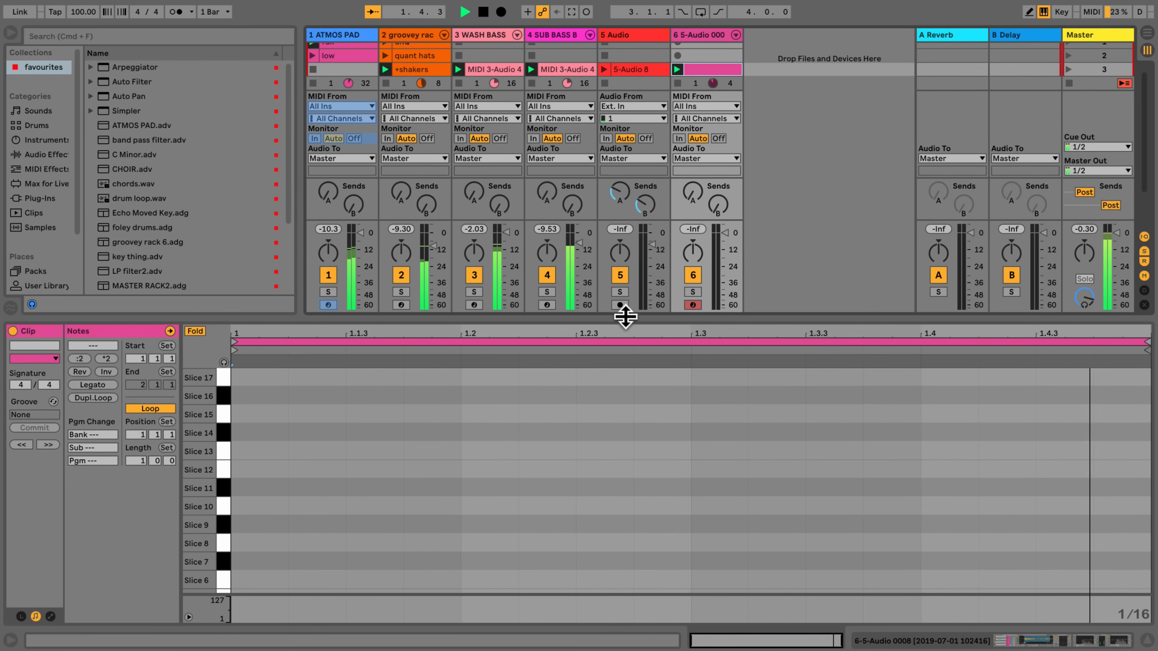
- Place sixteenth notes for Slice 15 at 1.1.1, Slice 12 at 1.1.4 and Slice 8 at 1.2.1 in the clip
{"action": "double_click", "coordinate": [267, 413]}
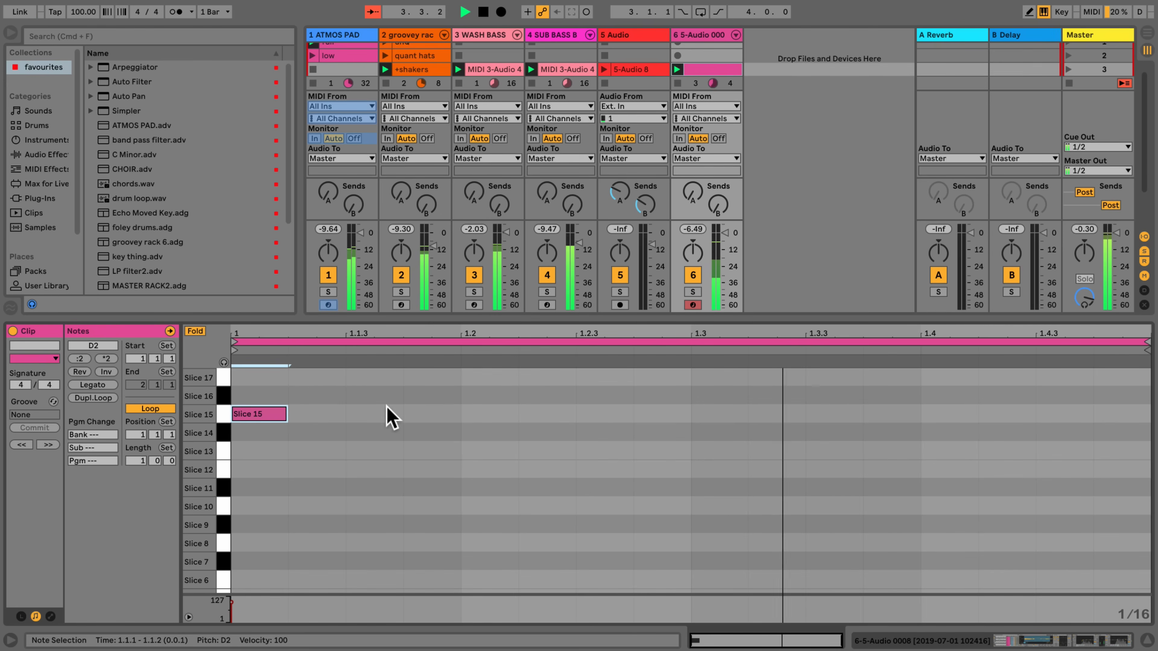
{"action": "double_click", "coordinate": [376, 450]}
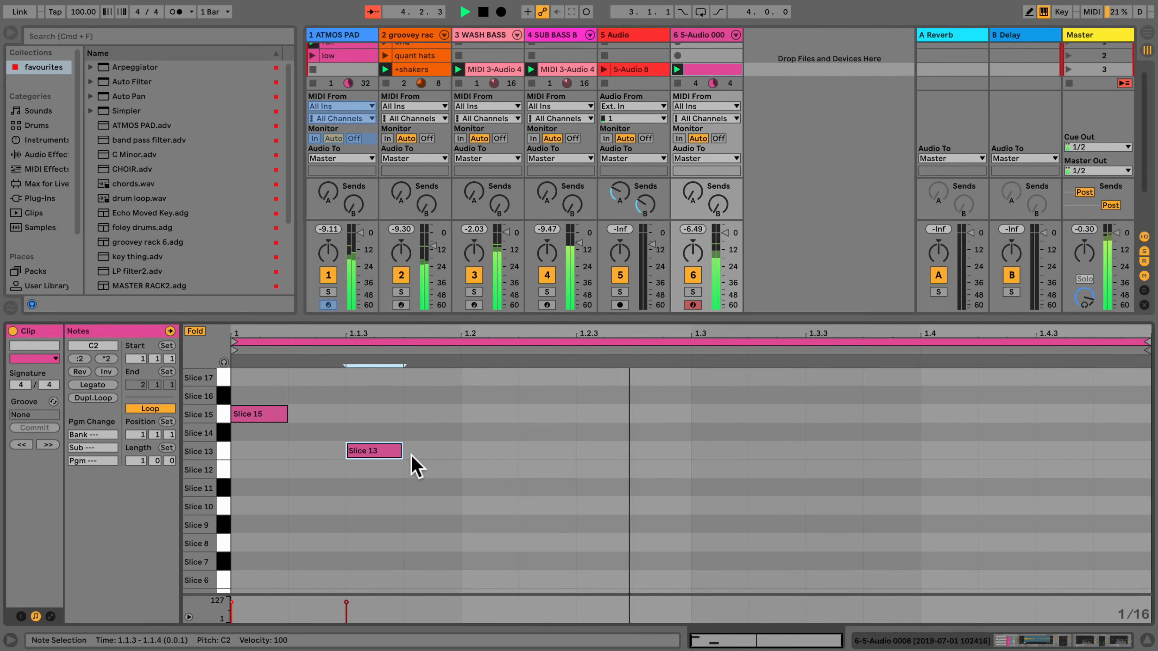
{"action": "left_click_drag", "start_coordinate": [380, 458], "coordinate": [434, 473]}
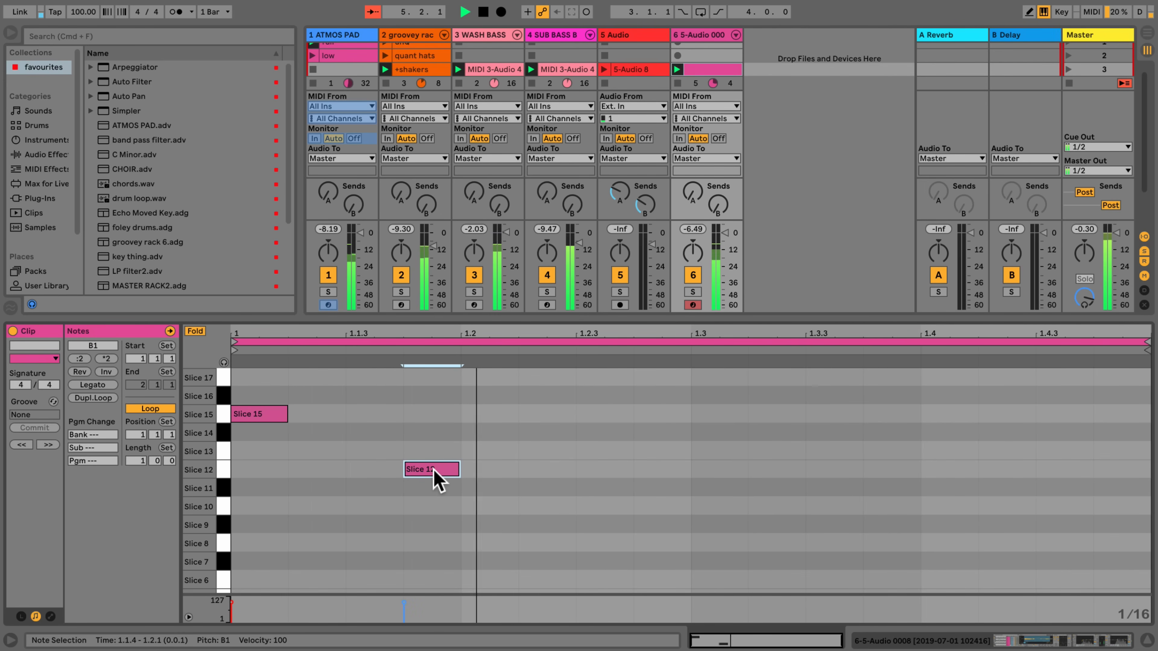
{"action": "double_click", "coordinate": [556, 507]}
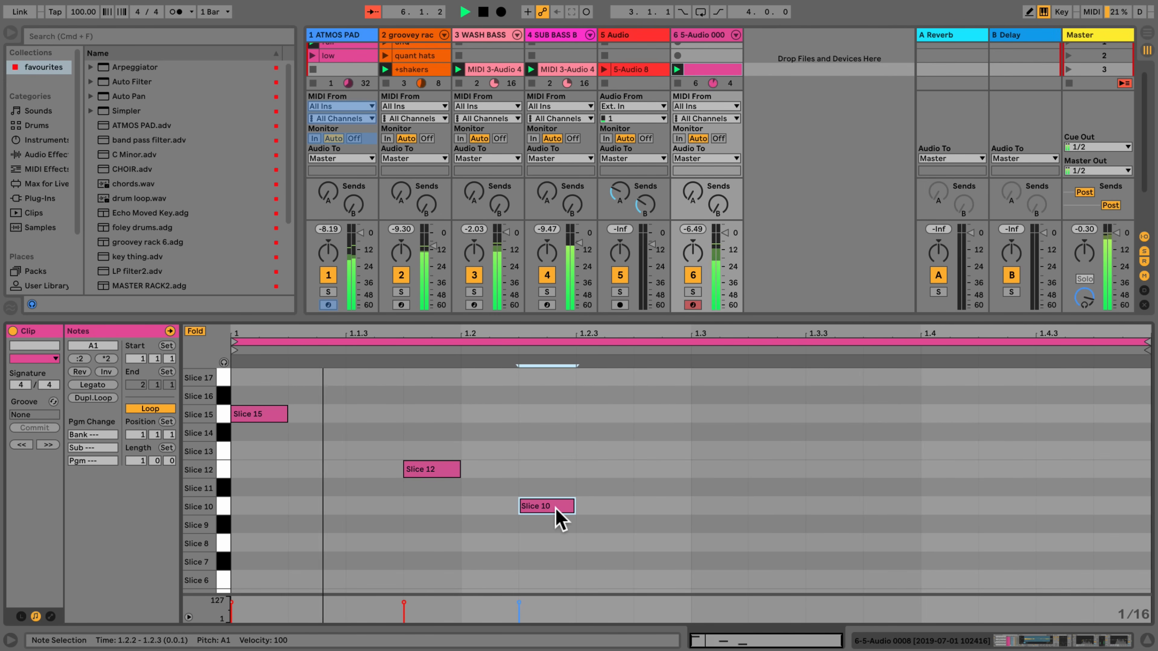
{"action": "left_click_drag", "start_coordinate": [555, 508], "coordinate": [511, 547]}
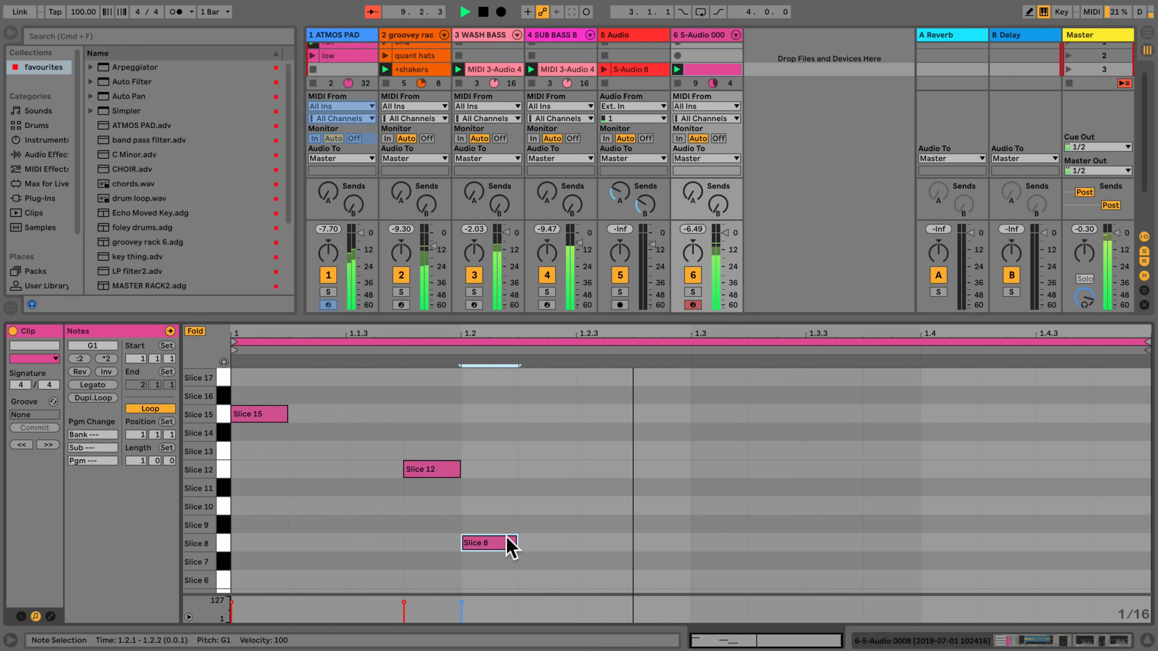
- Add sixteenth notes for Slice 10 at 1.3.1 and Slice 14 at 1.3.4 to the clip
{"action": "double_click", "coordinate": [604, 508]}
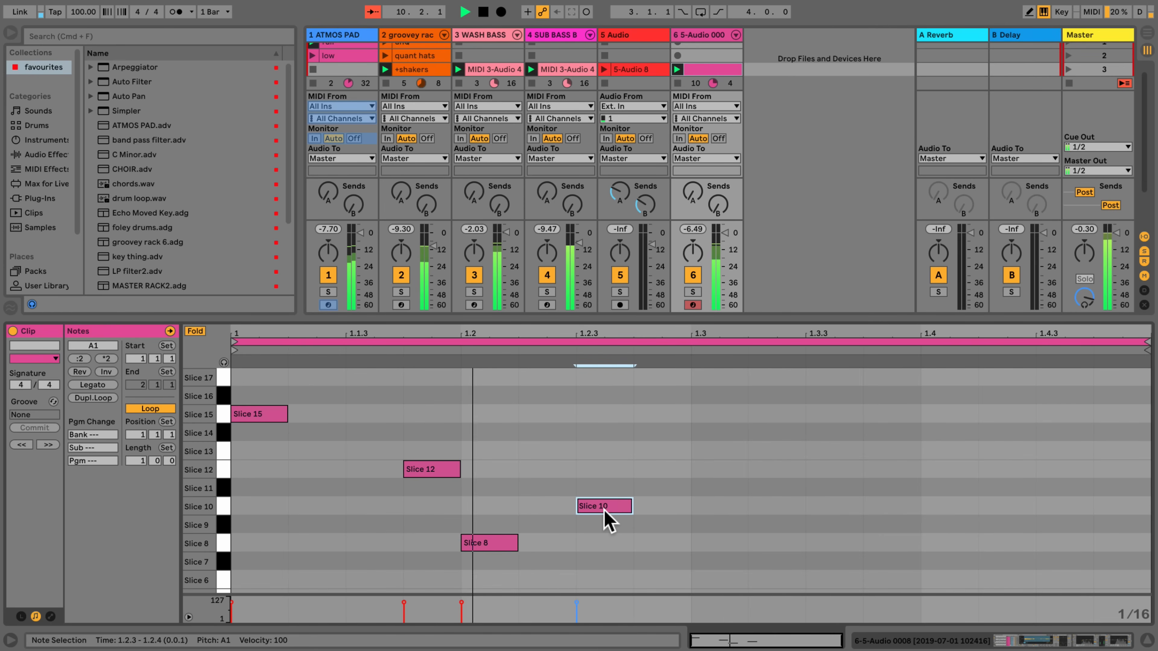
{"action": "left_click_drag", "start_coordinate": [623, 509], "coordinate": [744, 510]}
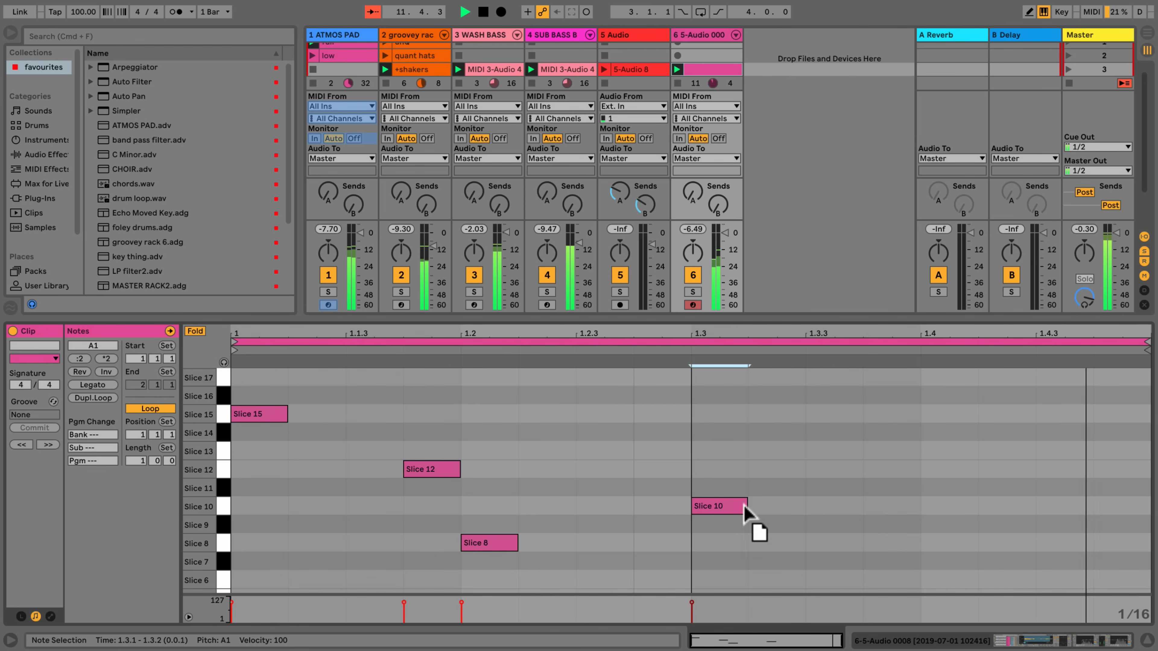
{"action": "scroll", "coordinate": [799, 543], "scroll_direction": "down", "scroll_amount": 1}
{"action": "double_click", "coordinate": [888, 419]}
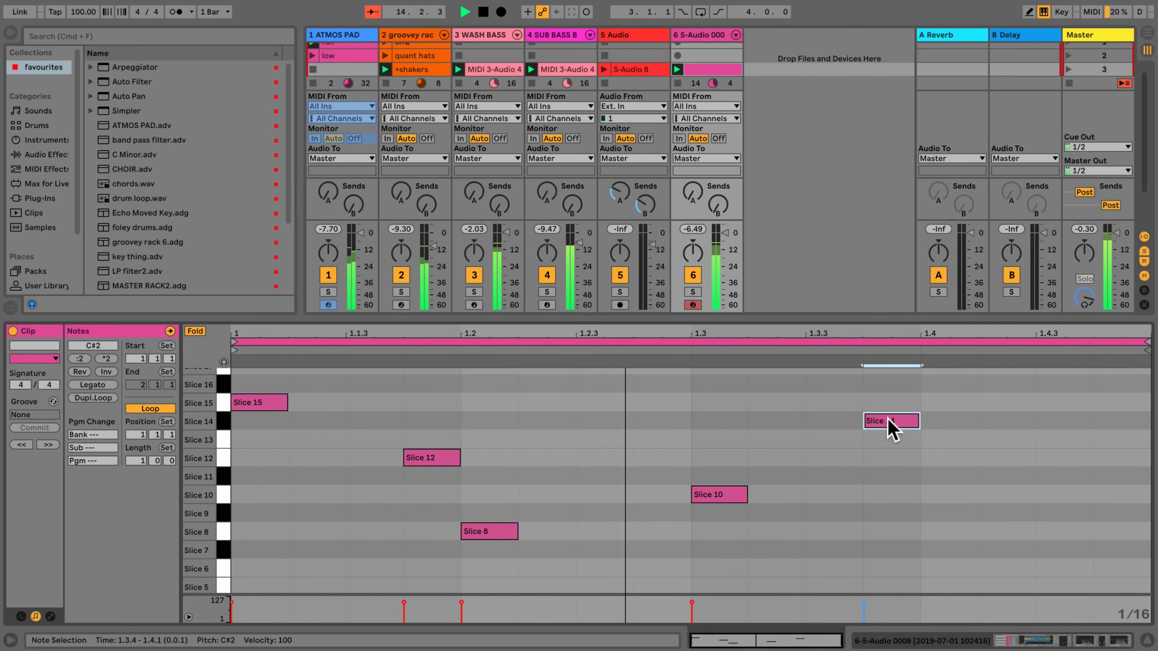
{"action": "left_click", "coordinate": [972, 410]}
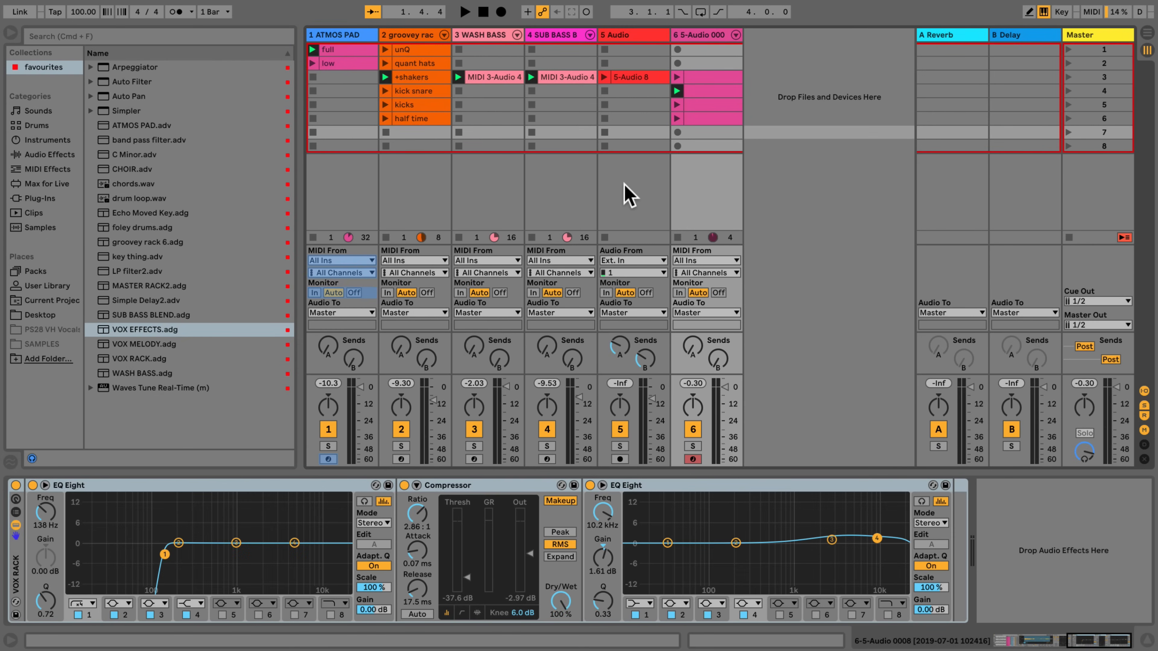
- Start playback, add VOX EFFECTS after VOX RACK, adjust the EchoBoy mix, and close the EchoBoy and MicroShift windows
{"action": "key", "text": "space"}
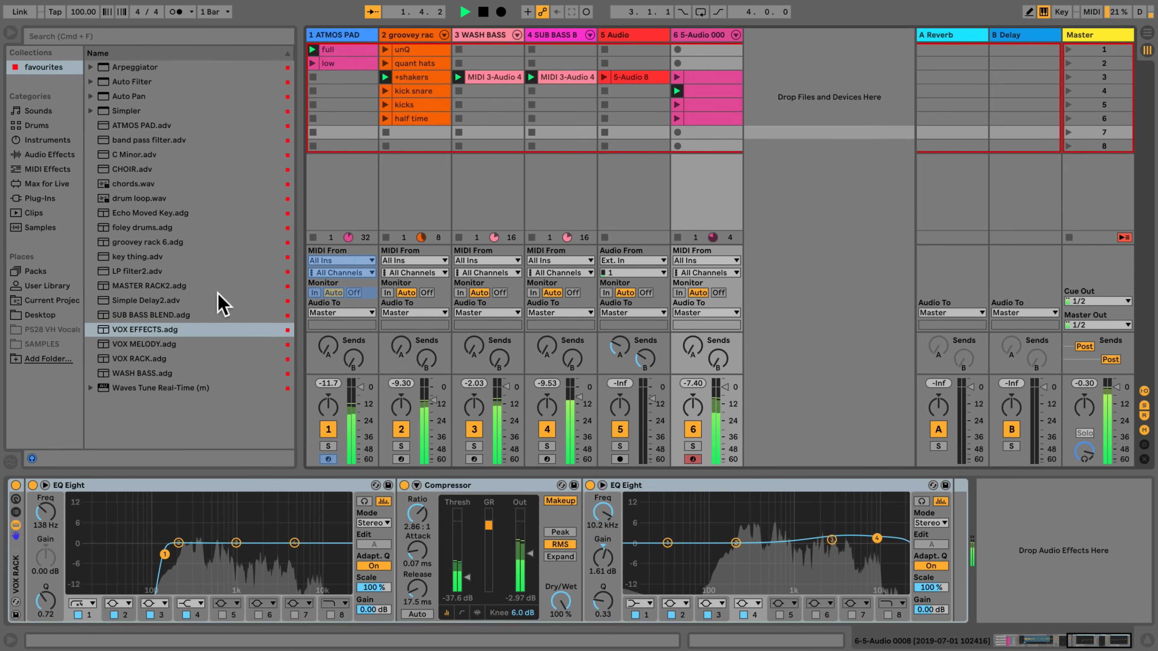
{"action": "mouse_move", "coordinate": [228, 330]}
{"action": "left_mouse_down"}
{"action": "mouse_move", "coordinate": [816, 438]}
{"action": "mouse_move", "coordinate": [1008, 529]}
{"action": "left_mouse_up"}
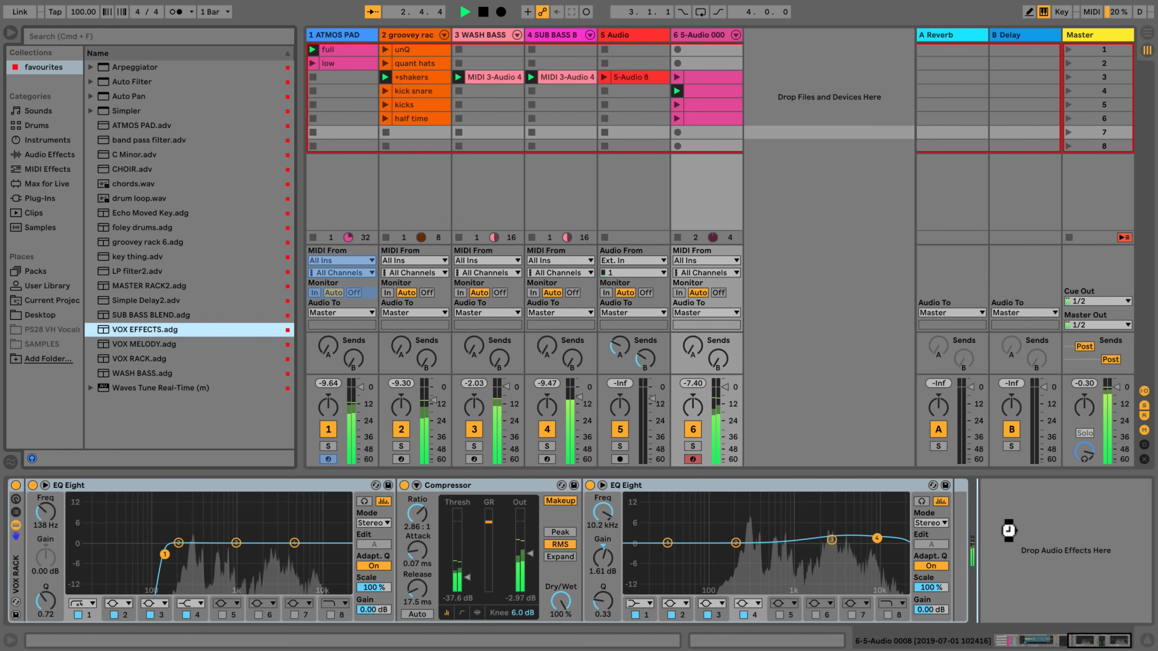
{"action": "left_click_drag", "start_coordinate": [1010, 539], "coordinate": [1009, 538]}
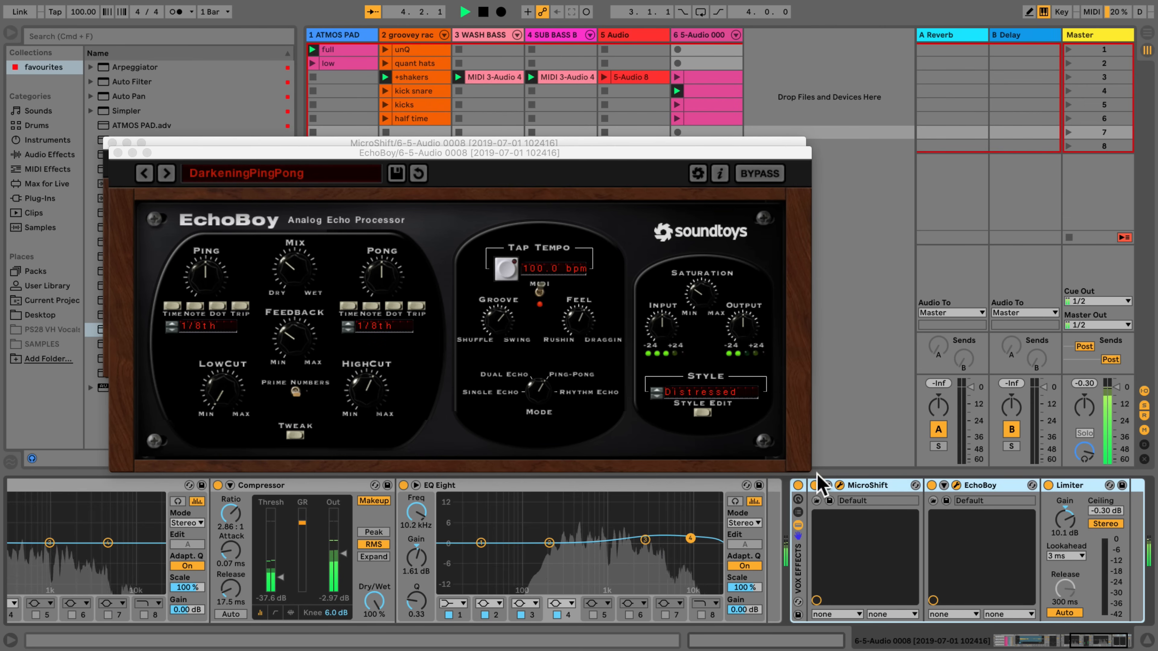
{"action": "left_click_drag", "start_coordinate": [286, 274], "coordinate": [292, 262]}
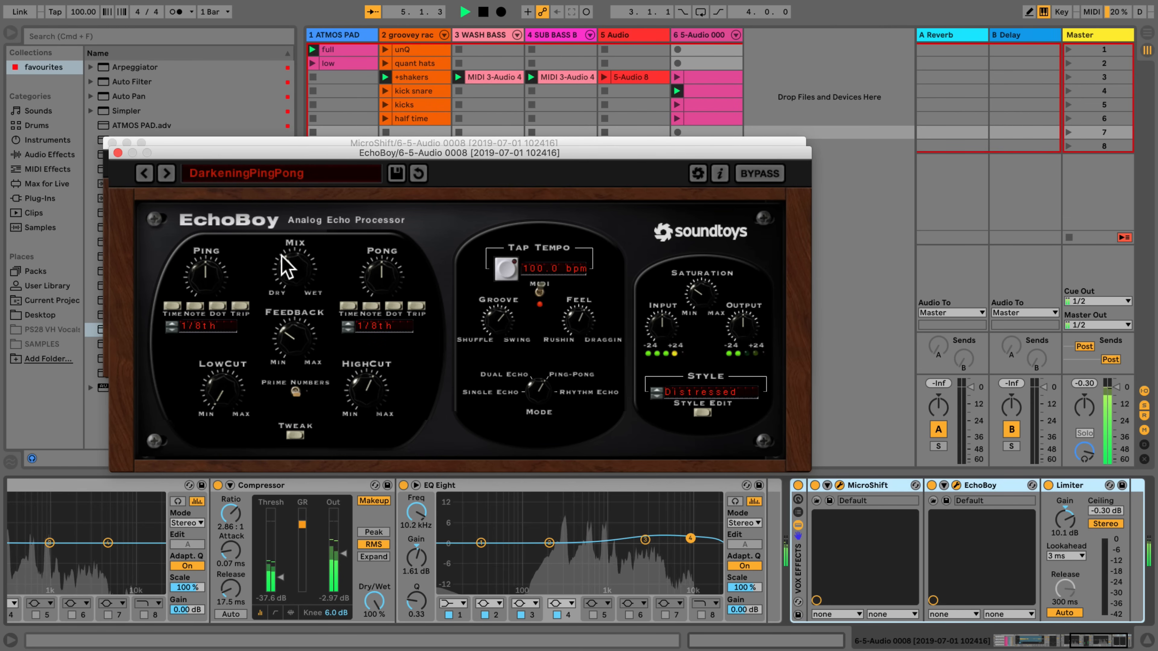
{"action": "left_click", "coordinate": [118, 152]}
{"action": "left_click", "coordinate": [112, 143]}
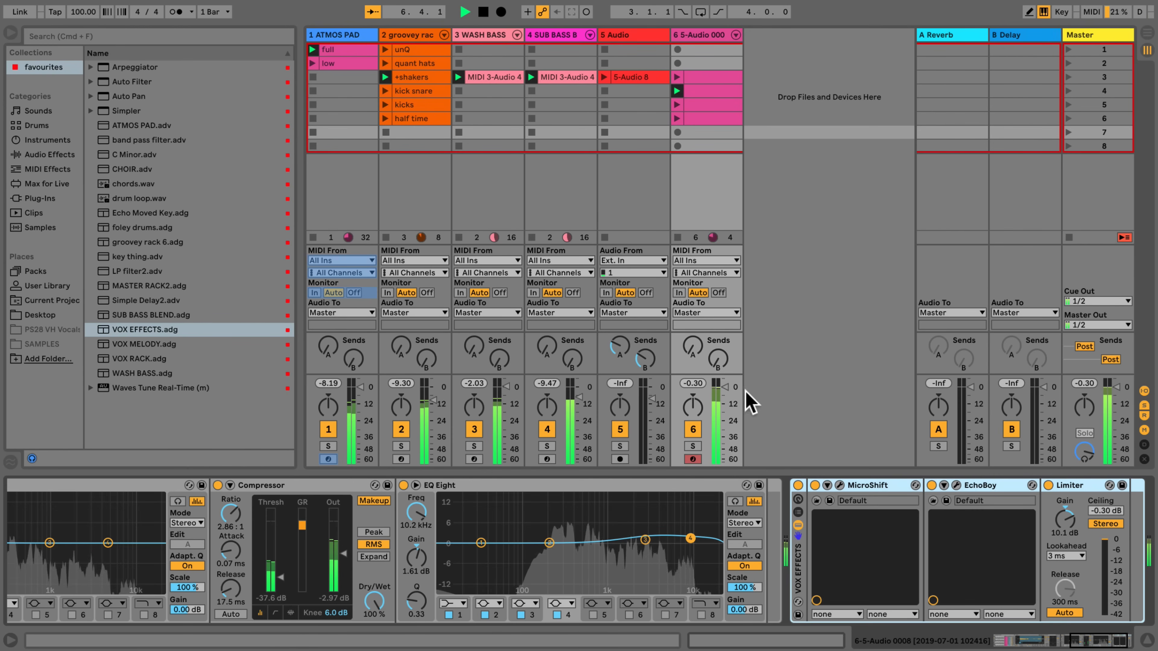
- Lower track 6 to about -2.6 dB, and launch its scene 5 and 6 clips with the kicks and half time drum clips
{"action": "left_click_drag", "start_coordinate": [725, 388], "coordinate": [725, 392]}
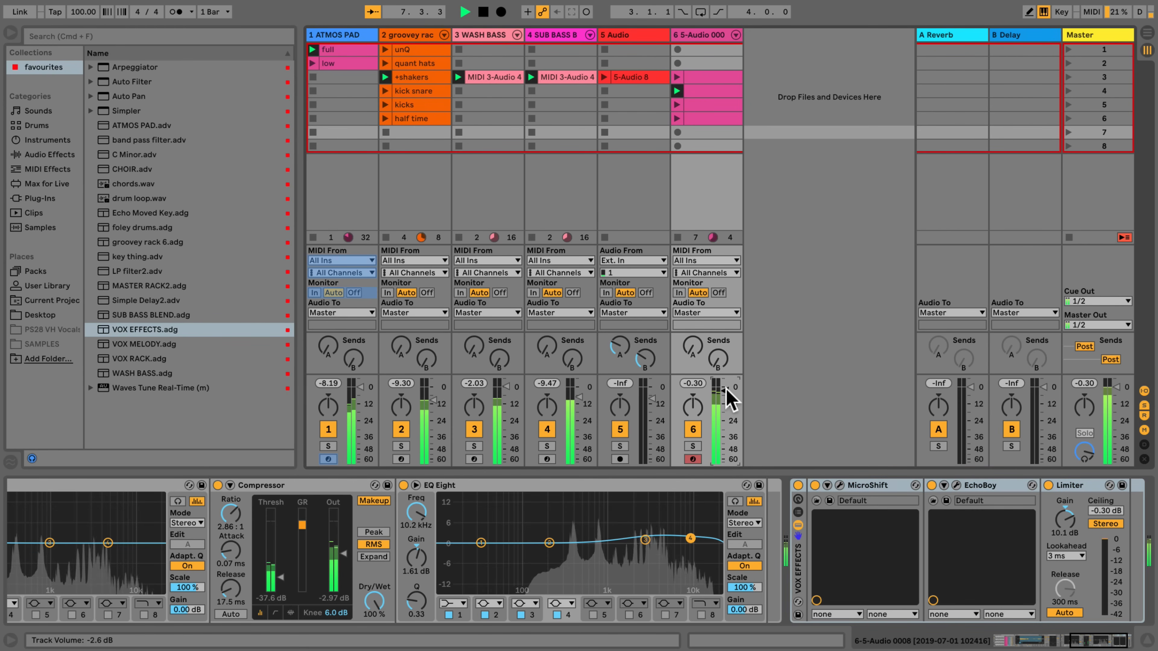
{"action": "left_click", "coordinate": [677, 104]}
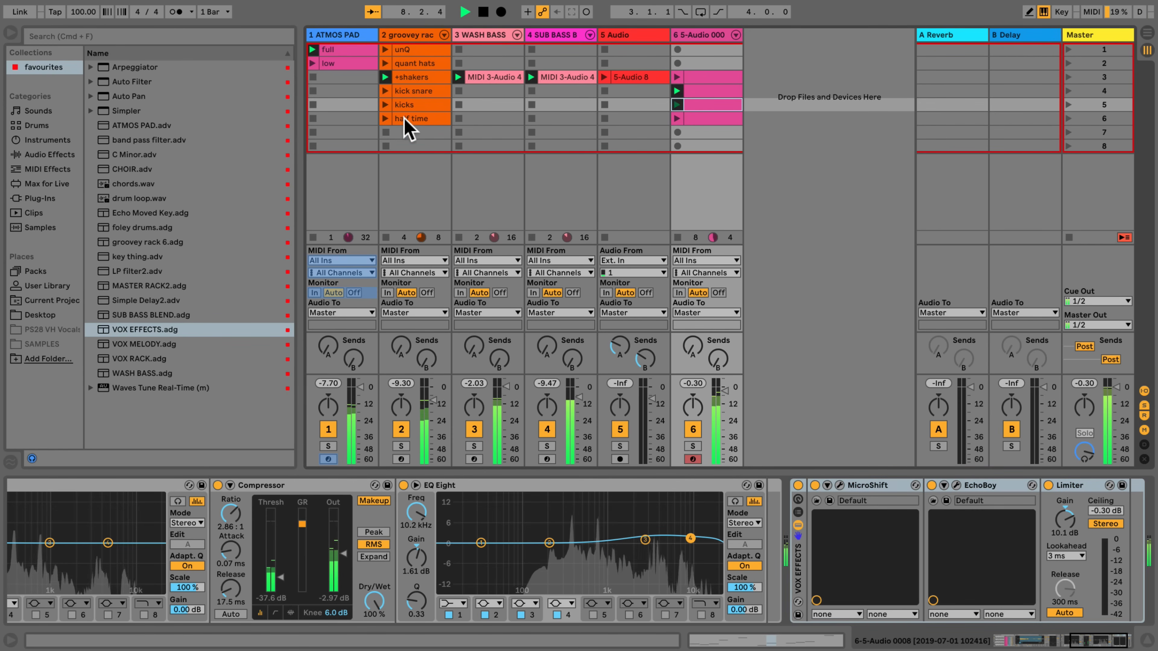
{"action": "left_click", "coordinate": [385, 104]}
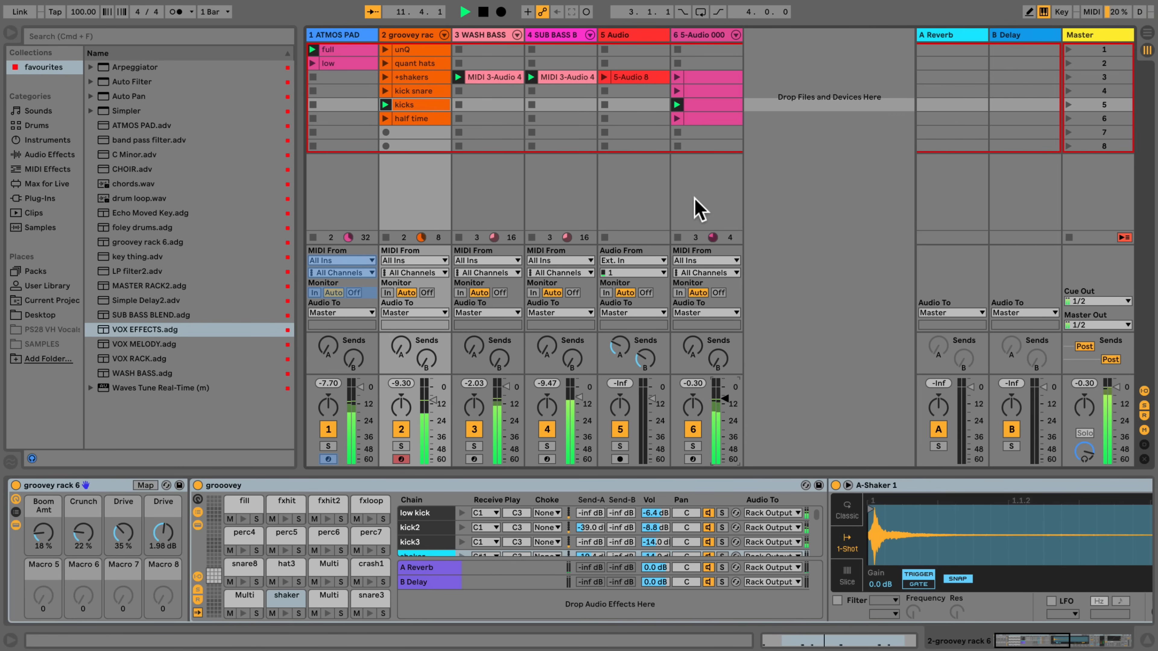
{"action": "left_click", "coordinate": [676, 118]}
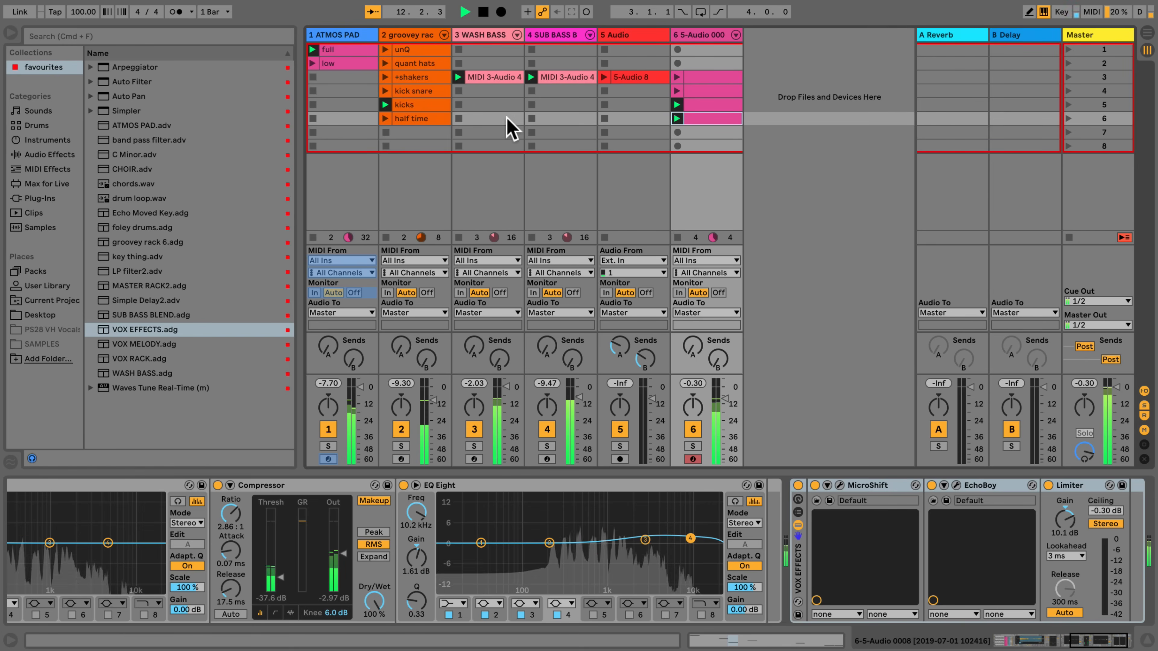
{"action": "left_click", "coordinate": [385, 119]}
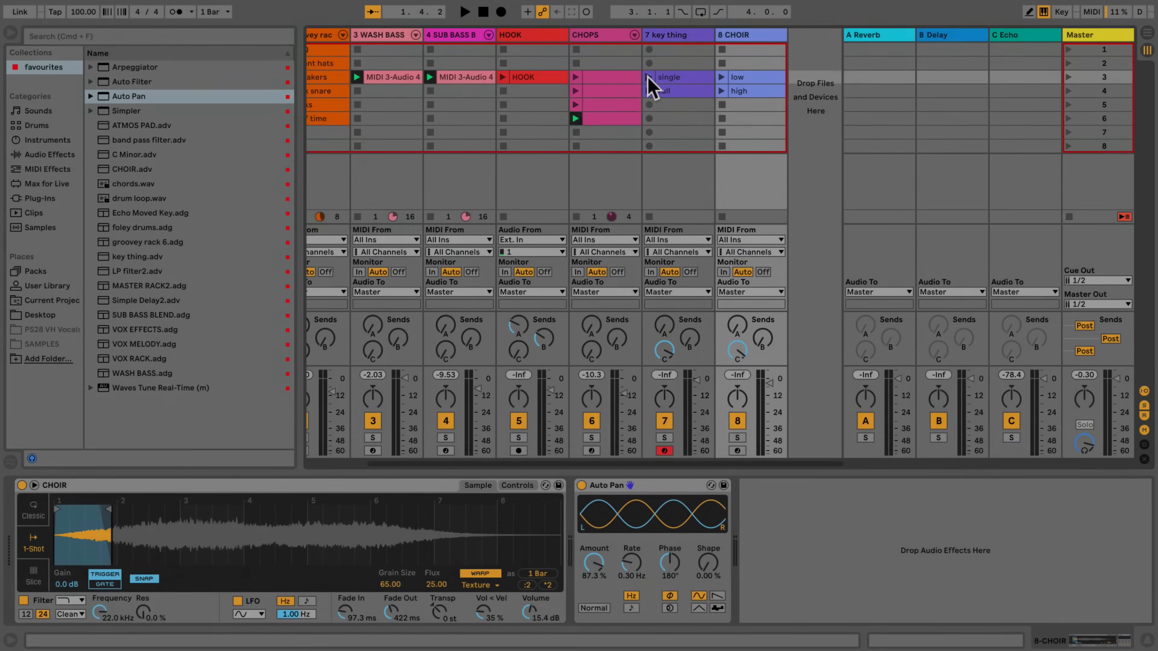
- Audition the single clip on the key thing track, show its notes, and launch the full clip
{"action": "left_click", "coordinate": [649, 77]}
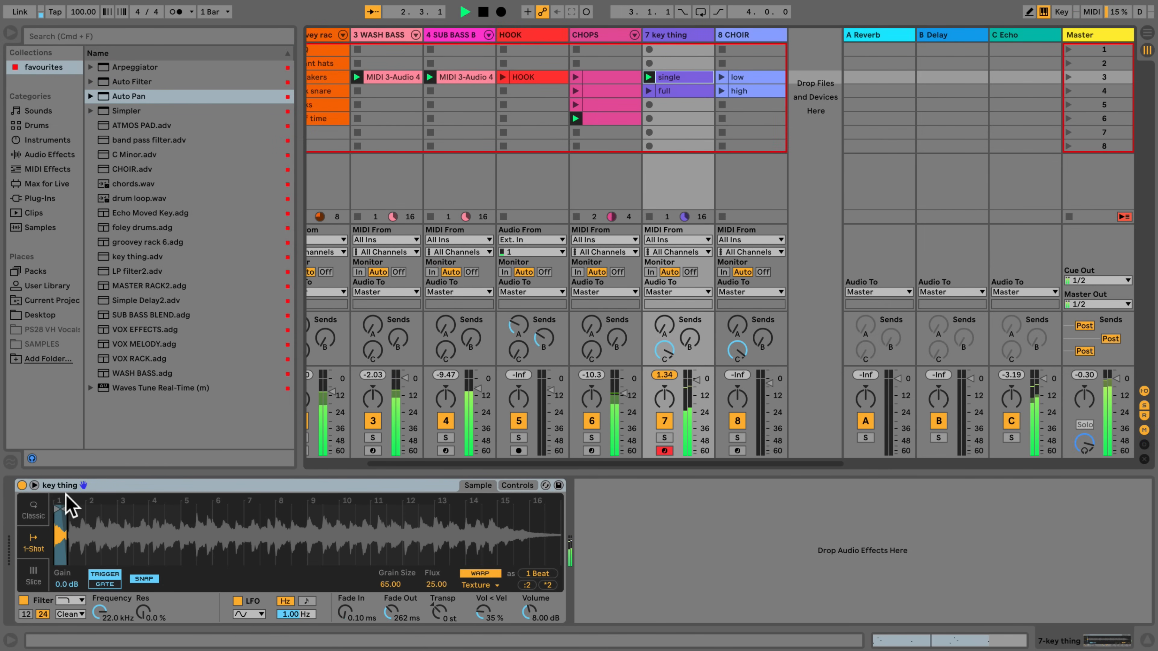
{"action": "left_click", "coordinate": [671, 78]}
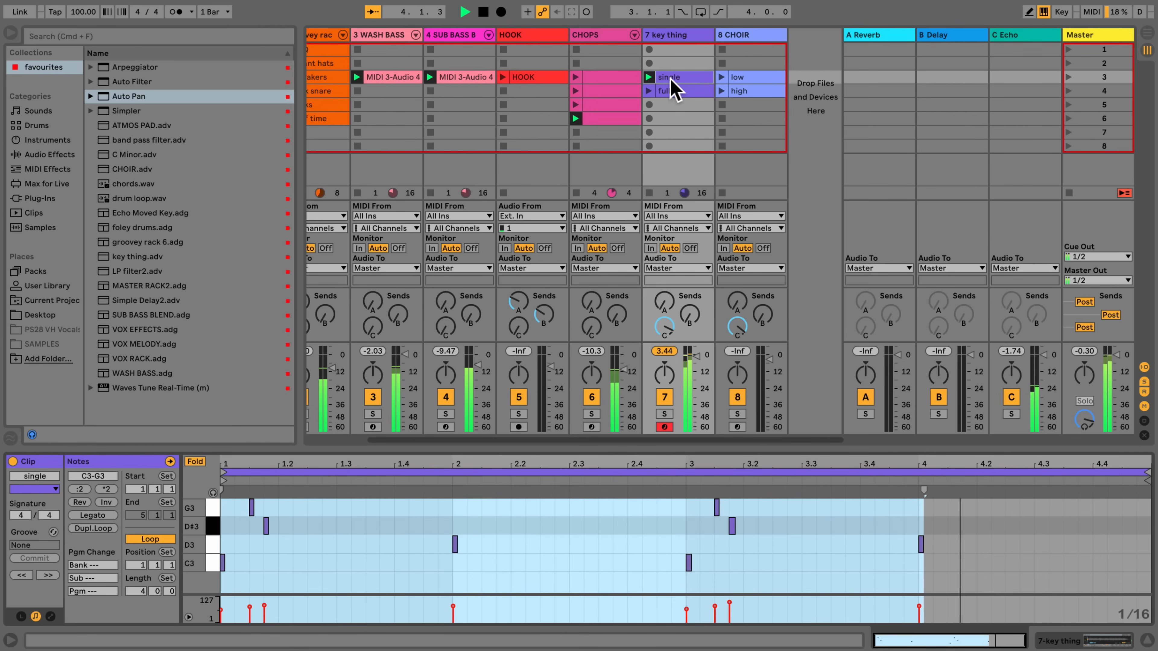
{"action": "left_click", "coordinate": [652, 91]}
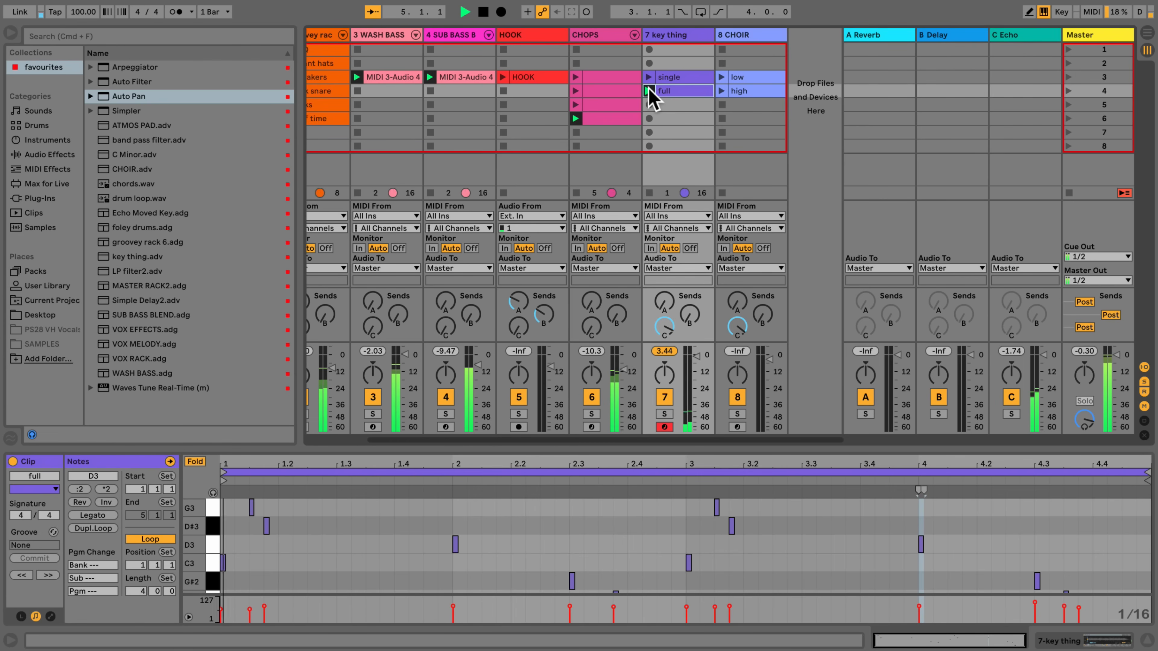
- Audition the low and high choir clips, show the CHOIR track's devices, and select the C Echo return track
{"action": "left_click", "coordinate": [721, 76]}
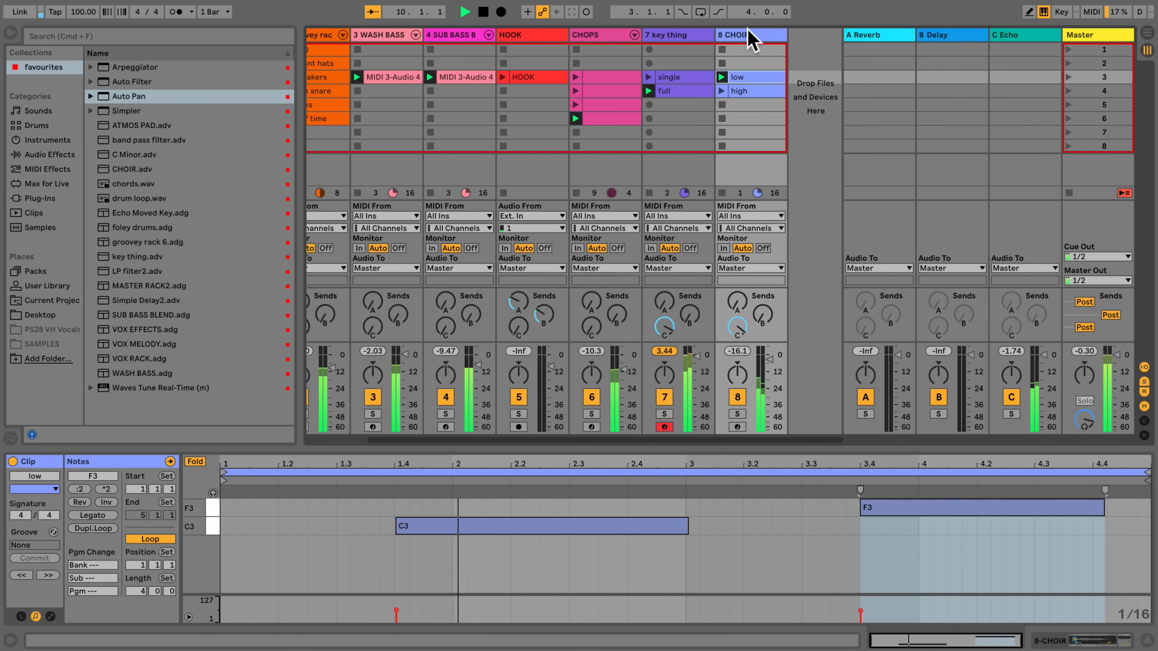
{"action": "left_click", "coordinate": [747, 36]}
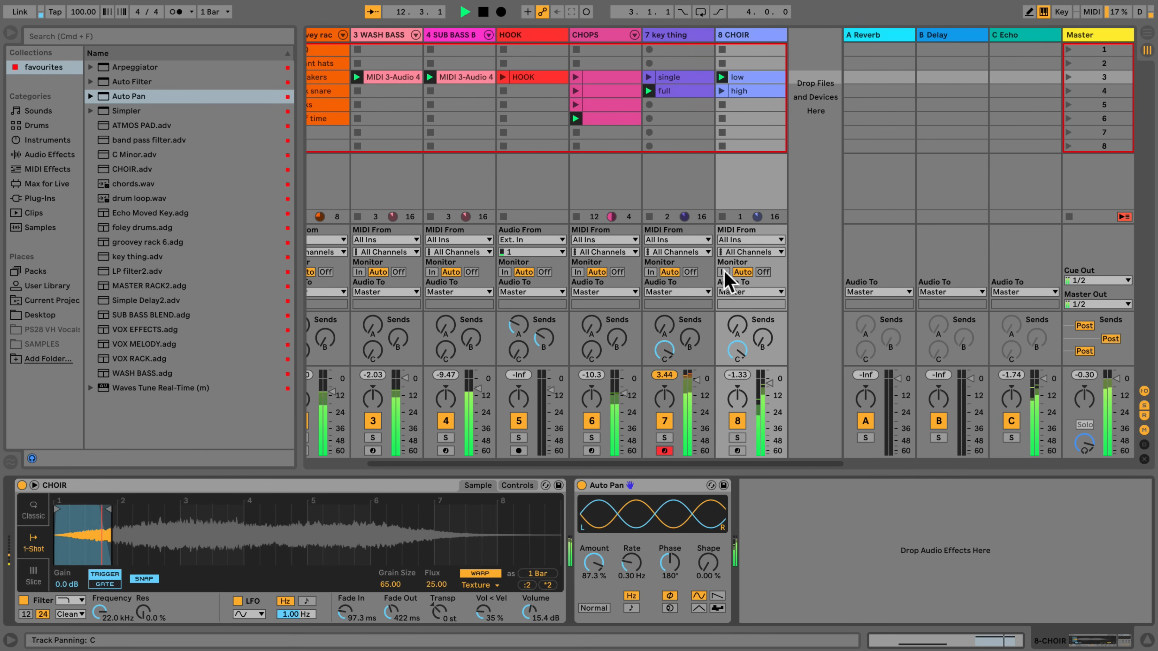
{"action": "left_click", "coordinate": [721, 90]}
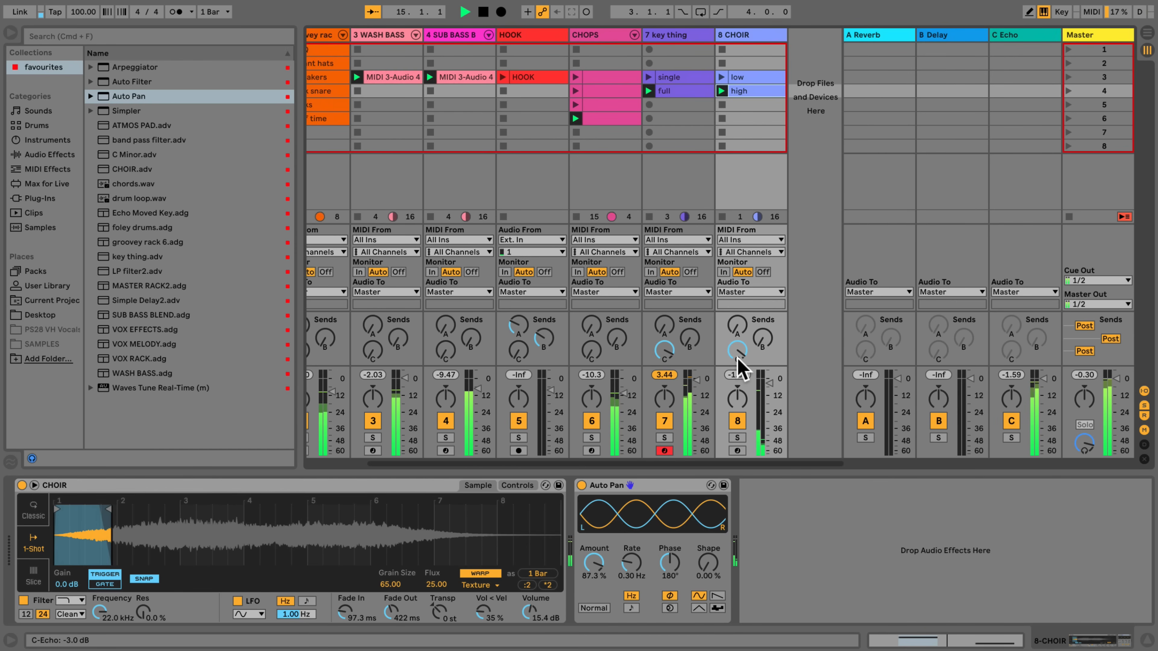
{"action": "left_click", "coordinate": [1006, 36]}
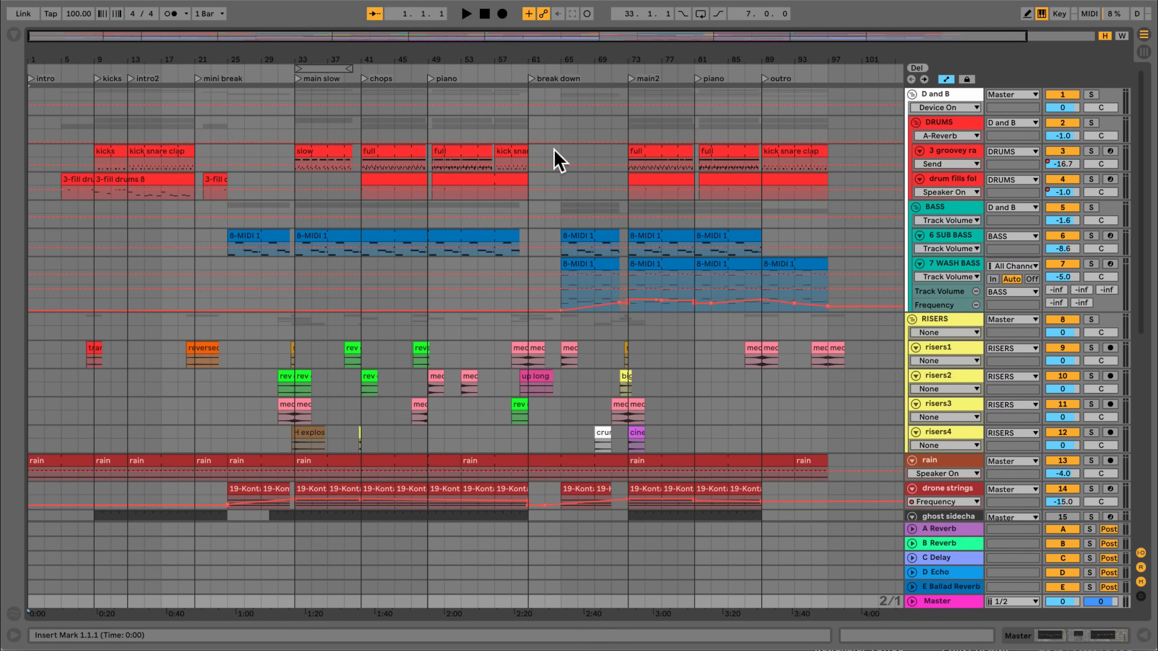
- Audition the rain track in solo, show its sidechain Compressor settings, and clear the solo
{"action": "scroll", "coordinate": [559, 159], "scroll_direction": "down", "scroll_amount": 3}
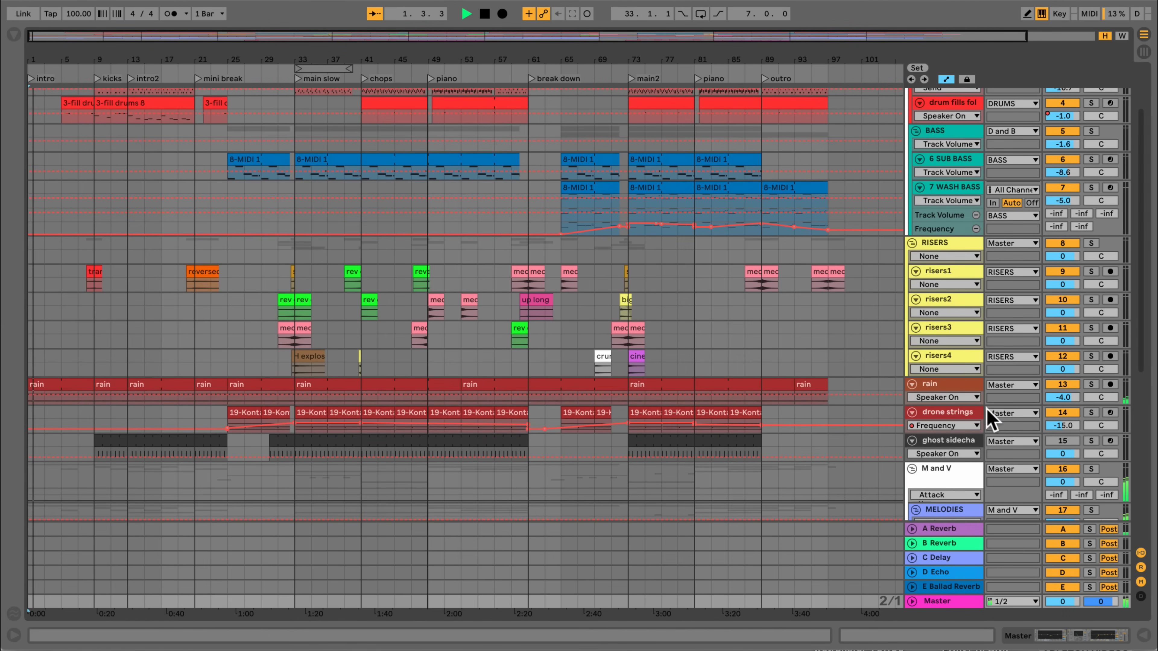
{"action": "left_click", "coordinate": [1091, 384]}
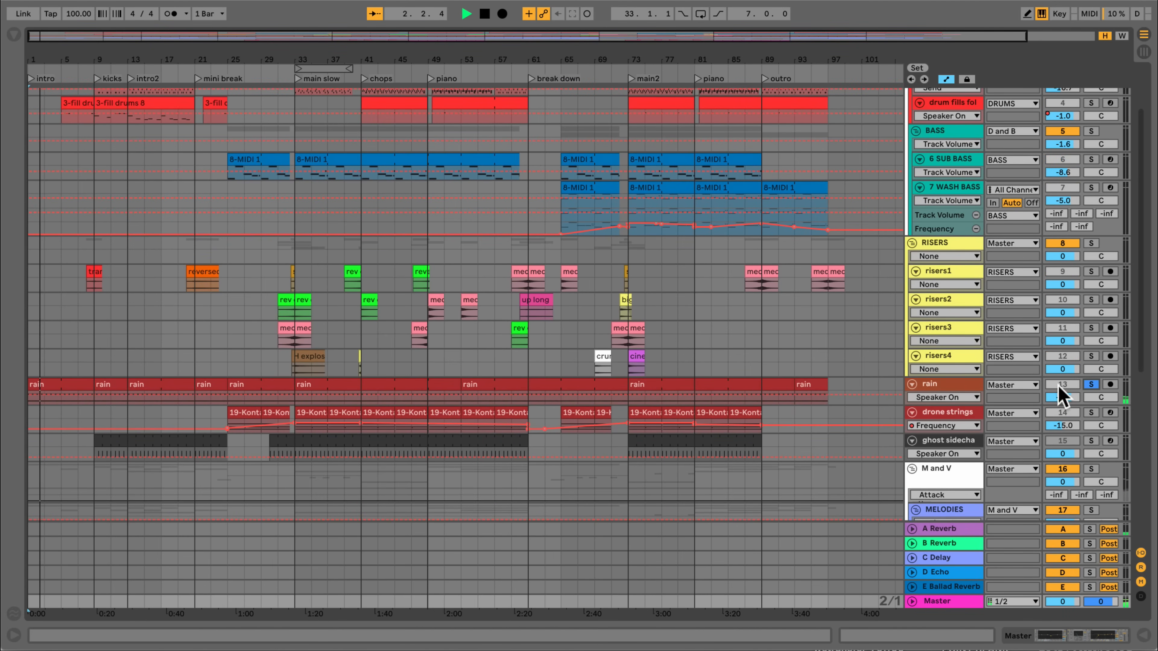
{"action": "scroll", "coordinate": [105, 410], "scroll_direction": "down", "scroll_amount": 2}
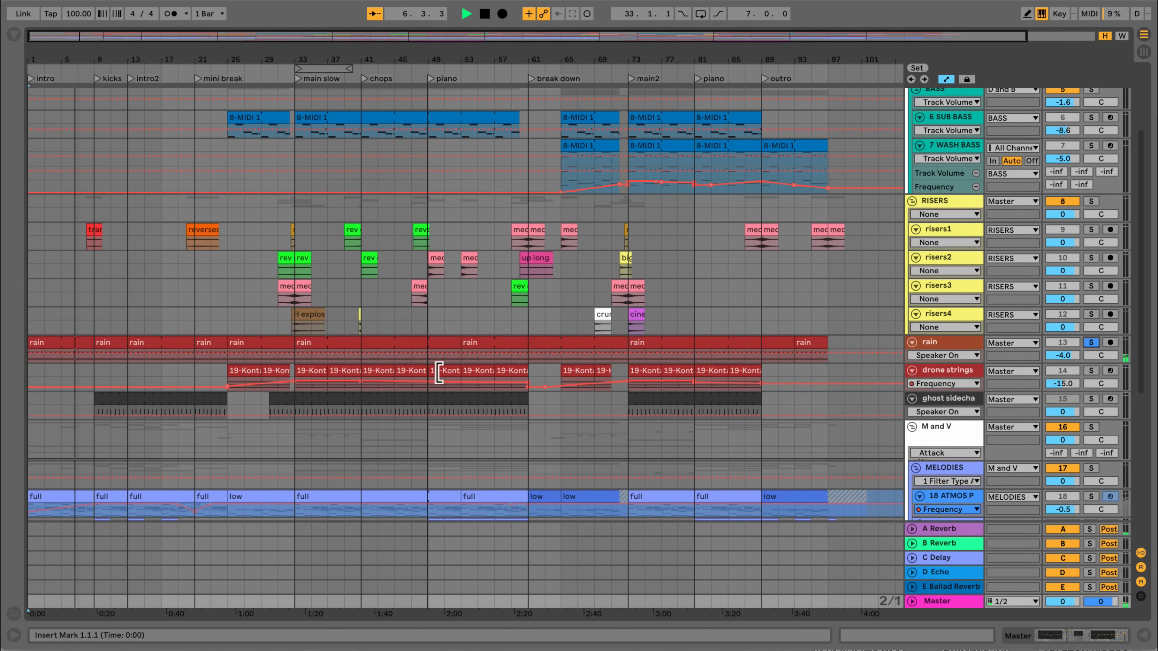
{"action": "left_click", "coordinate": [1092, 343]}
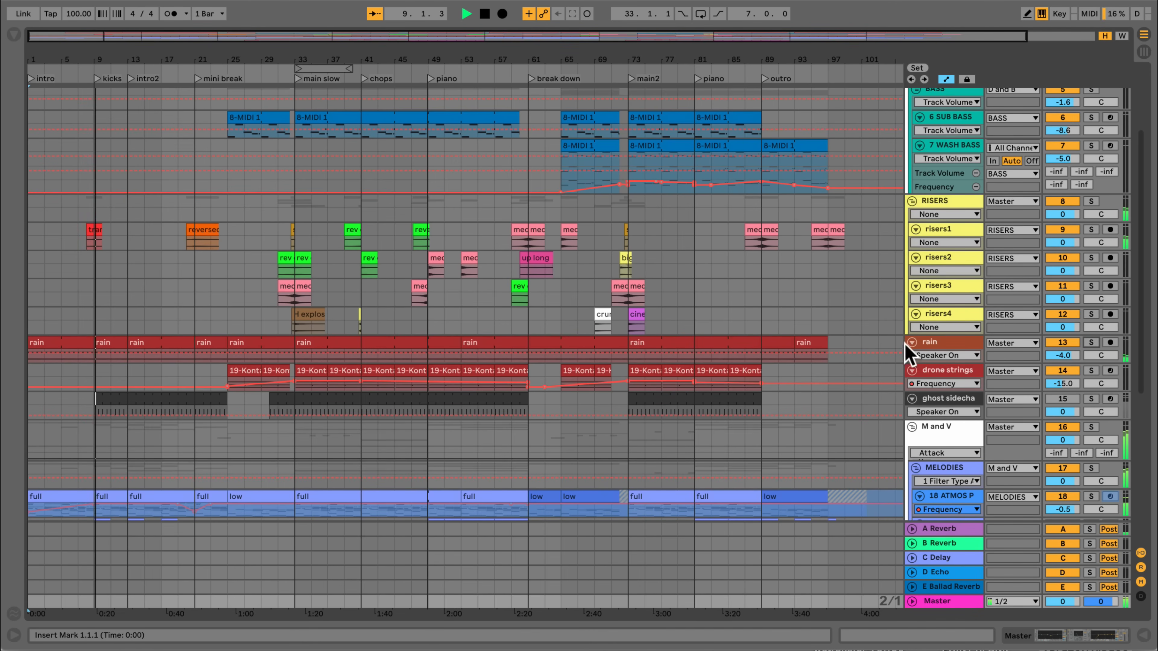
{"action": "double_click", "coordinate": [958, 348]}
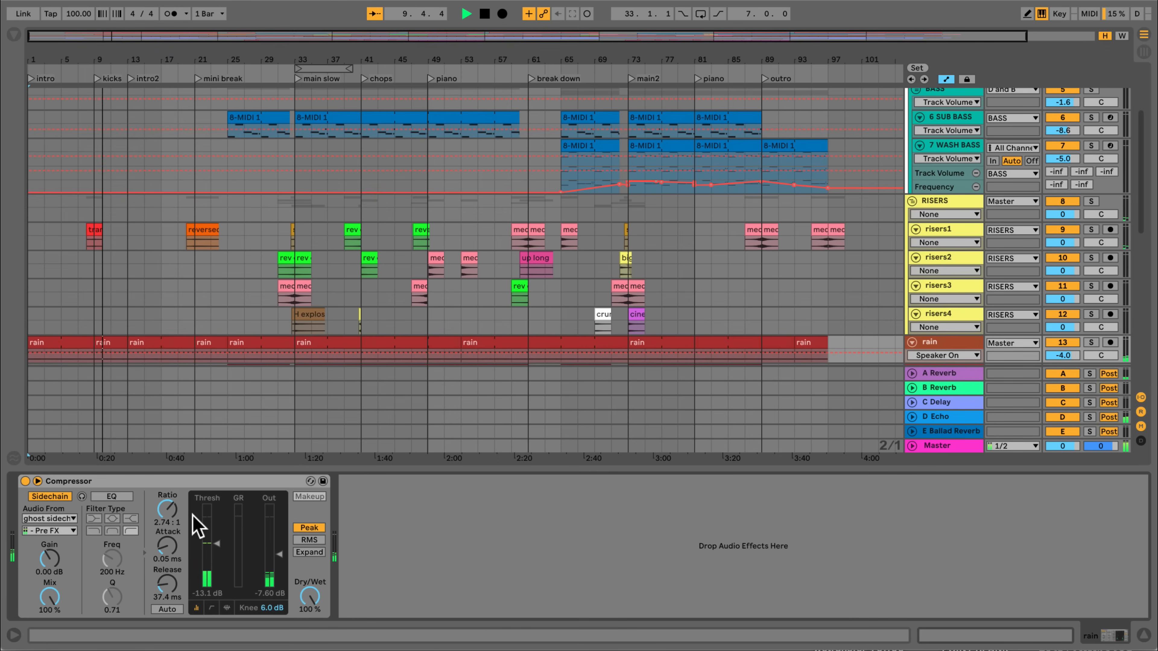
{"action": "left_click", "coordinate": [1091, 343]}
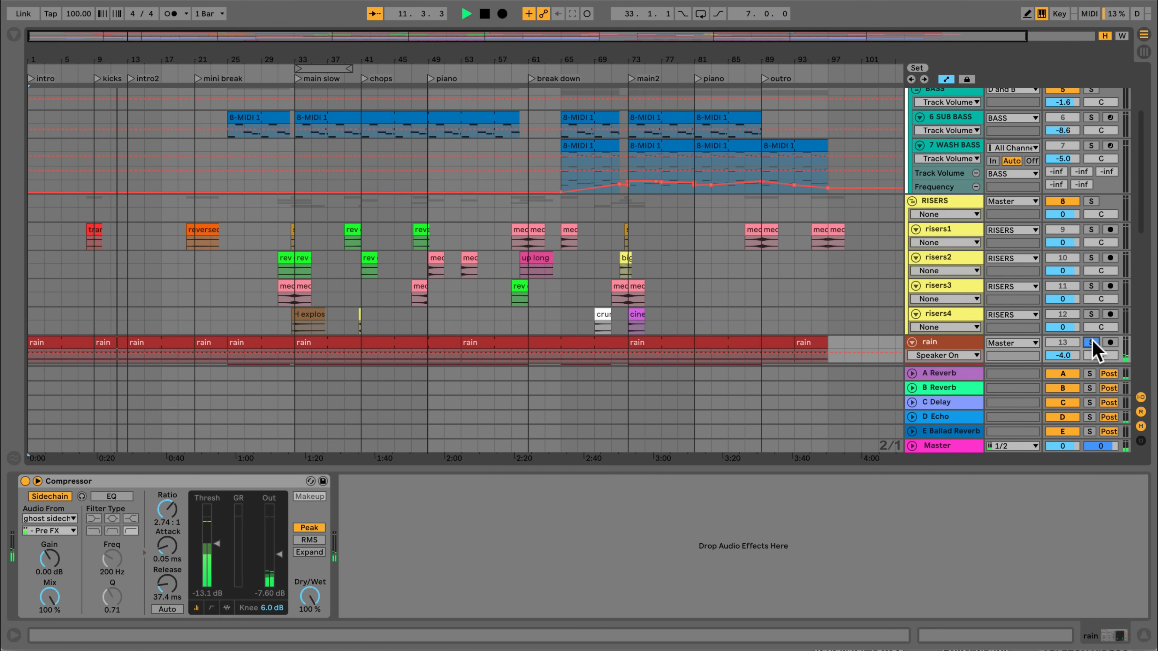
{"action": "left_click", "coordinate": [1091, 343]}
- Inspect the drone strings track's Kontakt Violins instrument while it plays soloed, close the plug-in window, and clear the solo
{"action": "scroll", "coordinate": [646, 315], "scroll_direction": "down", "scroll_amount": 5}
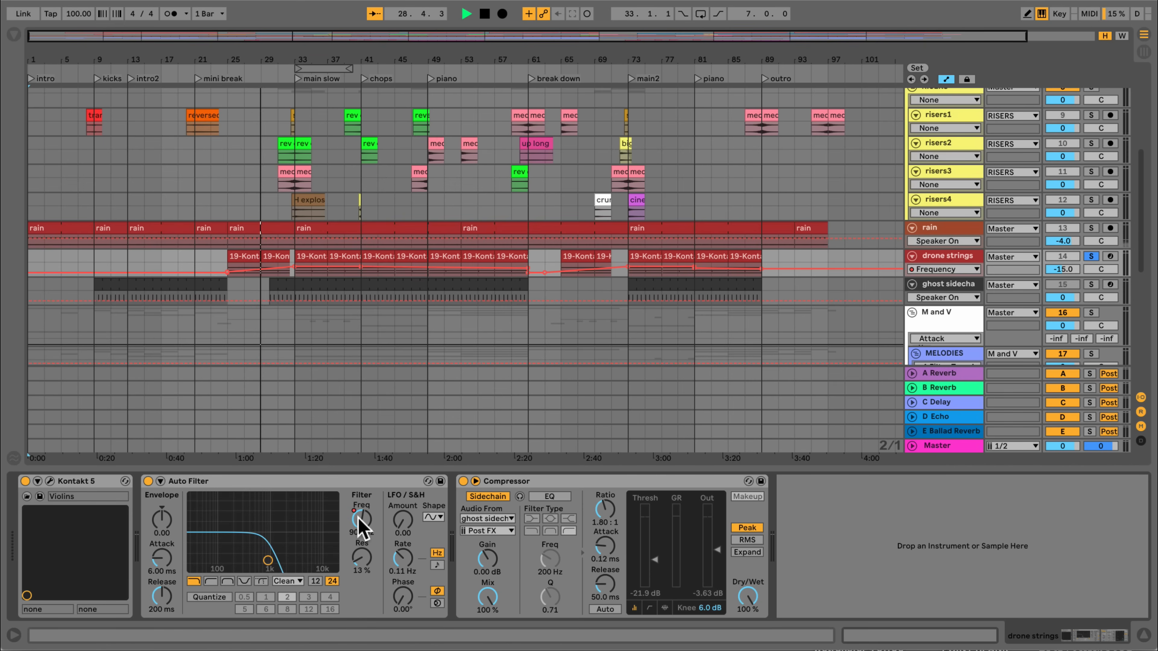
{"action": "left_click", "coordinate": [50, 481]}
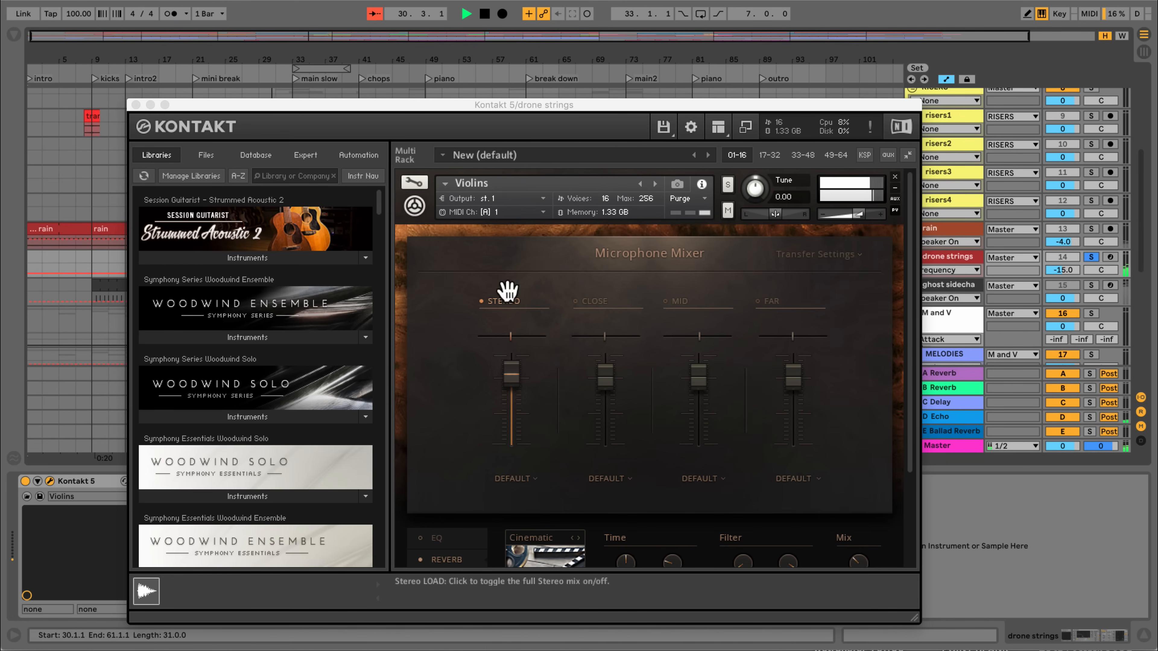
{"action": "left_click", "coordinate": [135, 104]}
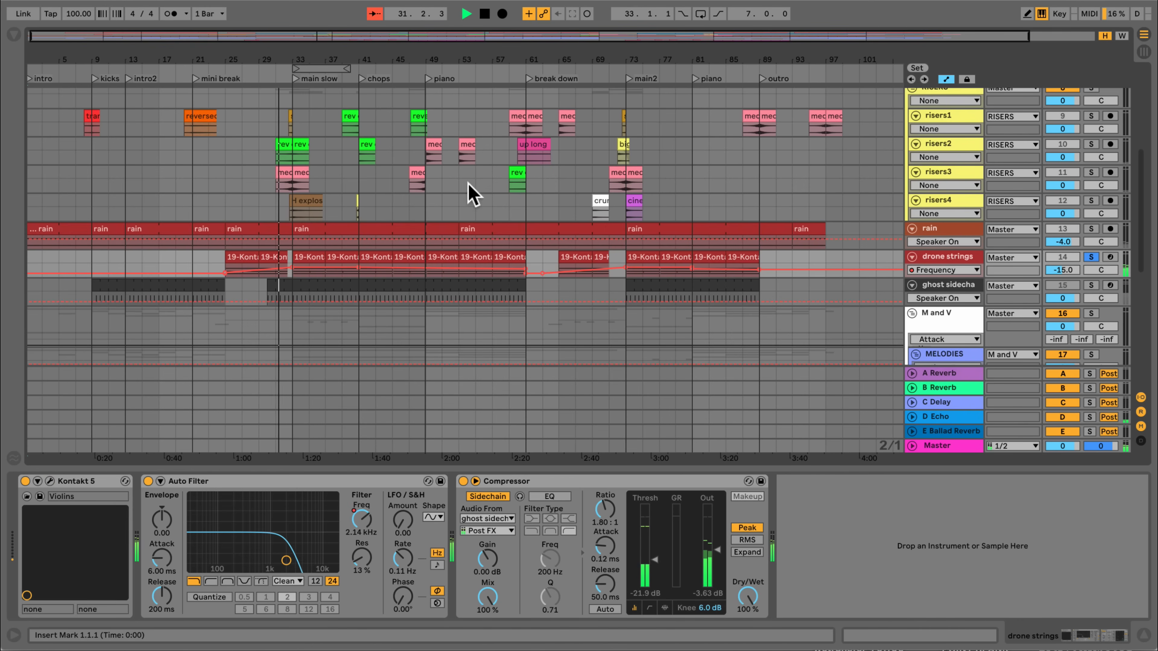
{"action": "left_click", "coordinate": [1092, 258]}
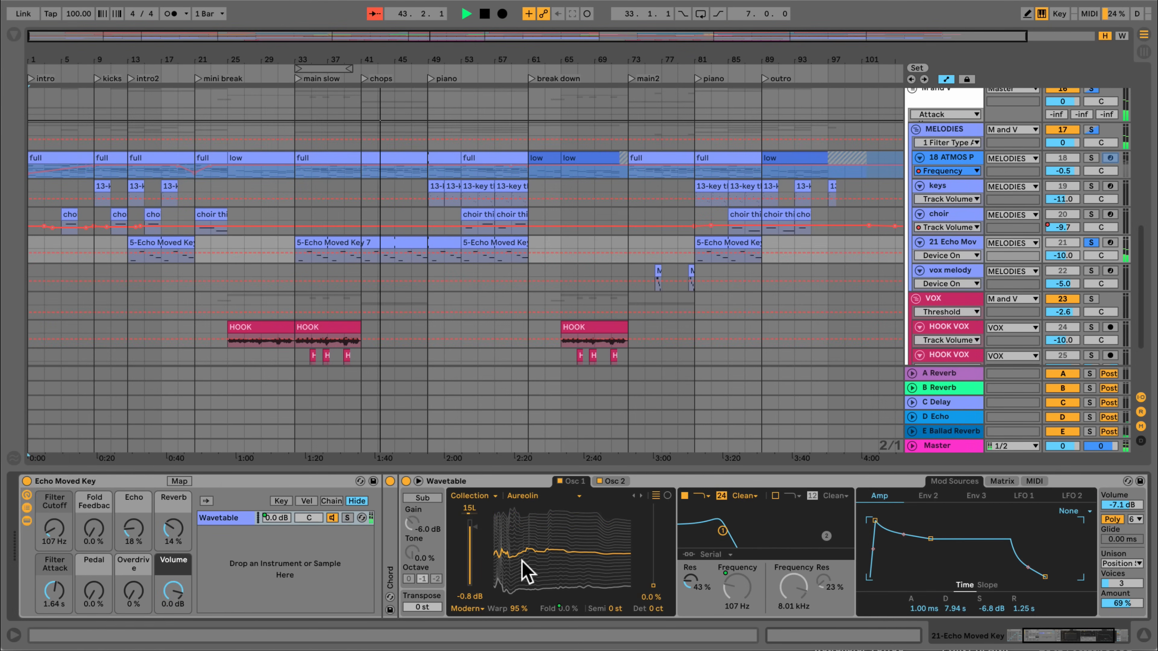
- Examine the Echo Moved Key track's device chain from C Minor to Reverb, and clear the track's solo
{"action": "scroll", "coordinate": [523, 565], "scroll_direction": "right", "scroll_amount": 2}
{"action": "scroll", "coordinate": [523, 561], "scroll_direction": "left", "scroll_amount": 4}
{"action": "scroll", "coordinate": [501, 565], "scroll_direction": "left", "scroll_amount": 2}
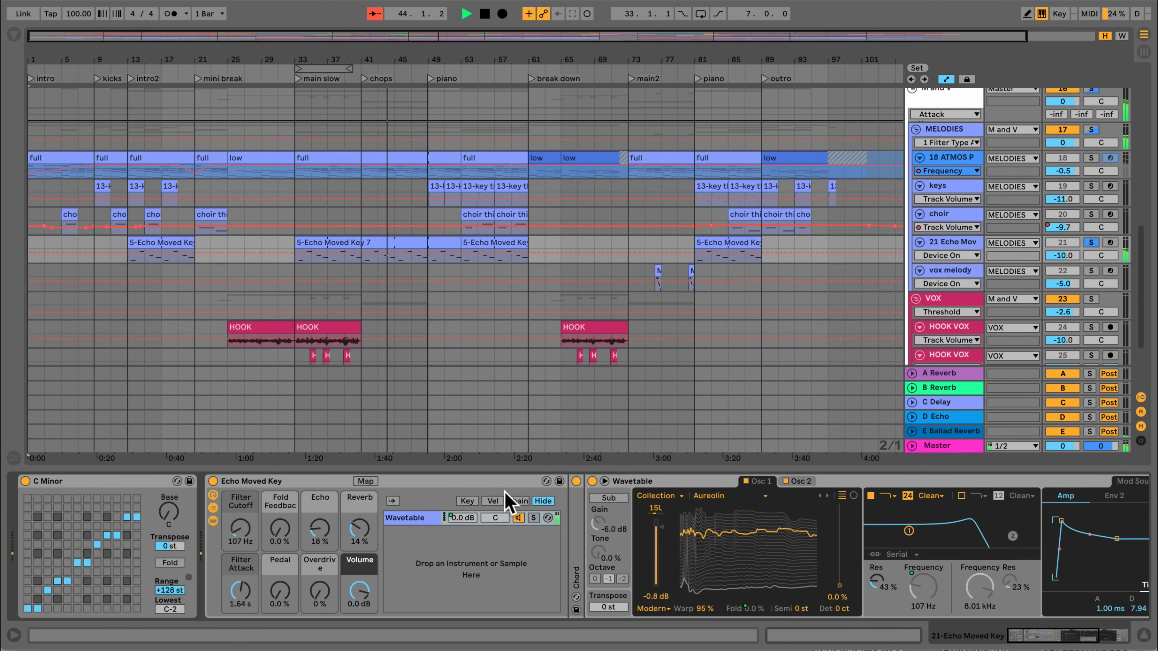
{"action": "scroll", "coordinate": [557, 503], "scroll_direction": "right", "scroll_amount": 6}
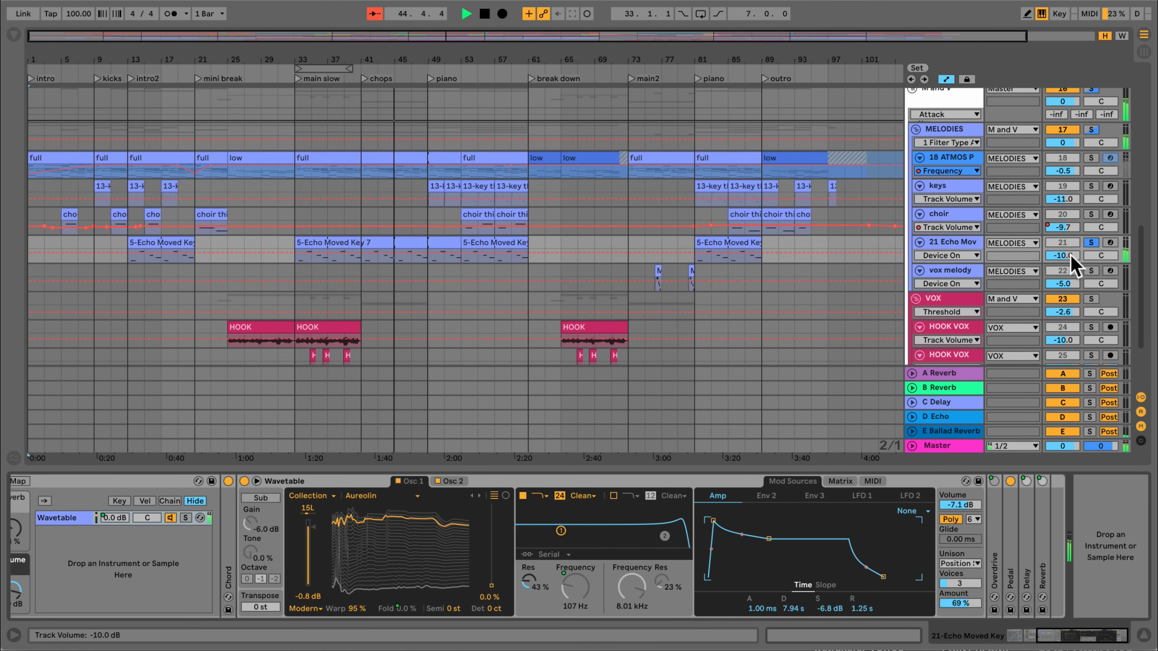
{"action": "left_click", "coordinate": [1092, 244]}
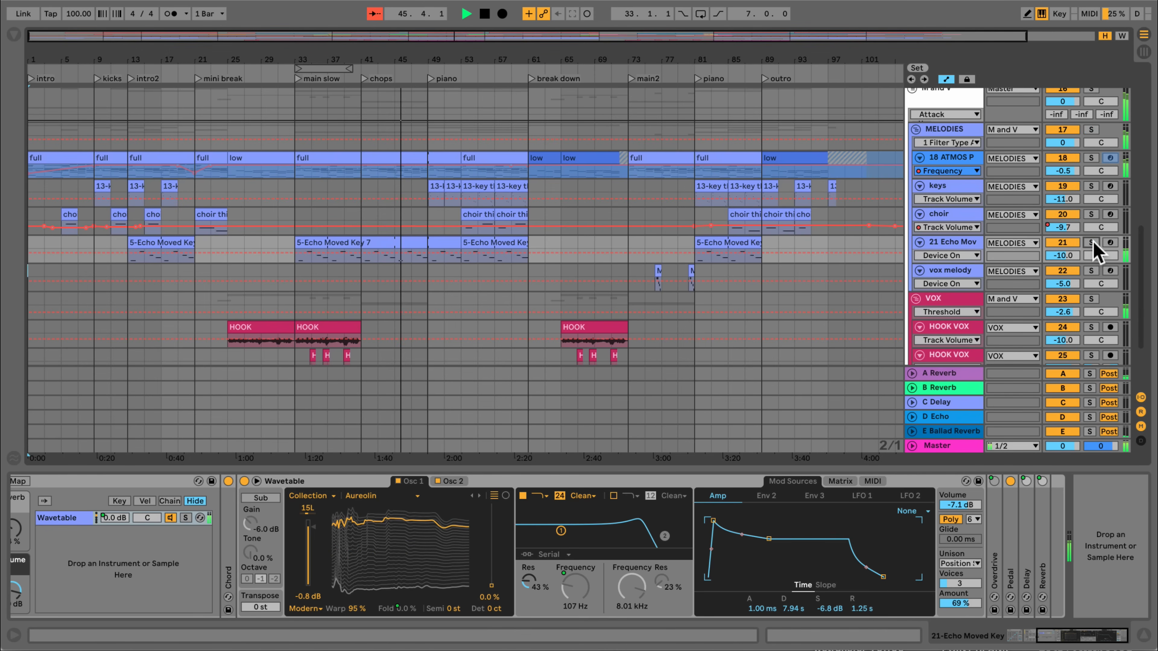
- Play the WASH BASS track from its first clip, audition it in solo, clear the solo, and replay the arrangement from bar 69
{"action": "scroll", "coordinate": [611, 278], "scroll_direction": "up", "scroll_amount": 10}
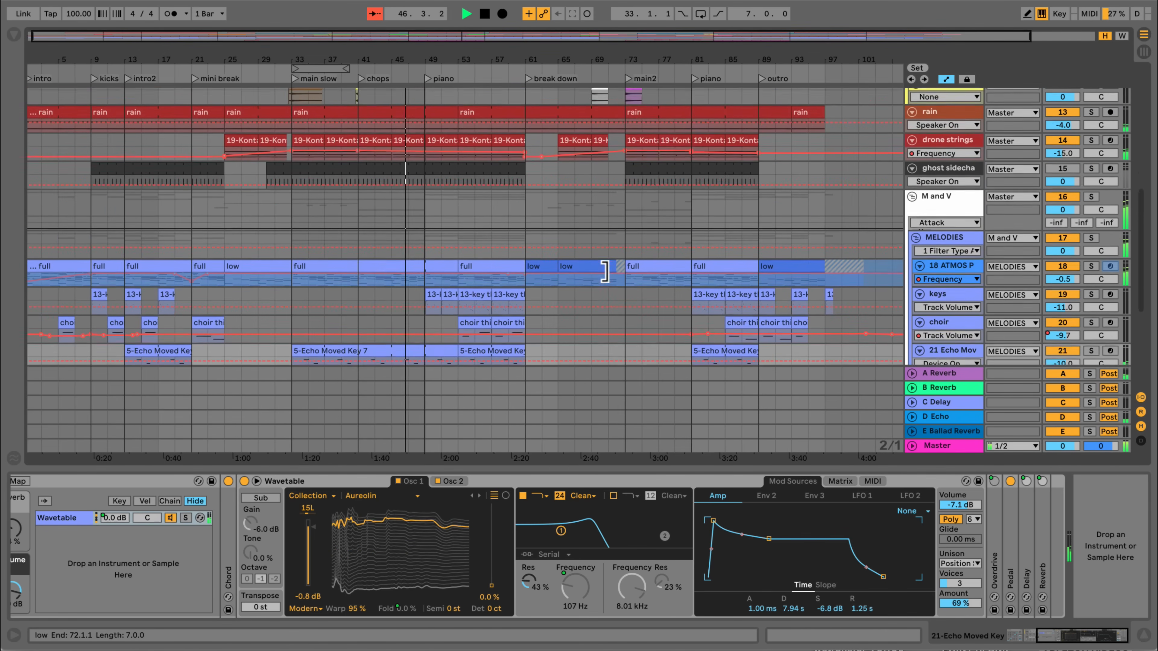
{"action": "scroll", "coordinate": [611, 278], "scroll_direction": "up", "scroll_amount": 5}
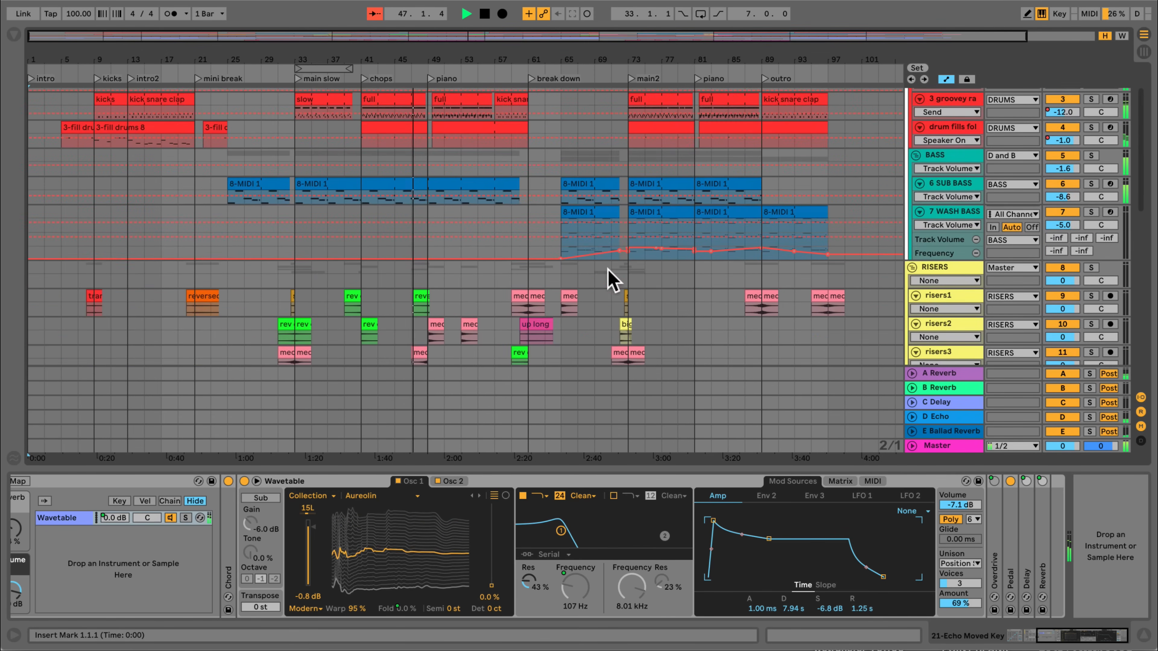
{"action": "left_click", "coordinate": [585, 214]}
{"action": "key", "text": "space"}
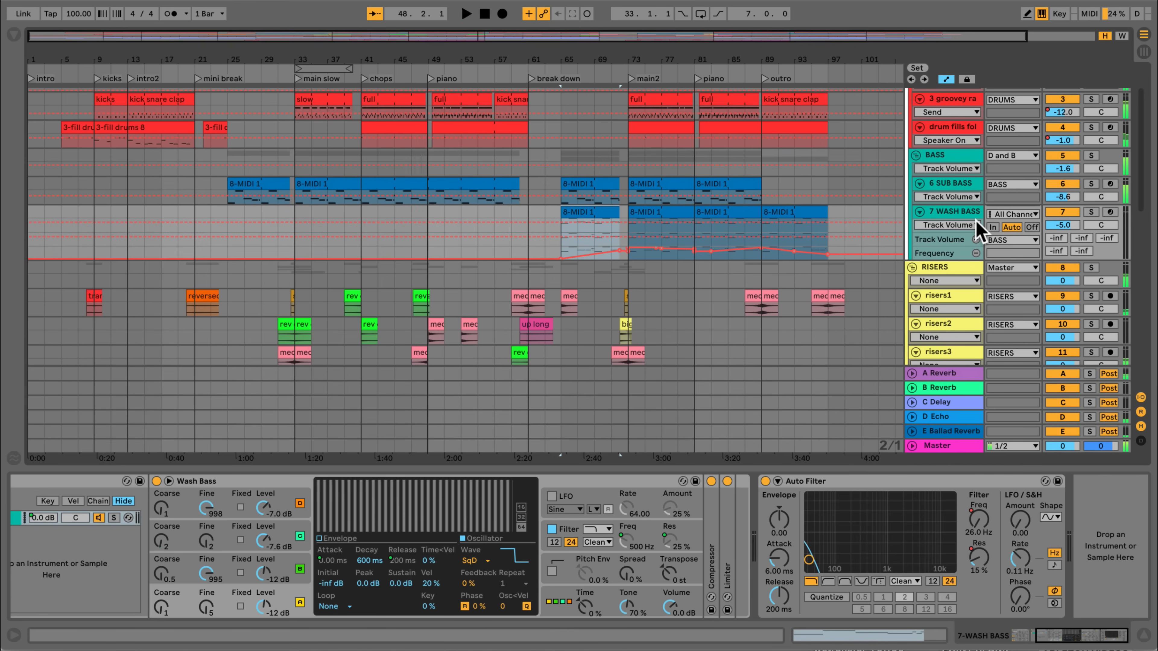
{"action": "key", "text": "space"}
{"action": "left_click", "coordinate": [1091, 212]}
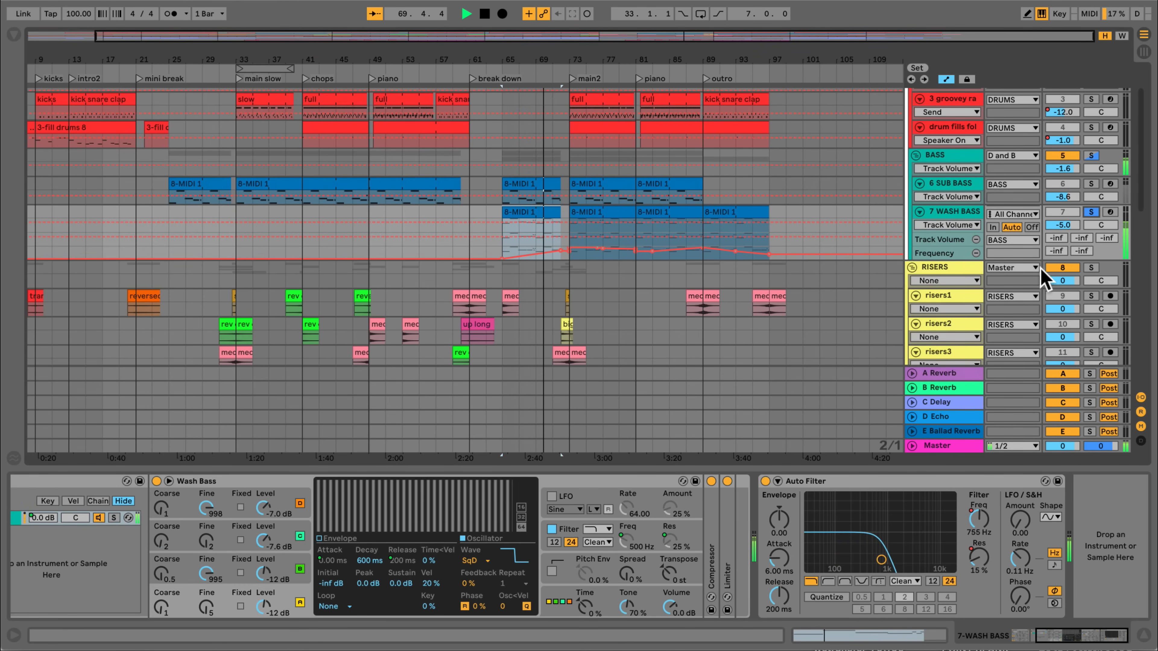
{"action": "left_click", "coordinate": [1091, 212]}
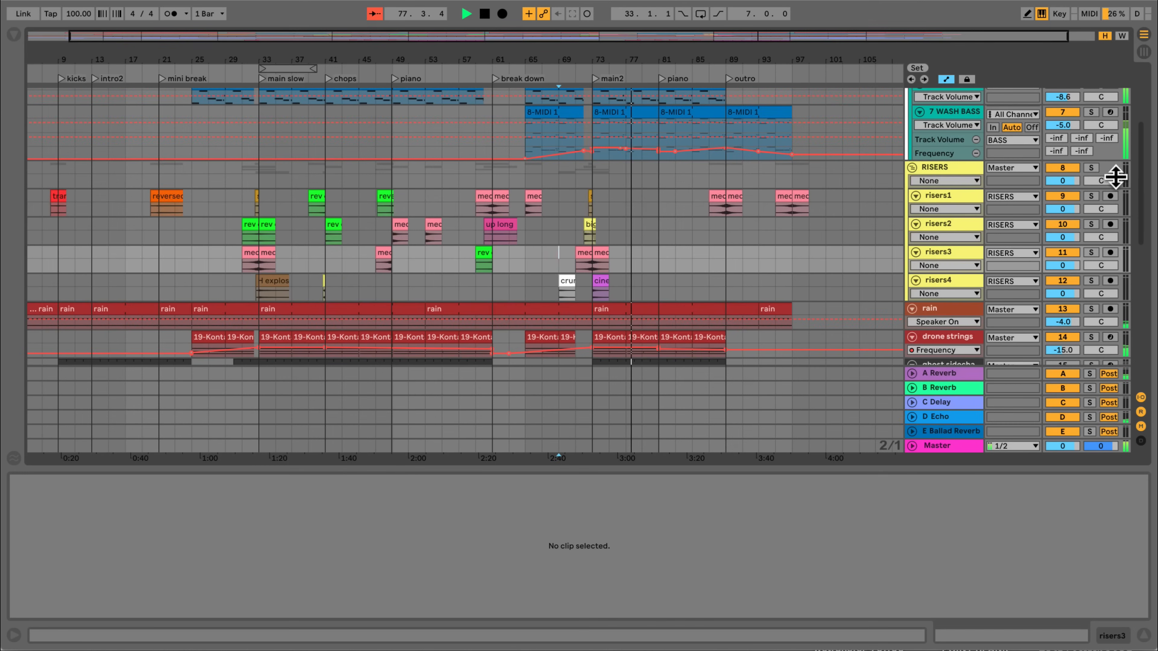
{"action": "key", "text": "space"}
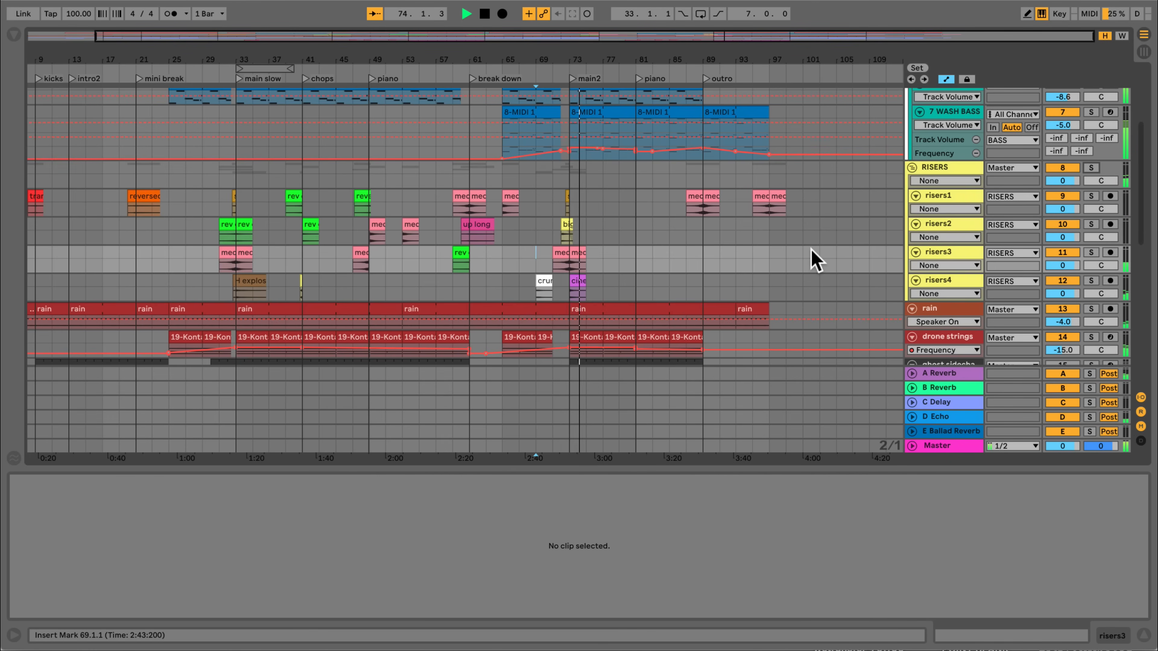
- Solo the drum fills foley track, play its 3-fill drums 8 clip from bar 13, add the groovey rack to the solo, and clear the solos
{"action": "scroll", "coordinate": [814, 255], "scroll_direction": "up", "scroll_amount": 5}
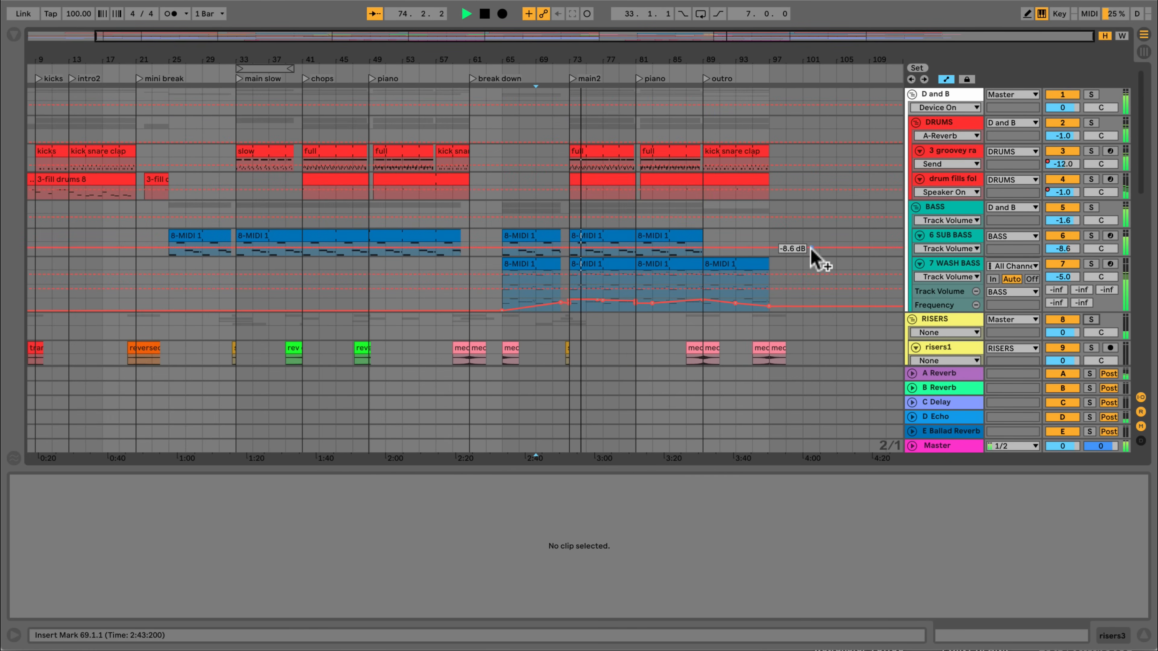
{"action": "left_click", "coordinate": [938, 181]}
{"action": "left_click", "coordinate": [1091, 180]}
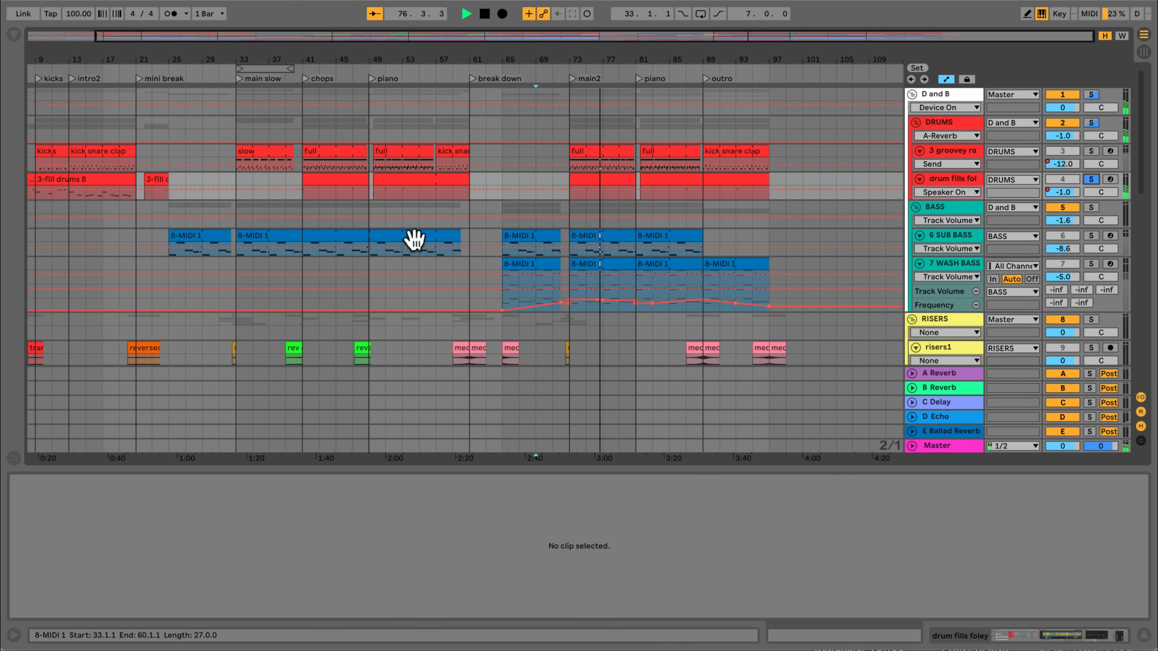
{"action": "left_click", "coordinate": [100, 182]}
{"action": "left_click", "coordinate": [73, 190]}
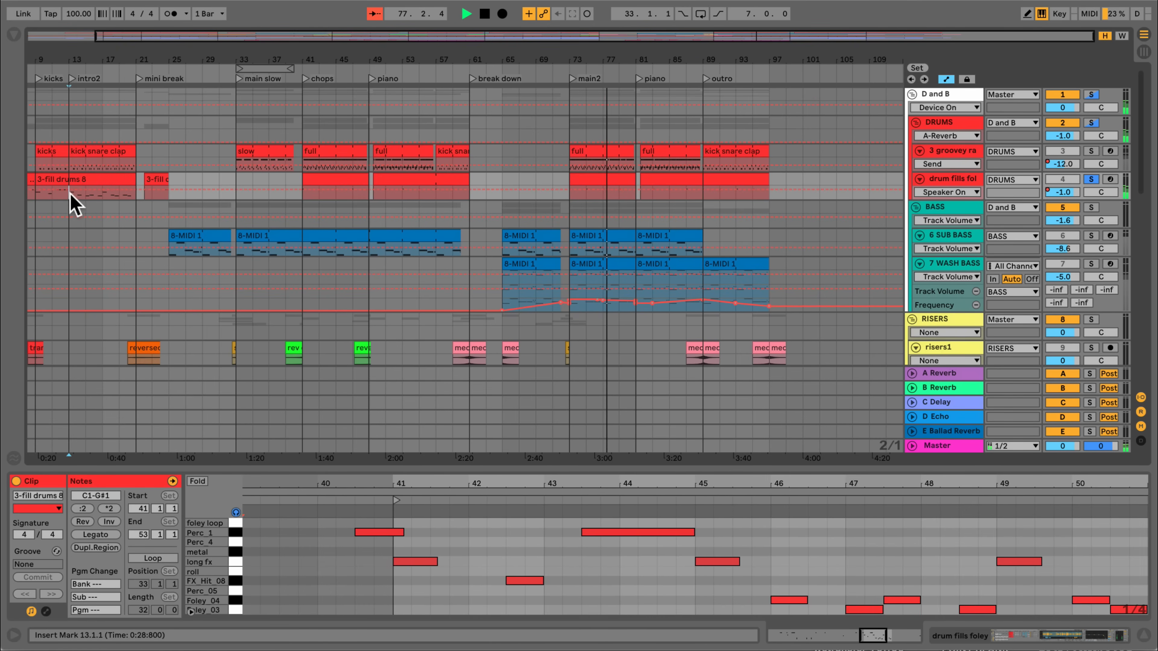
{"action": "key", "text": "space"}
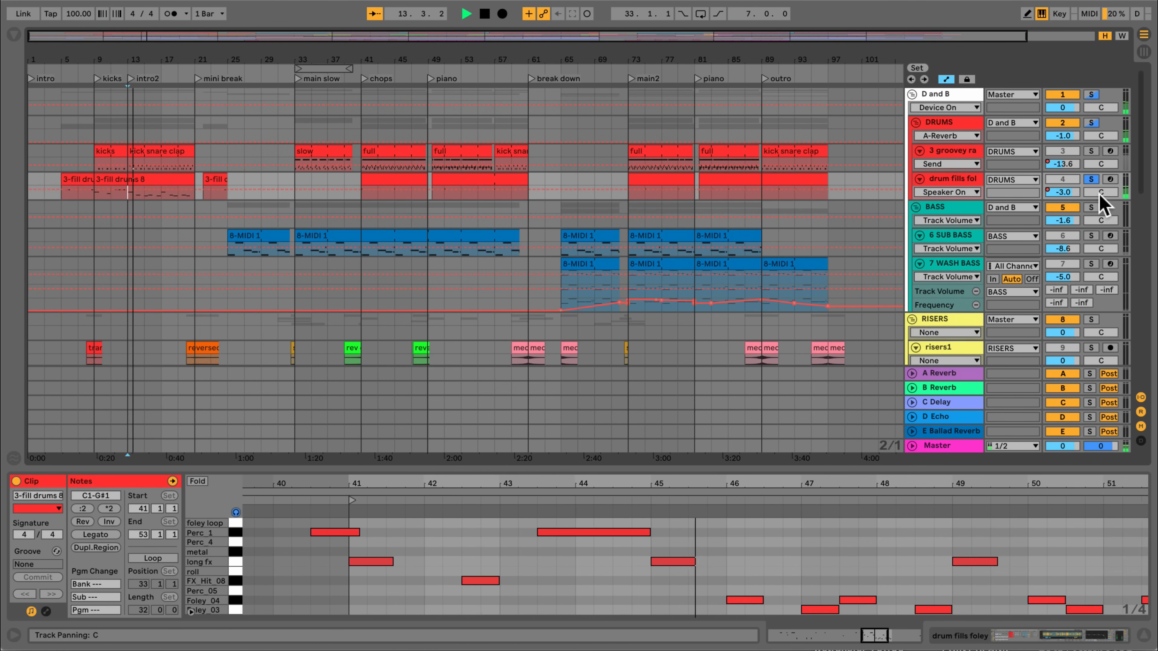
{"action": "left_click", "coordinate": [1091, 152]}
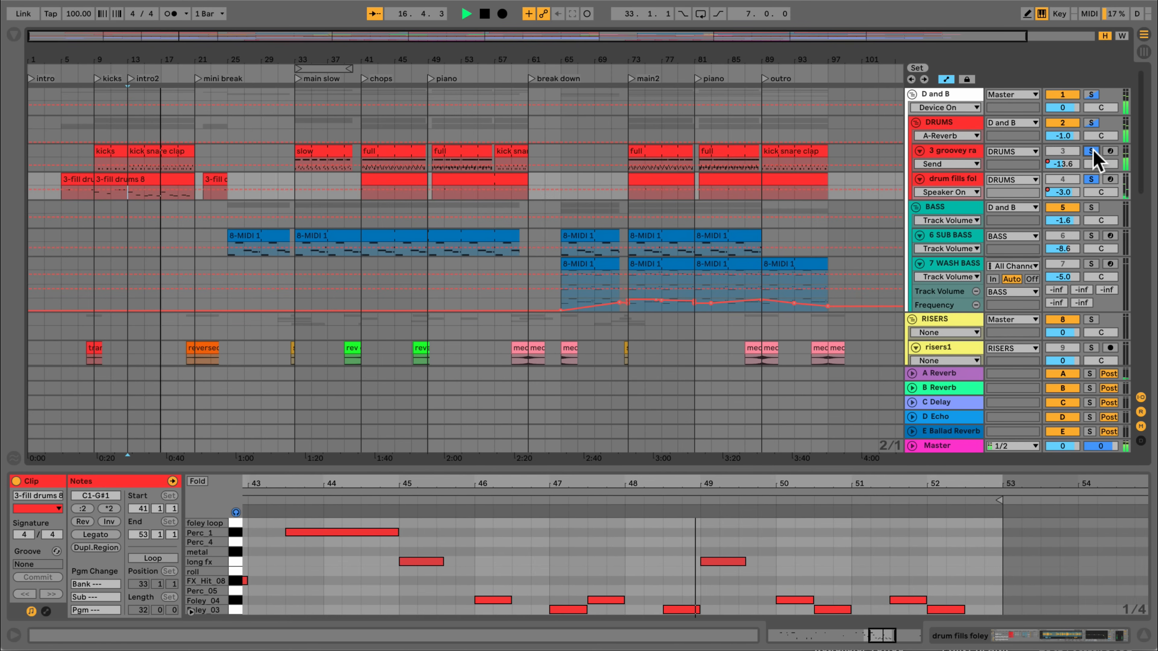
{"action": "left_click", "coordinate": [1091, 123]}
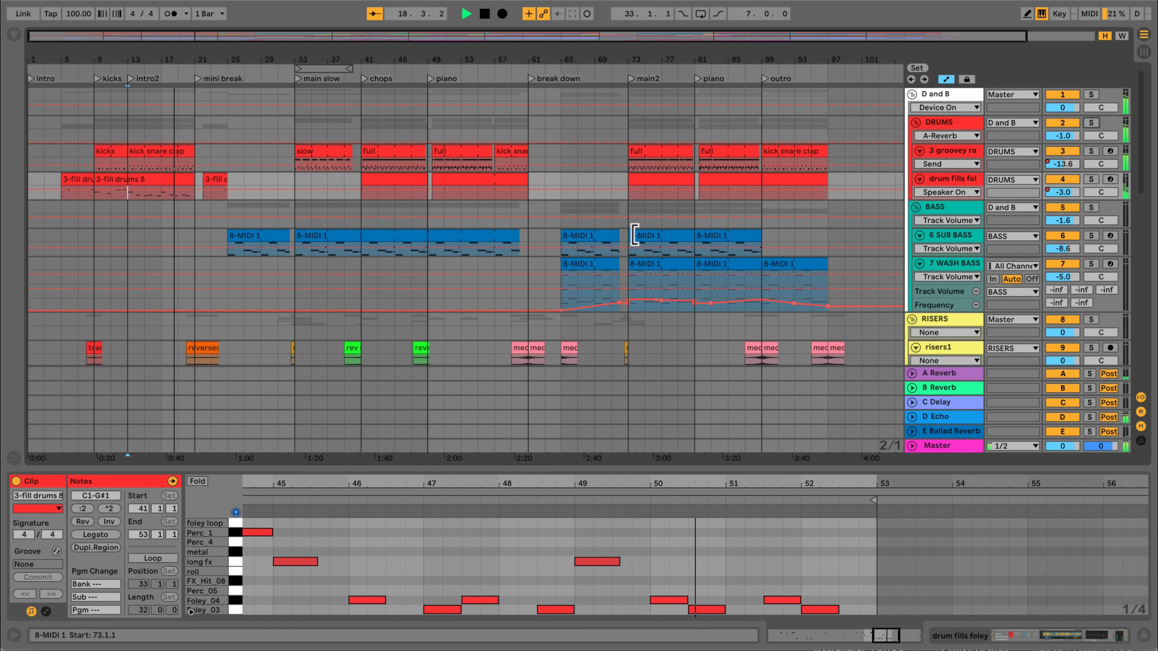
- Show the sample settings of the first short hook clip in main slow on the second HOOK VOX track
{"action": "scroll", "coordinate": [634, 235], "scroll_direction": "down", "scroll_amount": 5}
{"action": "scroll", "coordinate": [634, 235], "scroll_direction": "down", "scroll_amount": 7}
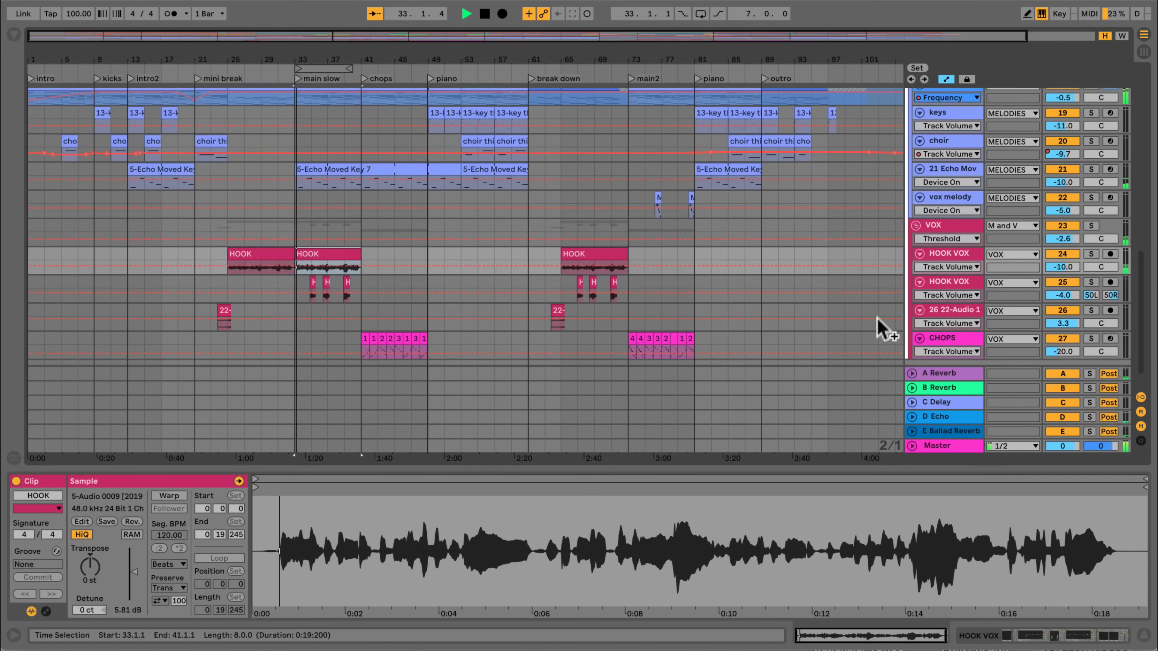
{"action": "left_click", "coordinate": [956, 289]}
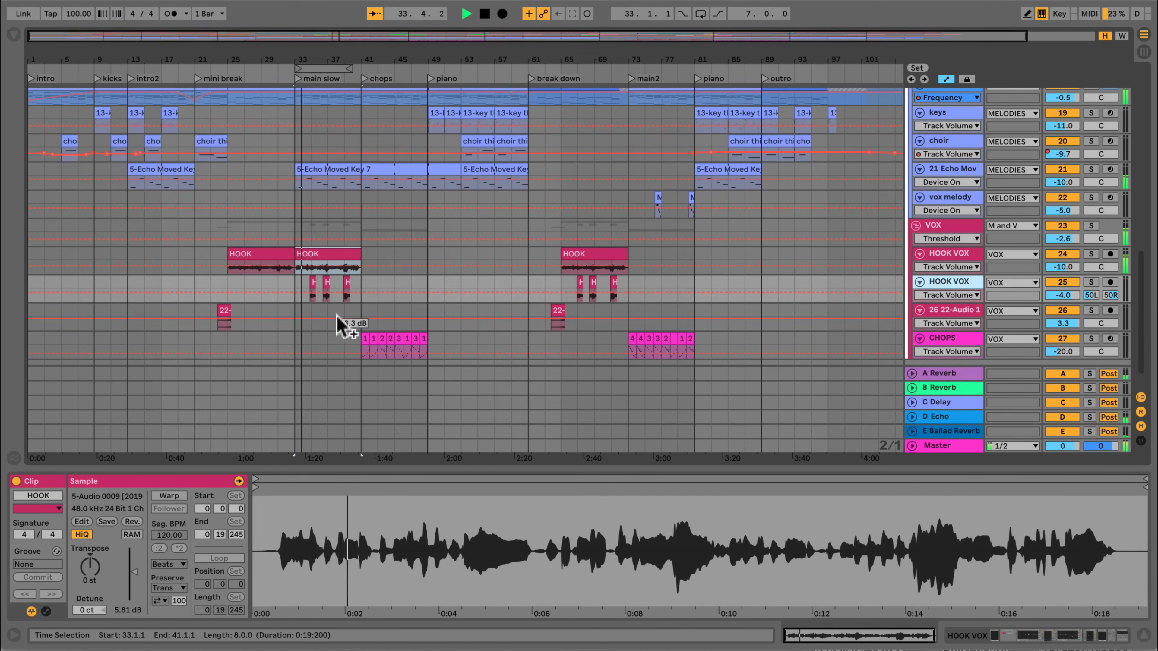
{"action": "left_click", "coordinate": [312, 283]}
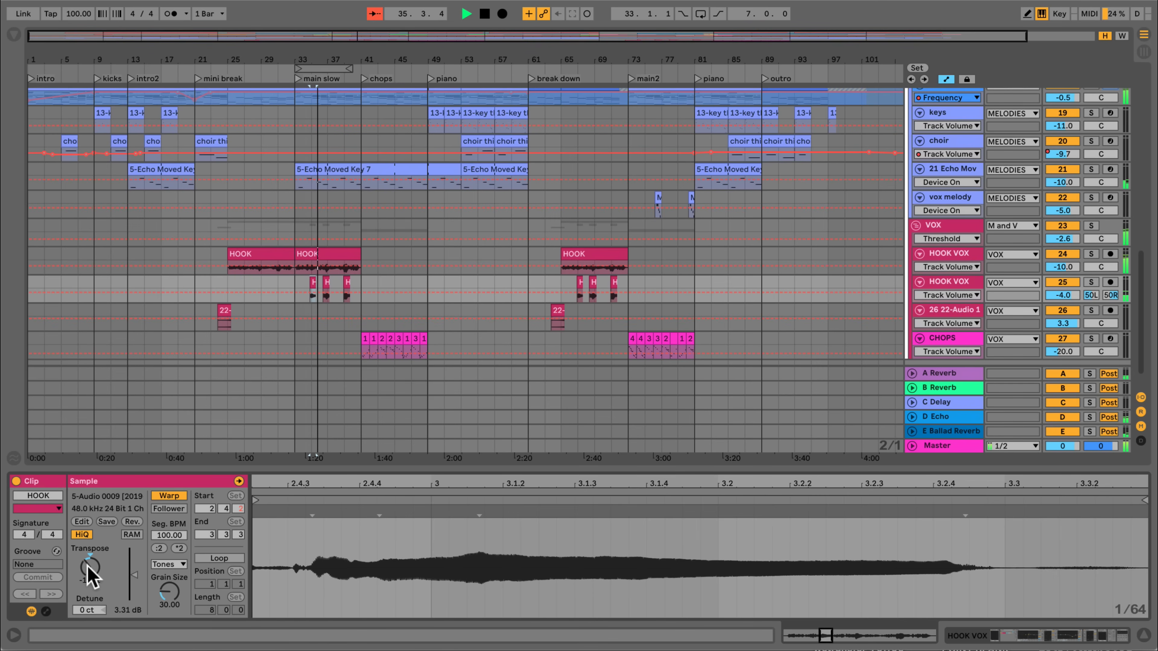
- Solo the second HOOK VOX track, show its device chain, and inspect the Tremolator plug-in's settings before closing its window
{"action": "left_click", "coordinate": [1092, 282]}
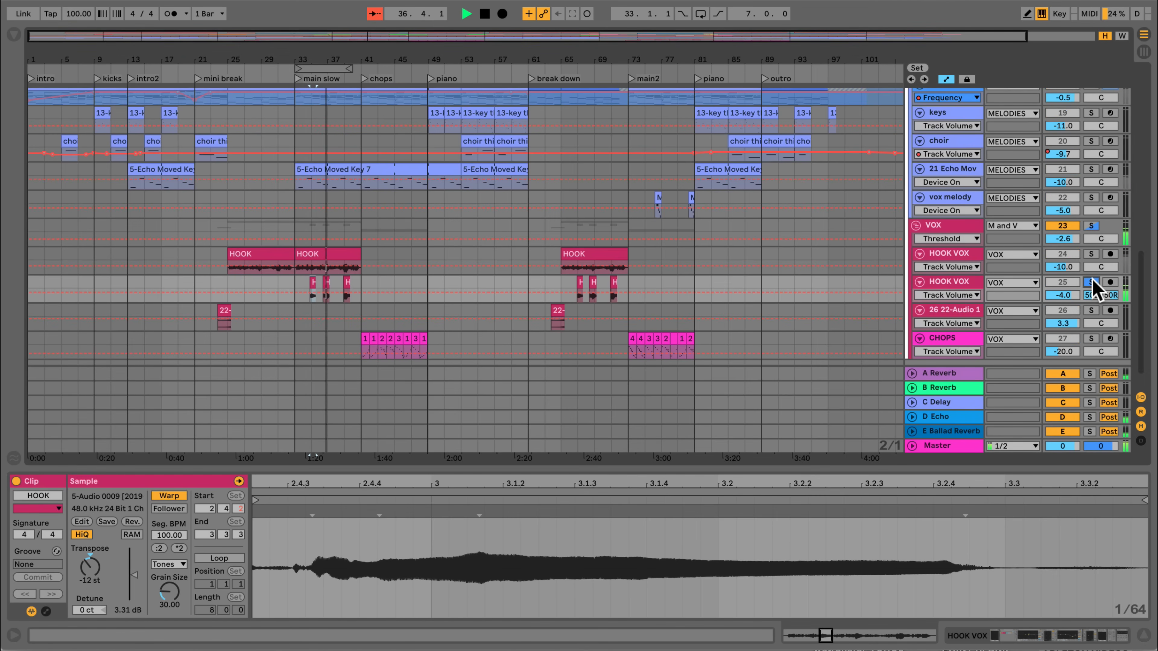
{"action": "left_click", "coordinate": [959, 284]}
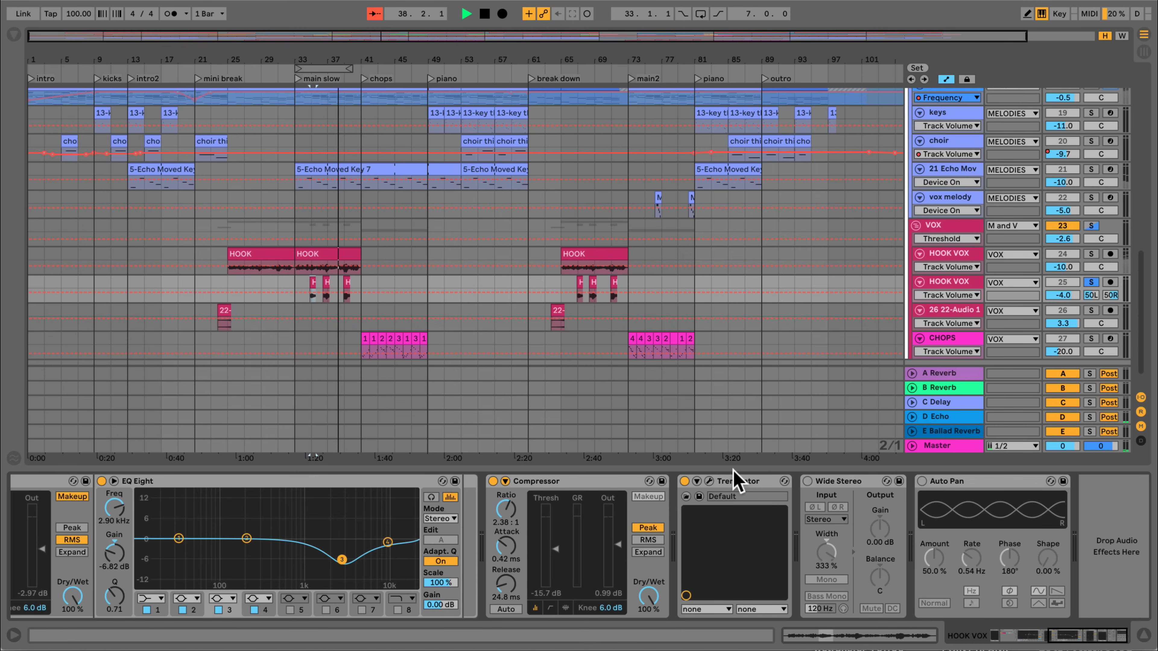
{"action": "left_click", "coordinate": [709, 482]}
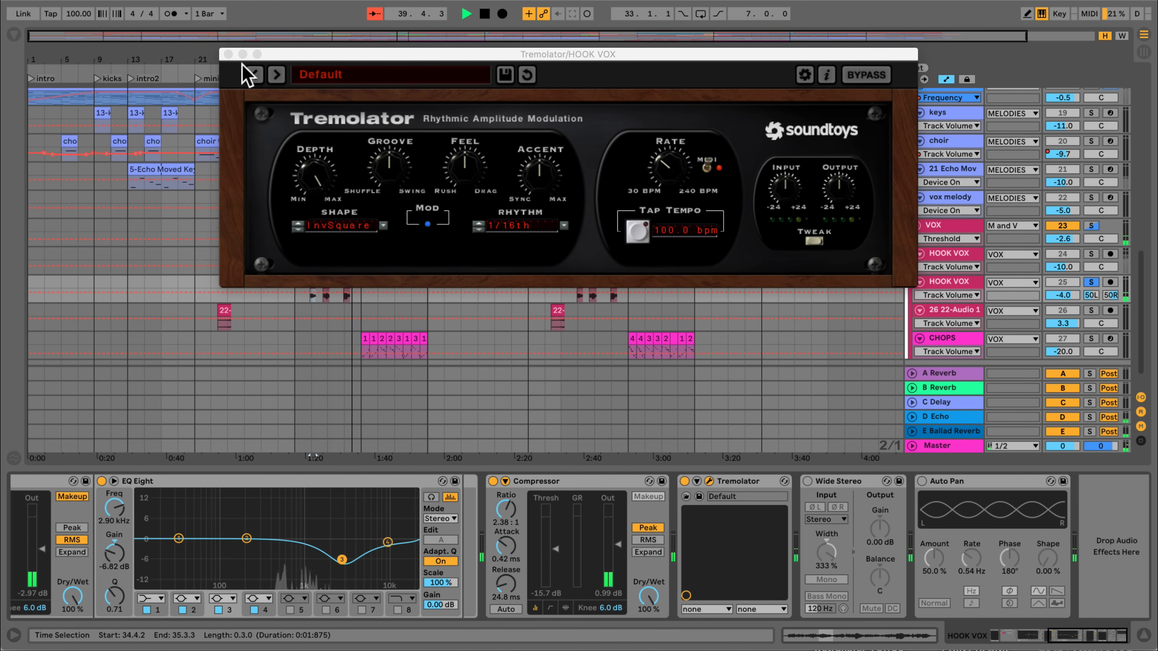
{"action": "left_click", "coordinate": [228, 54]}
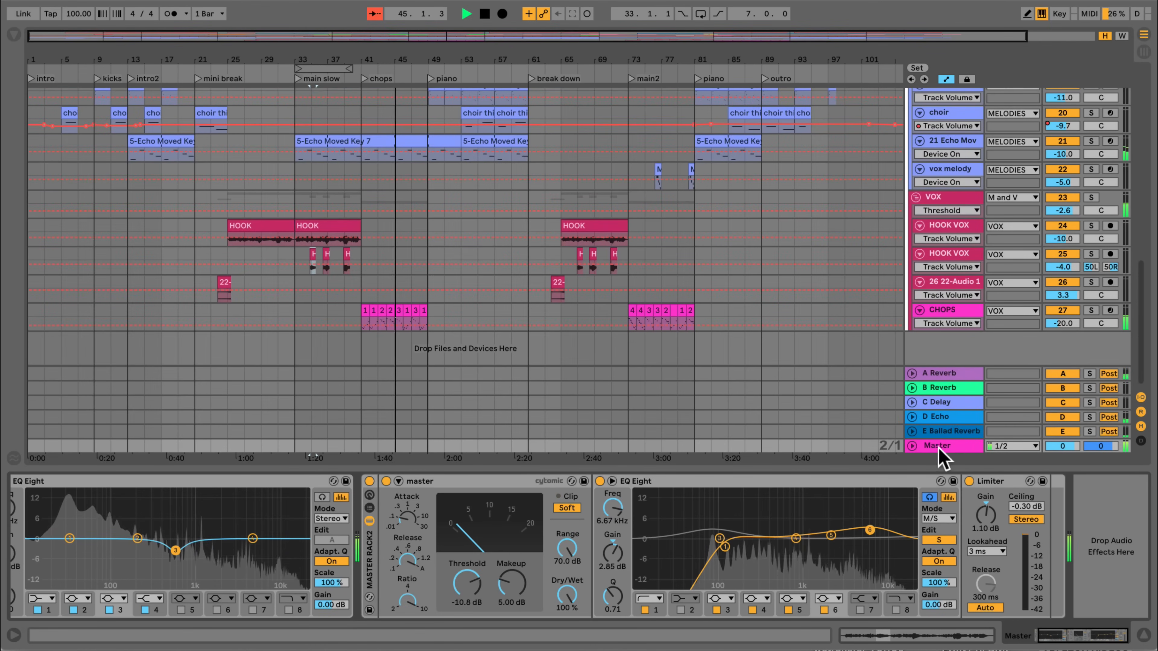
- Examine the Master track's device chain from the stereo EQ Eight and master compressor to the M/S EQ Eight and Limiter
{"action": "scroll", "coordinate": [594, 575], "scroll_direction": "left", "scroll_amount": 2}
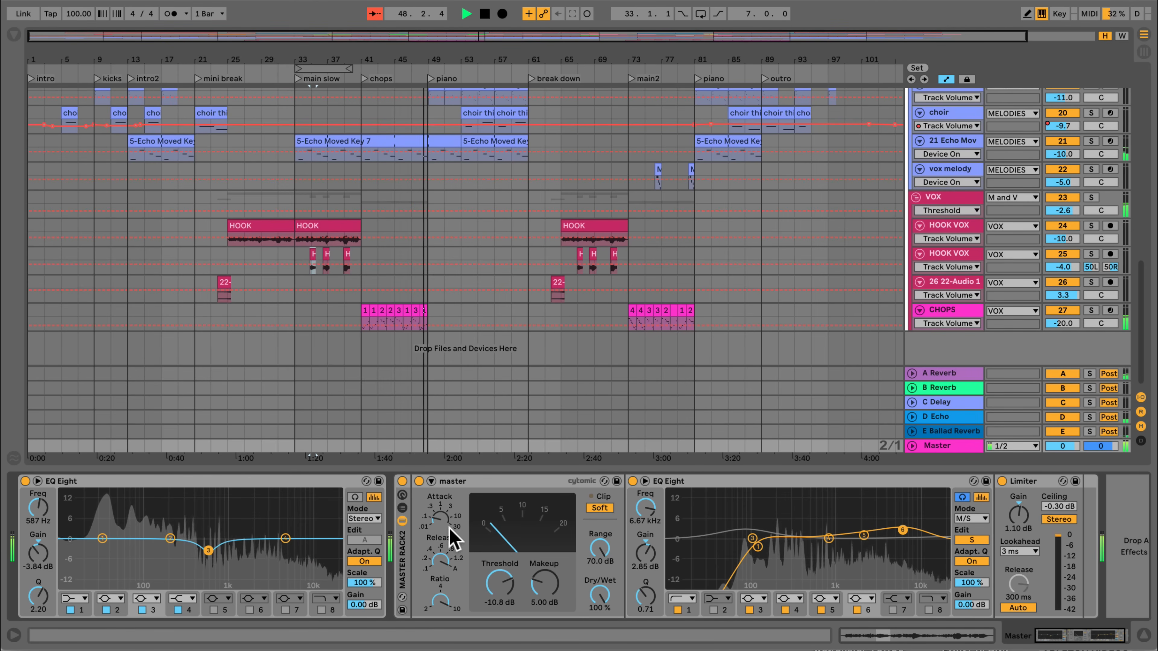
{"action": "scroll", "coordinate": [586, 533], "scroll_direction": "right", "scroll_amount": 2}
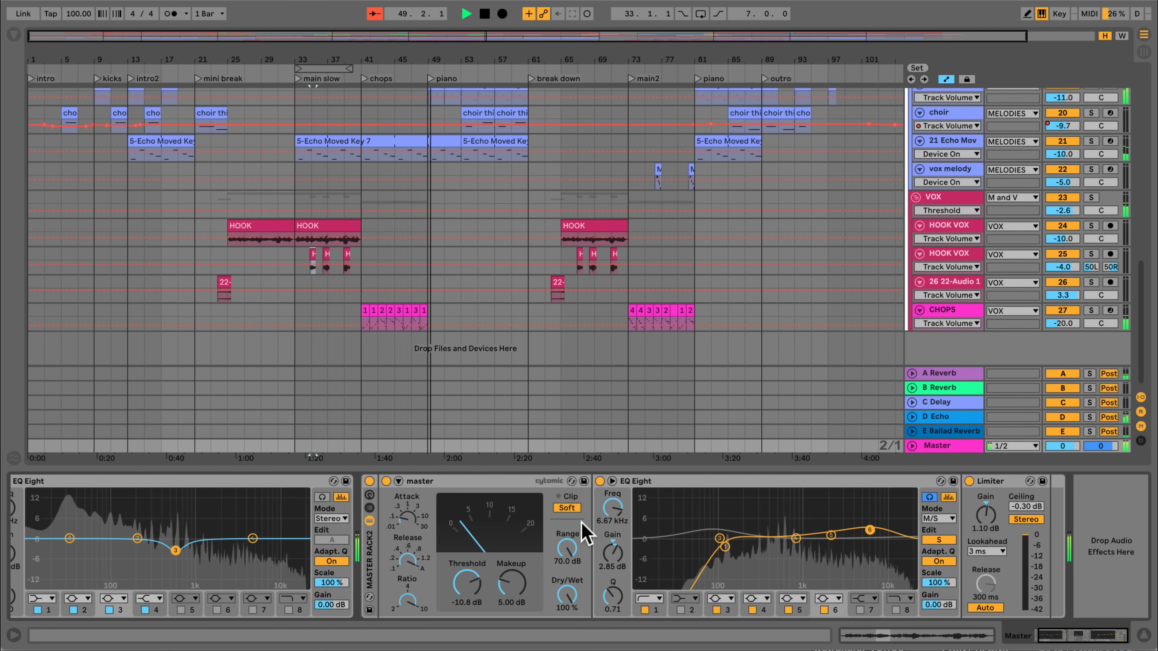
{"action": "left_click", "coordinate": [934, 528]}
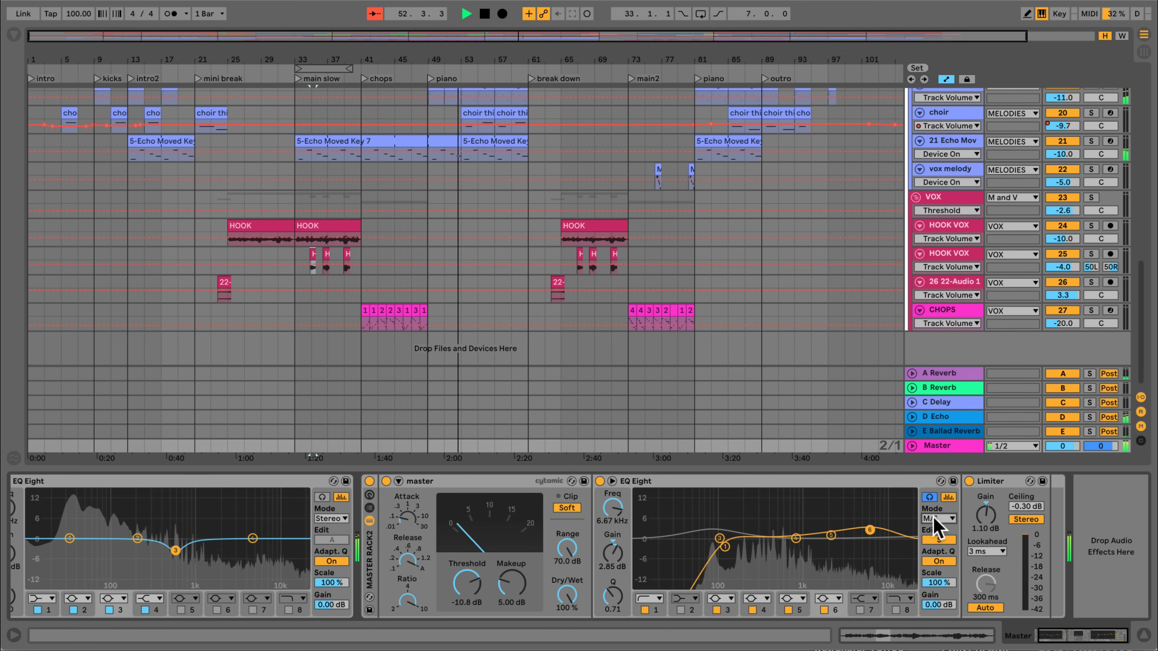
{"action": "left_click", "coordinate": [930, 498]}
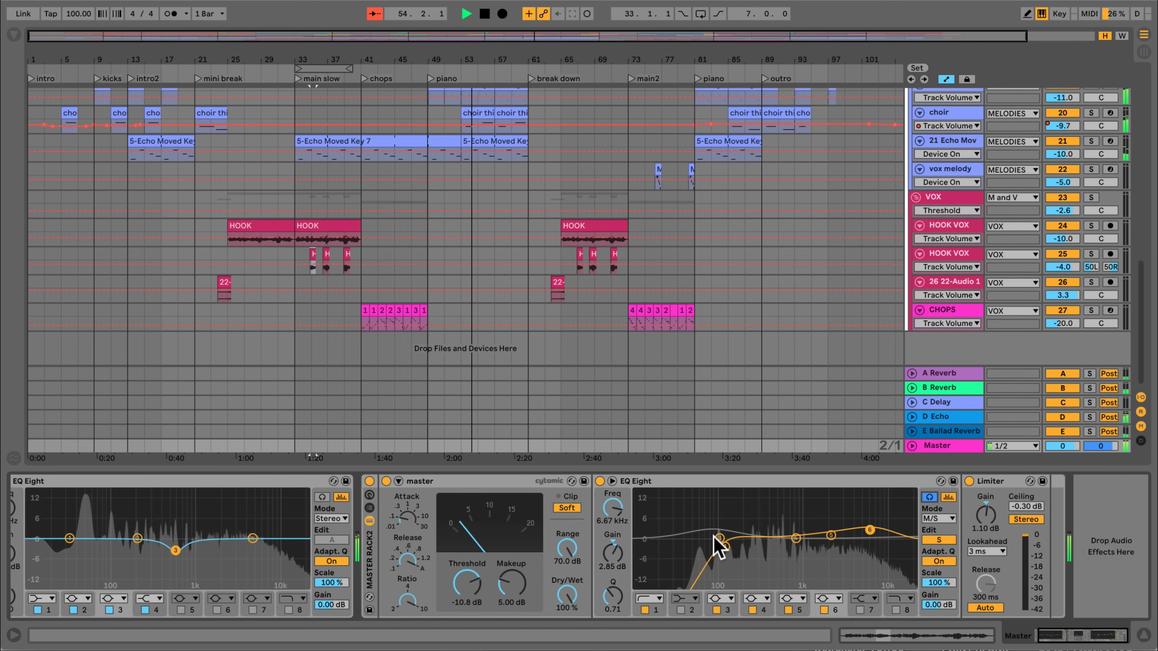
- On the Master's M/S EQ Eight, set side band 6 to 7.91 kHz, 2.11 dB and mid band 2 to 86.1 Hz, 2.85 dB
{"action": "mouse_move", "coordinate": [869, 530]}
{"action": "left_mouse_down"}
{"action": "mouse_move", "coordinate": [825, 499]}
{"action": "mouse_move", "coordinate": [875, 532]}
{"action": "left_mouse_up"}
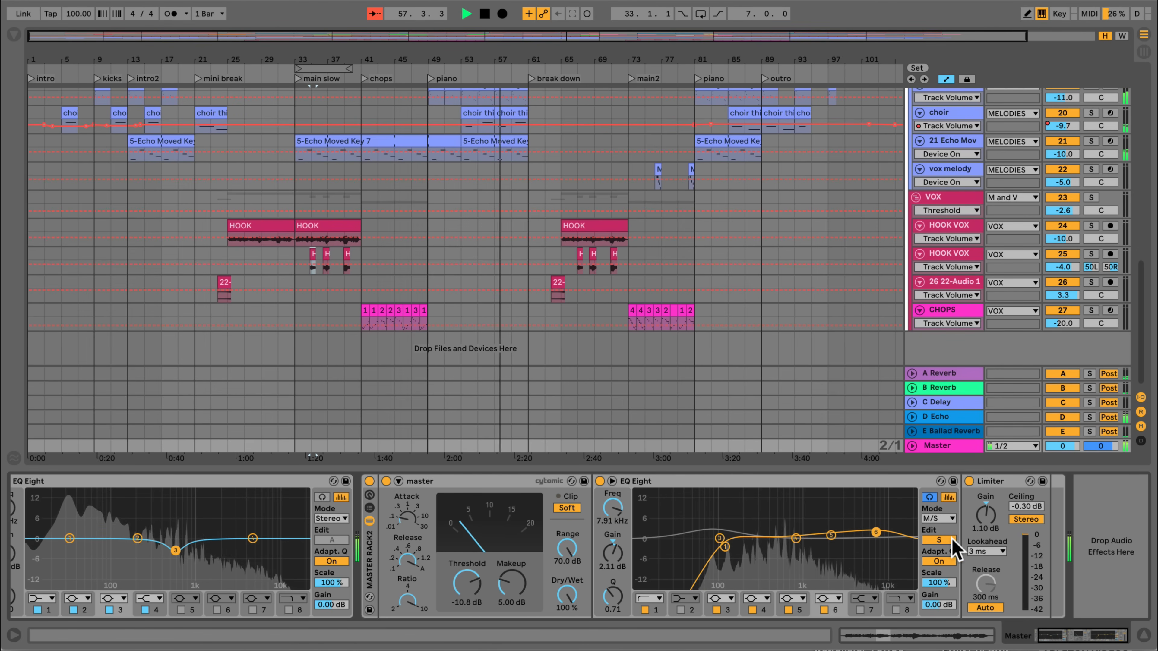
{"action": "left_click", "coordinate": [946, 545]}
{"action": "left_click_drag", "start_coordinate": [707, 537], "coordinate": [714, 531]}
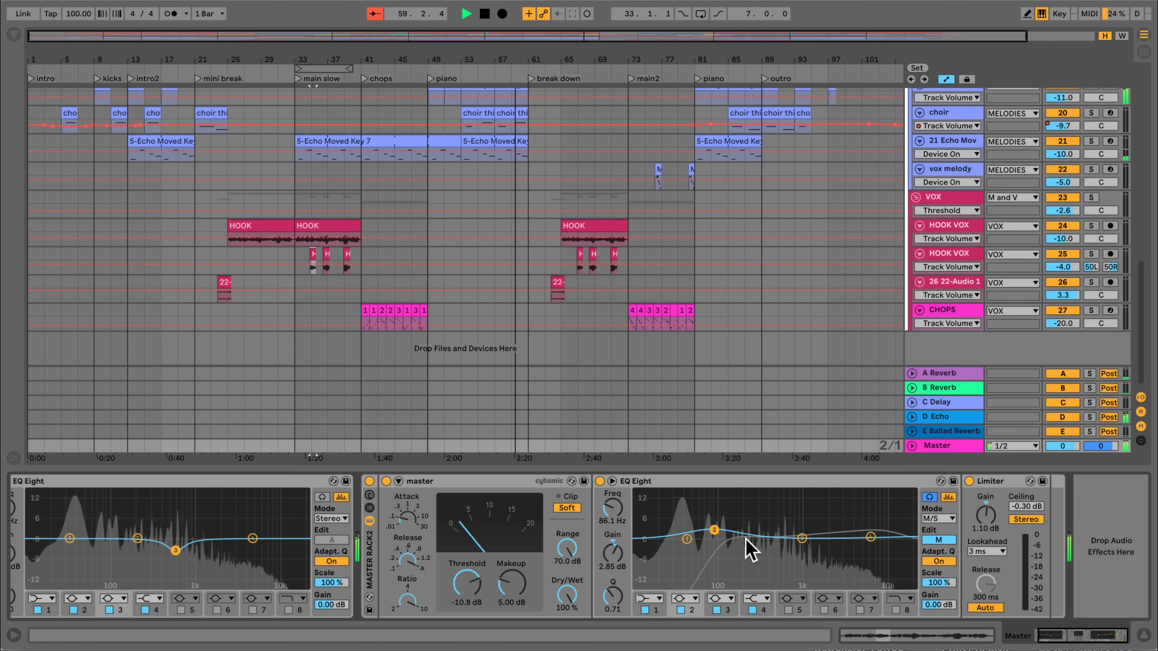
{"action": "left_click", "coordinate": [926, 541]}
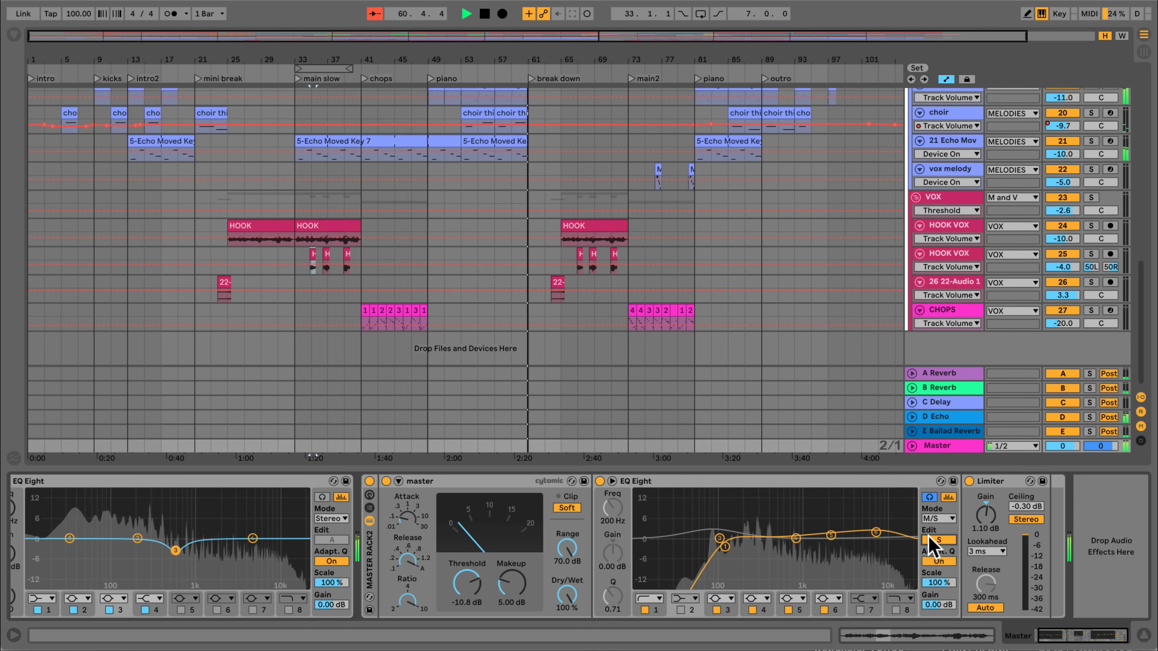